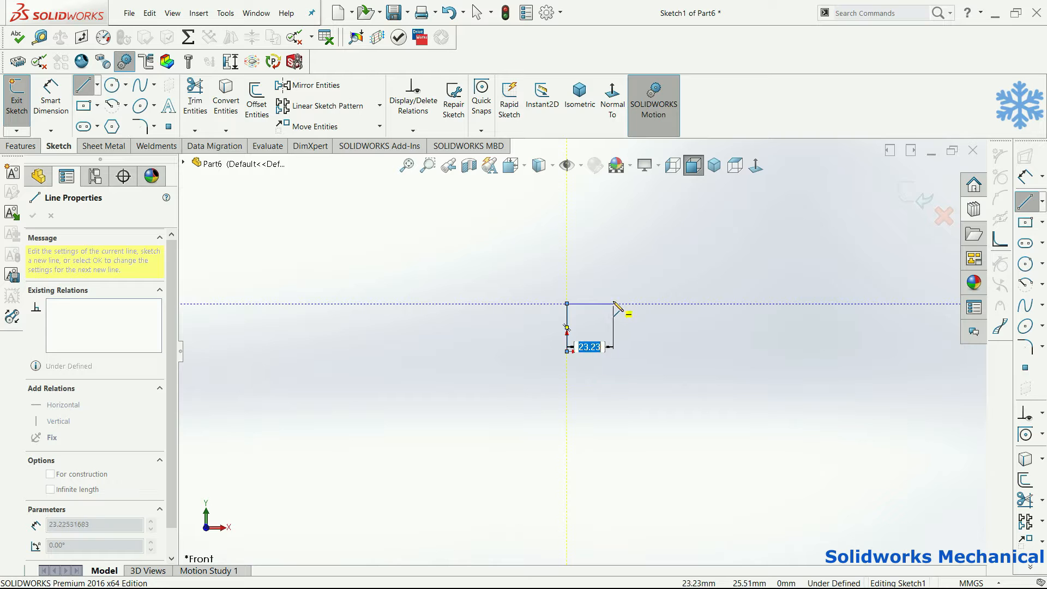
Step: Sketch the stepped upper edge with five horizontal lines joined by short vertical risers, spanning about 168 mm from the origin side
left_click(613, 304)
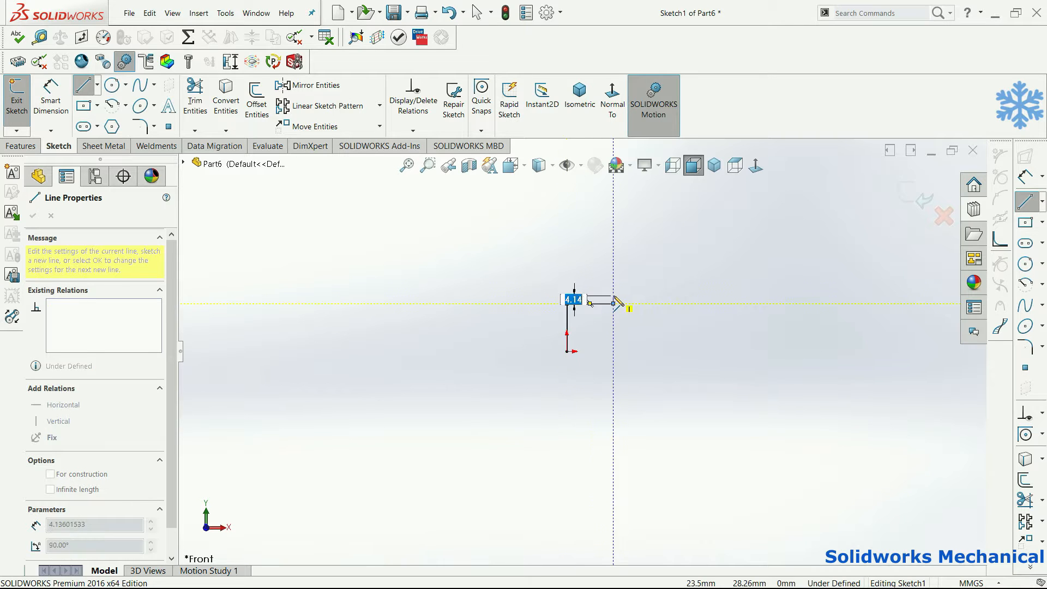
left_click(683, 296)
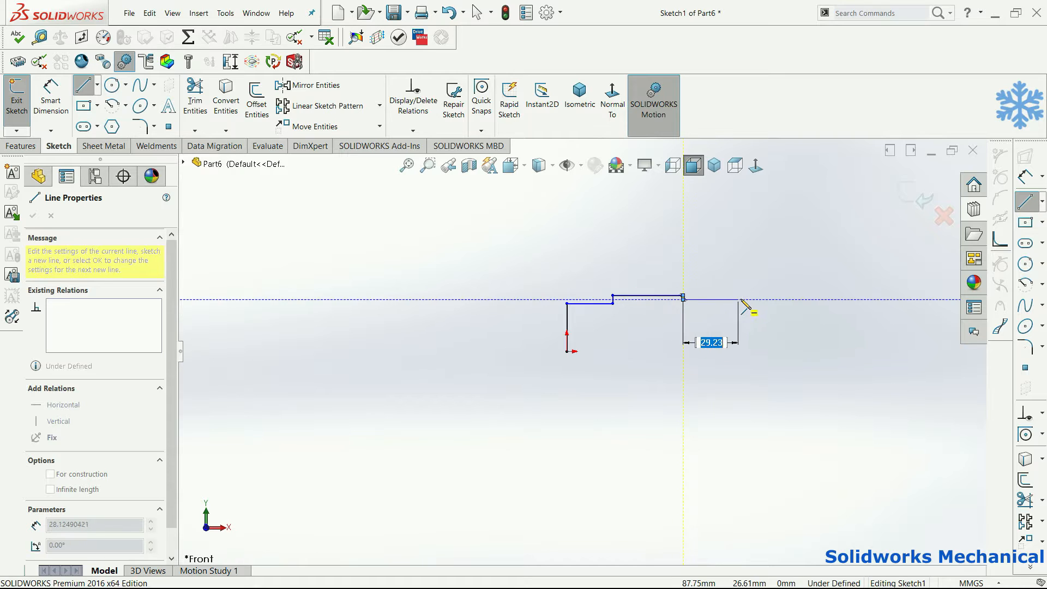
left_click(740, 299)
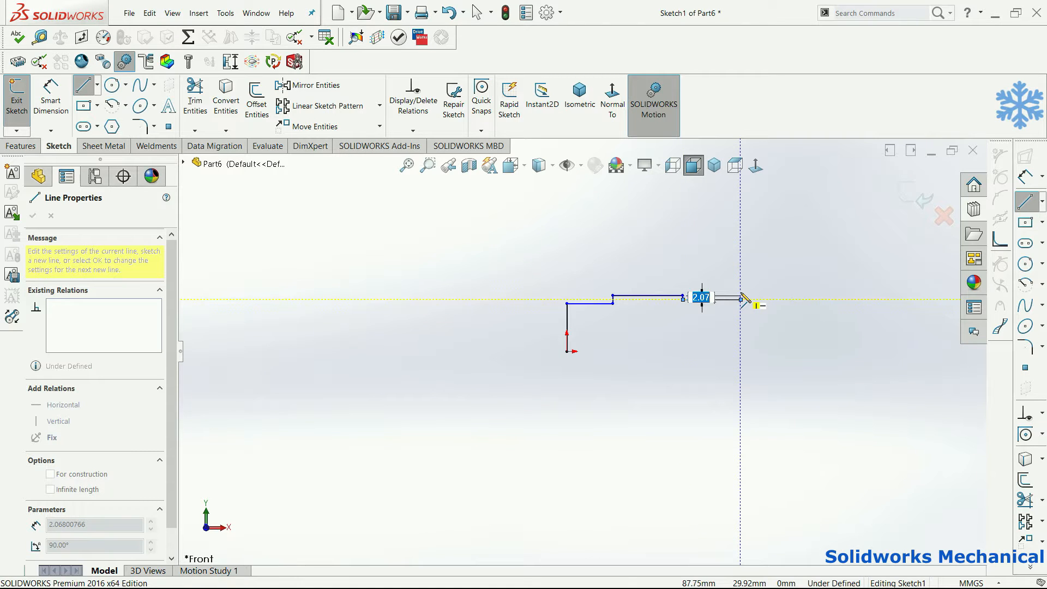
left_click(742, 297)
left_click(812, 296)
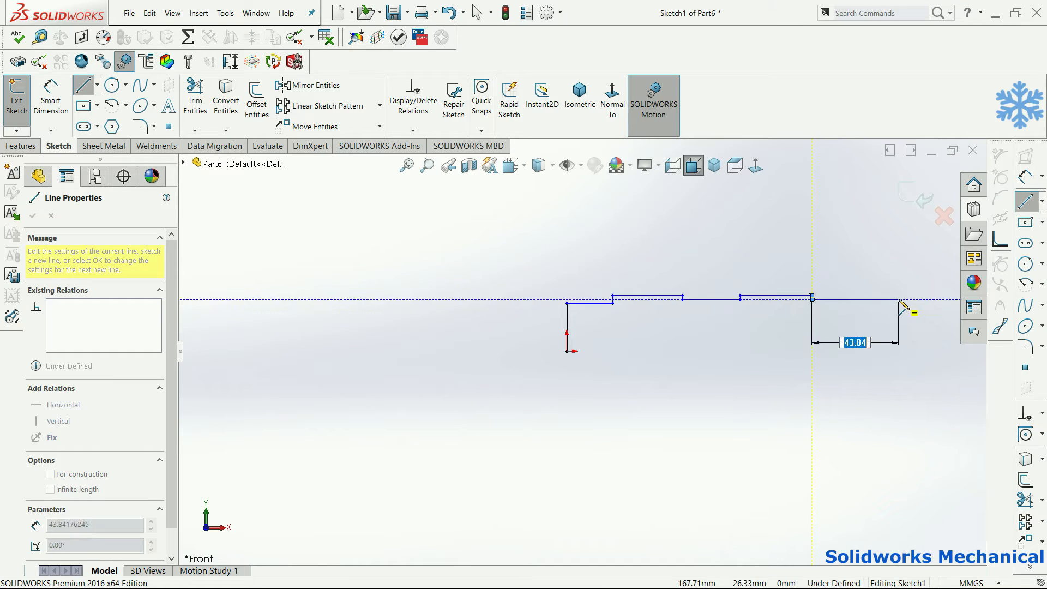
left_click(899, 299)
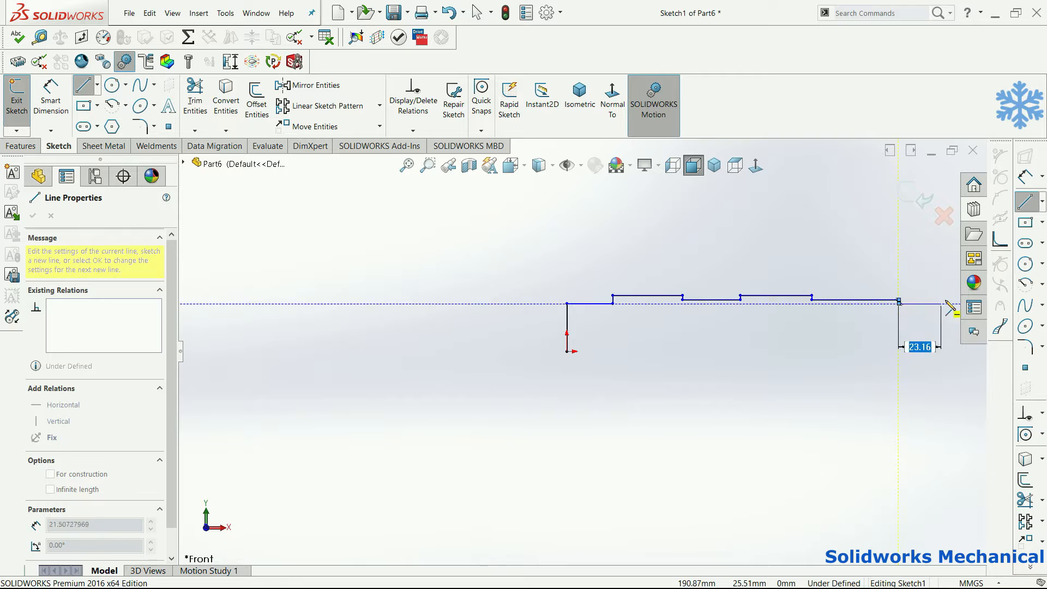
key("z")
scroll(860, 314, "down", 3)
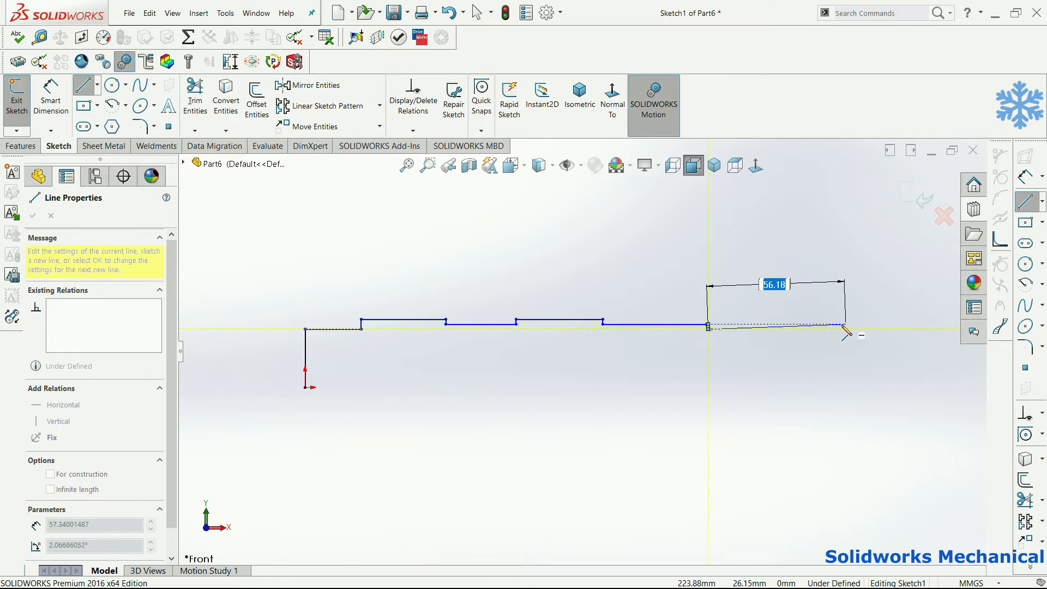
Step: Add two more descending steps to the profile and close it at the origin with a base line about 265 mm long
left_click(840, 329)
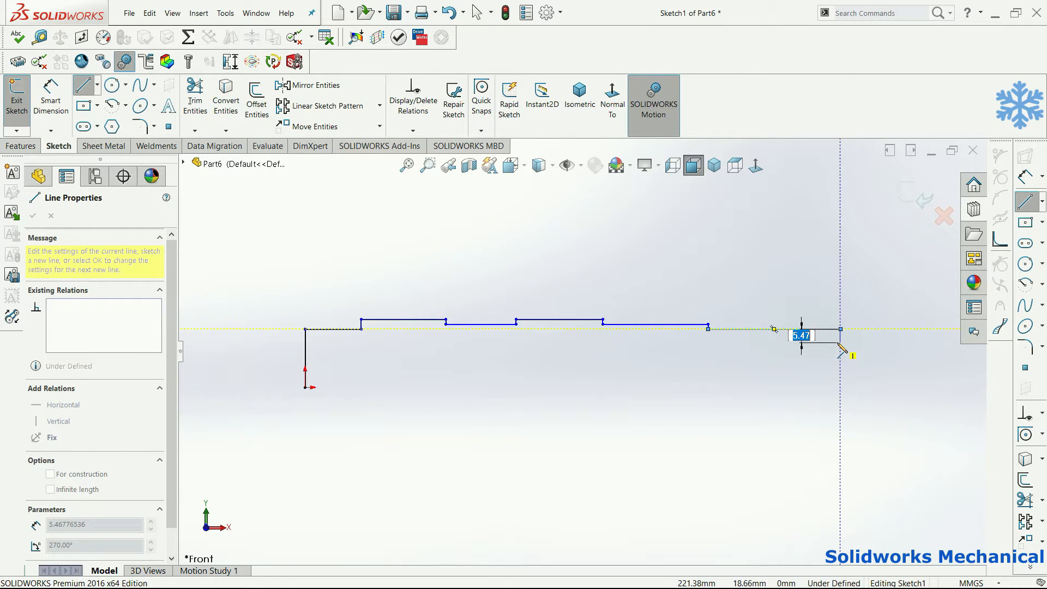
left_click(840, 339)
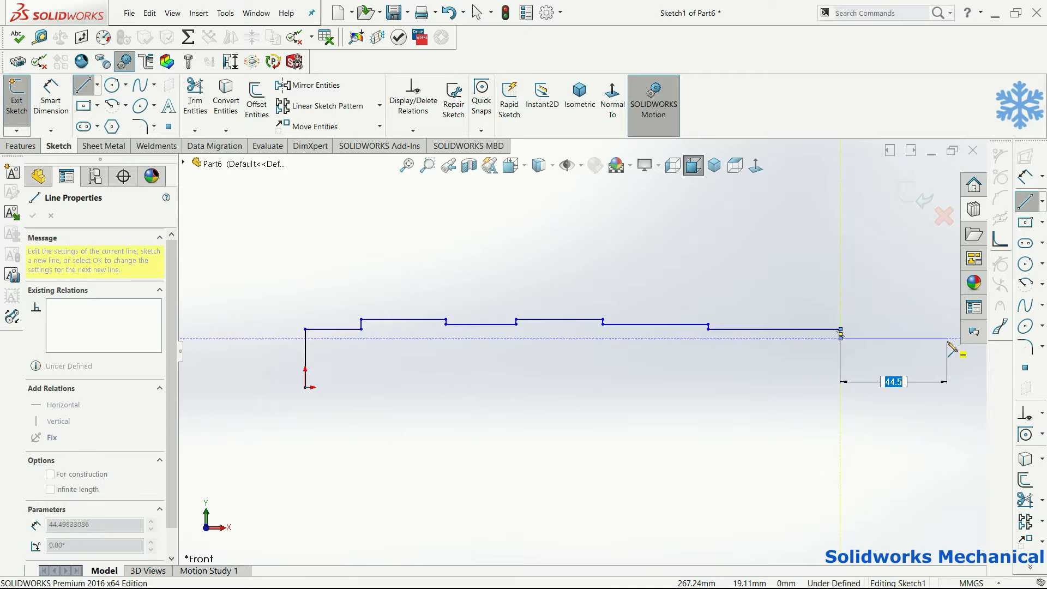
left_click(943, 340)
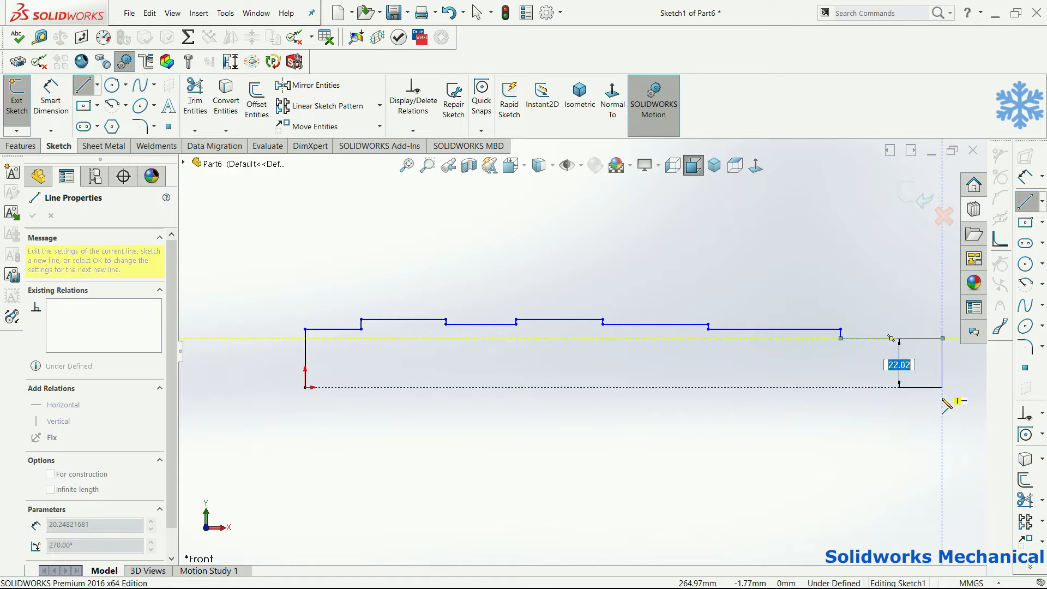
left_click(942, 387)
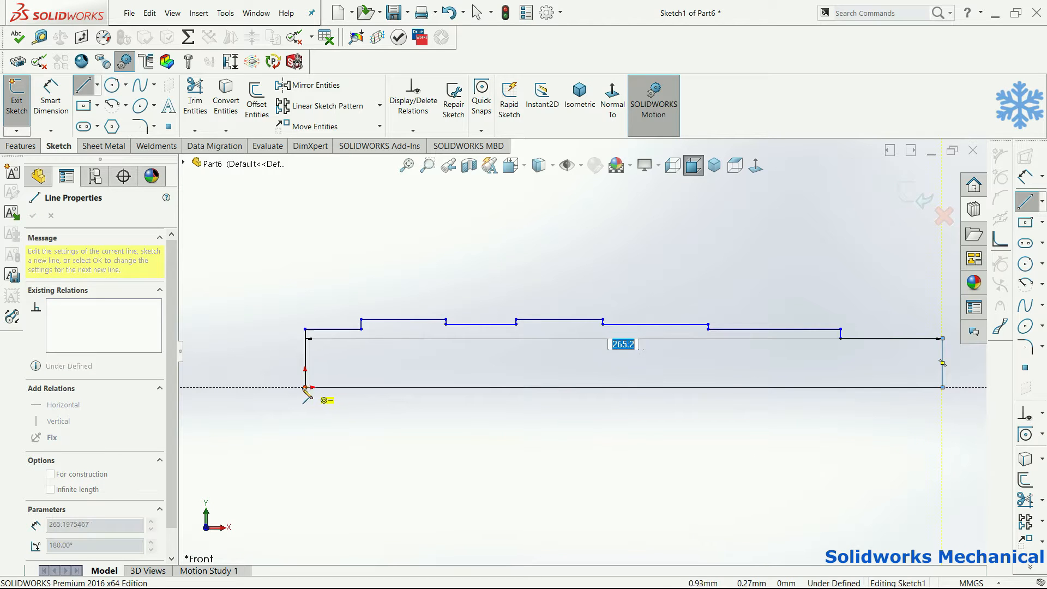
left_click(305, 387)
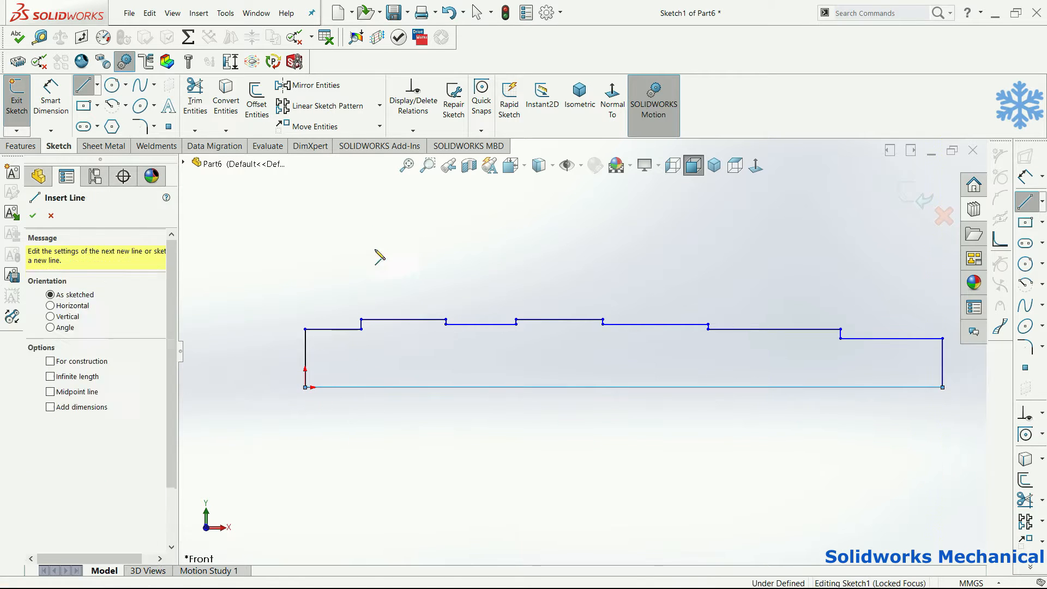
Step: Dimension the profile's vertical edge at the origin as 40 mm
right_click_drag(375, 249, 375, 221)
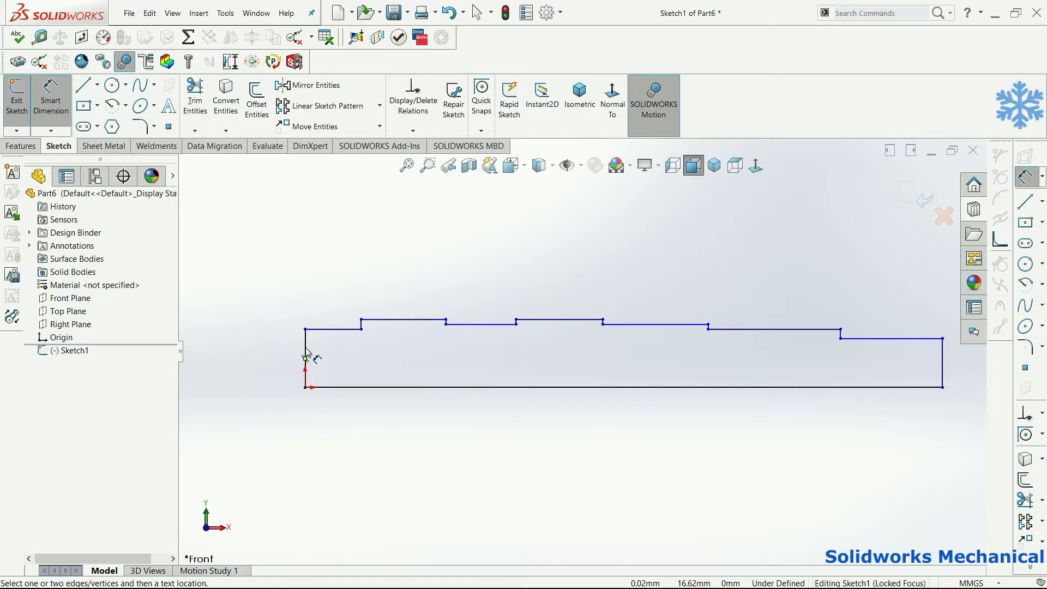
left_click(306, 351)
left_click(286, 360)
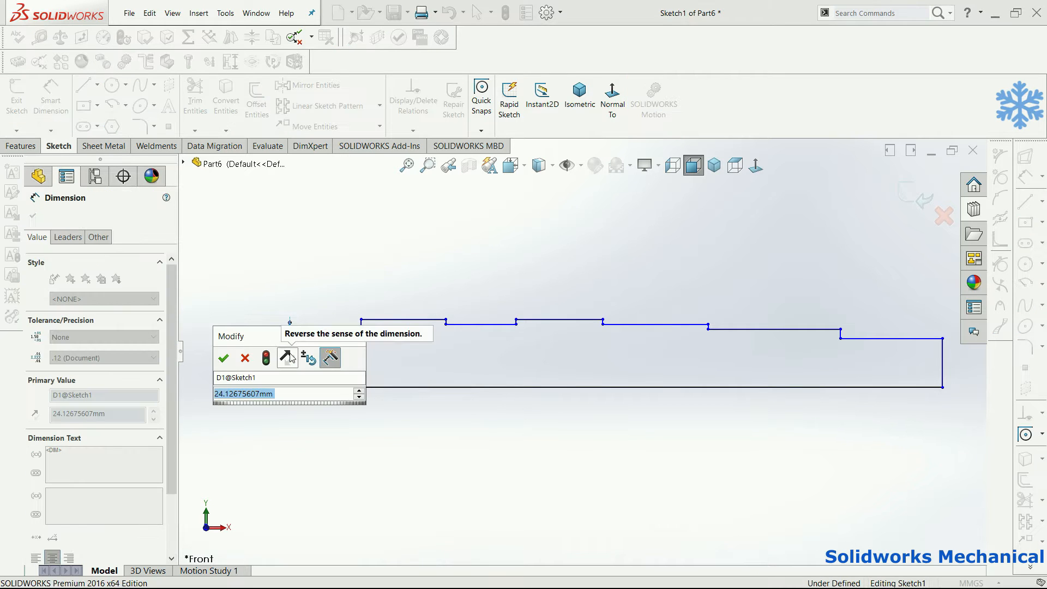
type("40")
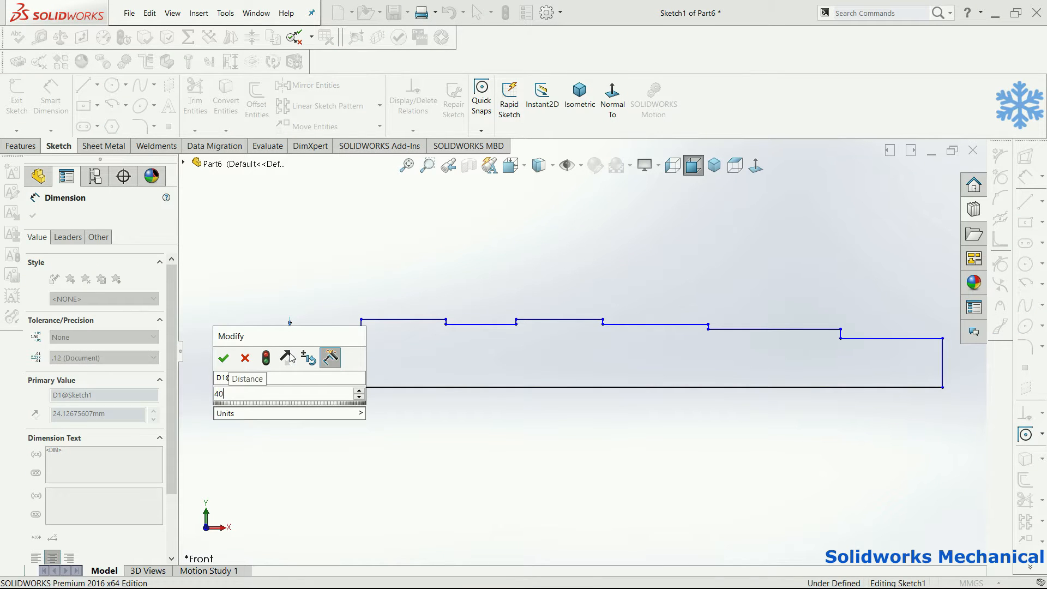
key("Return")
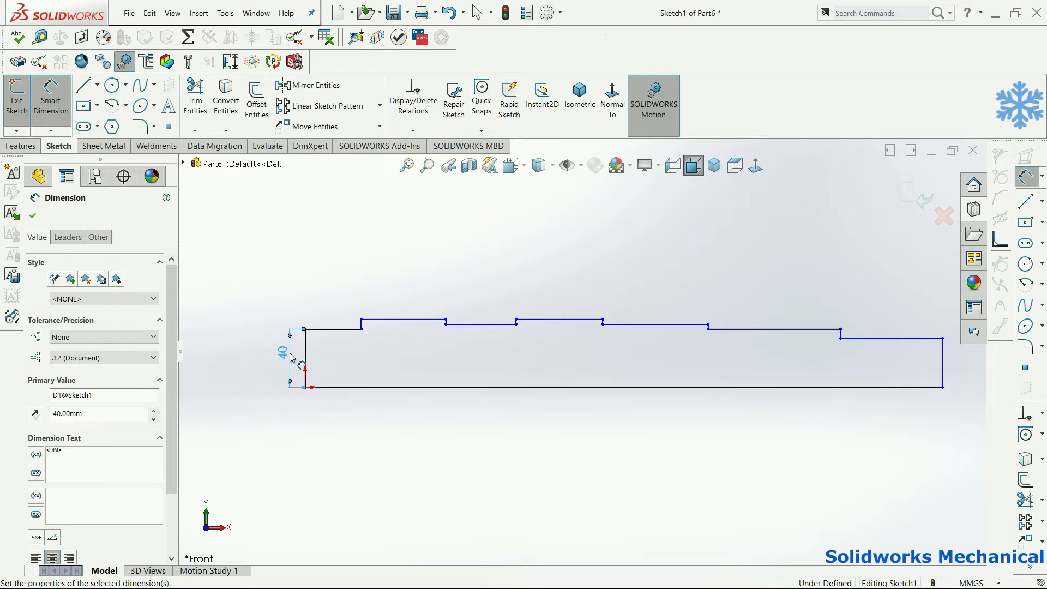
key("Escape")
Step: Try to make the sixth upper horizontal line collinear with the first, and set the origin-side edge's height to 20 mm
left_click(736, 329)
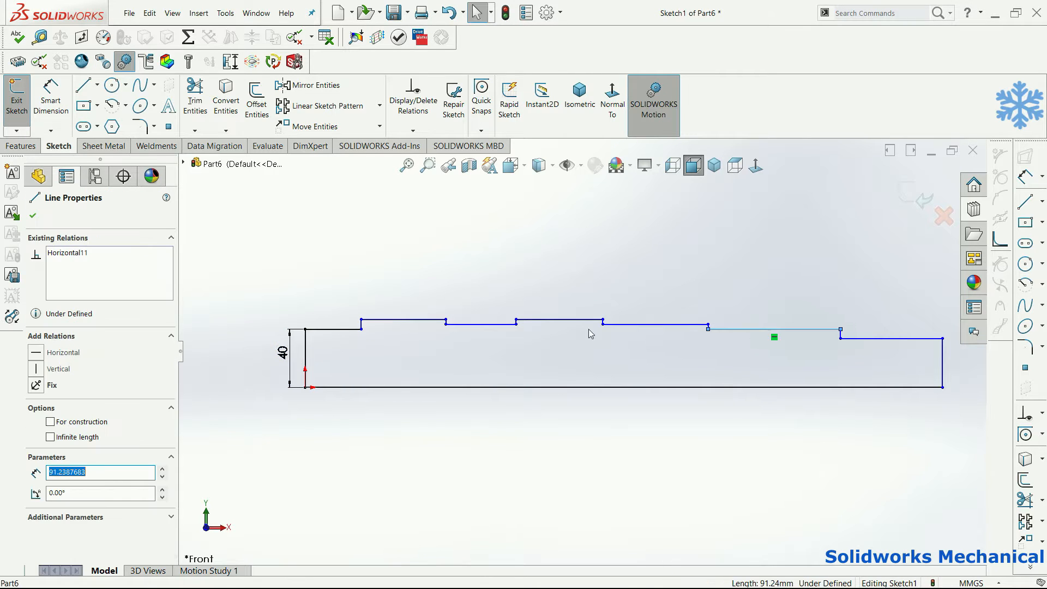
left_click(320, 330, "ctrl")
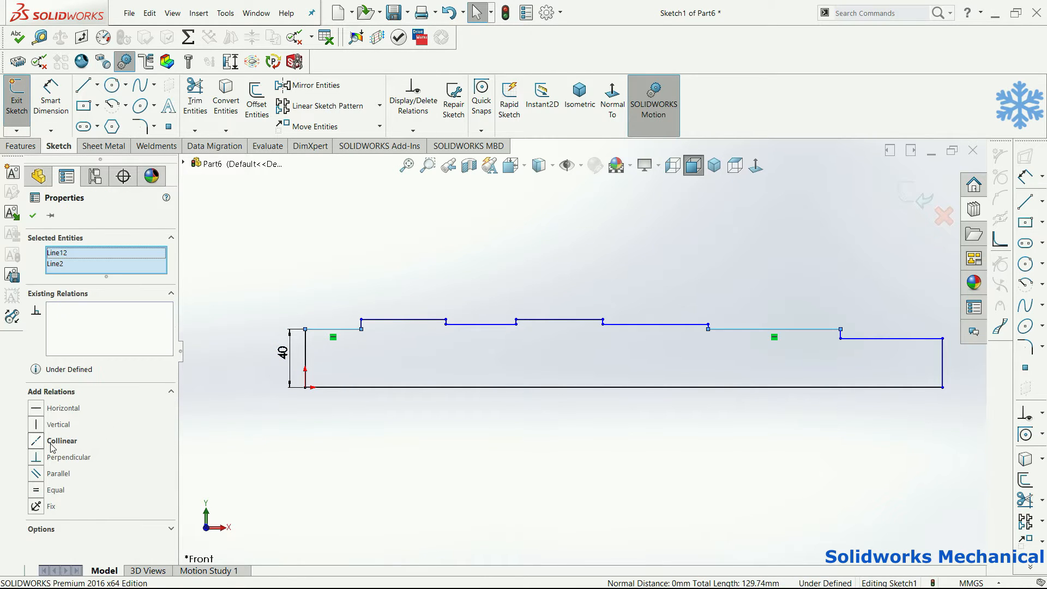
double_click(283, 352)
type("20")
key("Return")
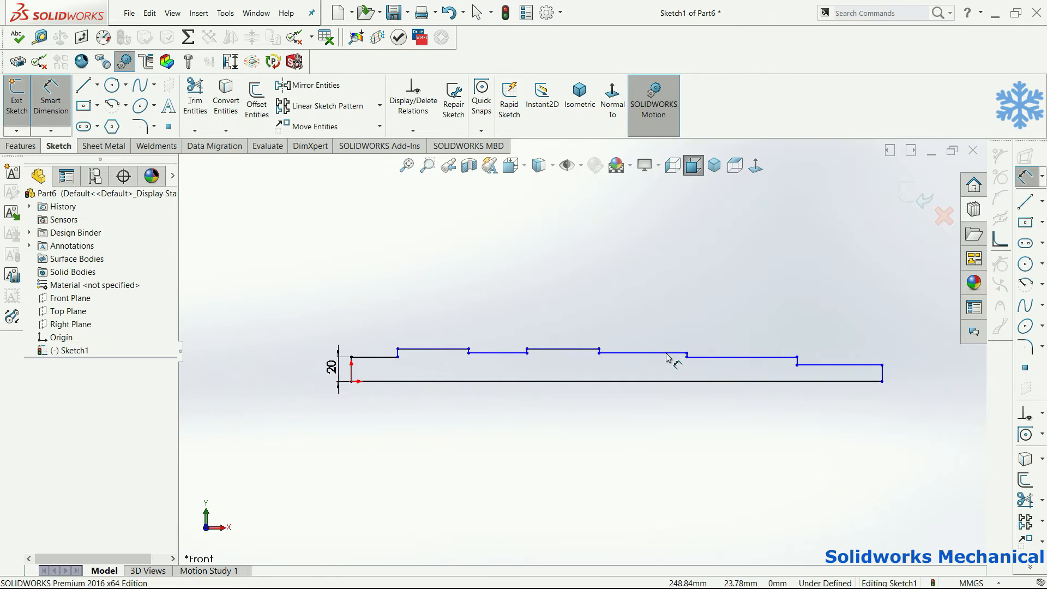
Step: Dimension the lengths of the two raised horizontal lines as 30 mm each
key("z")
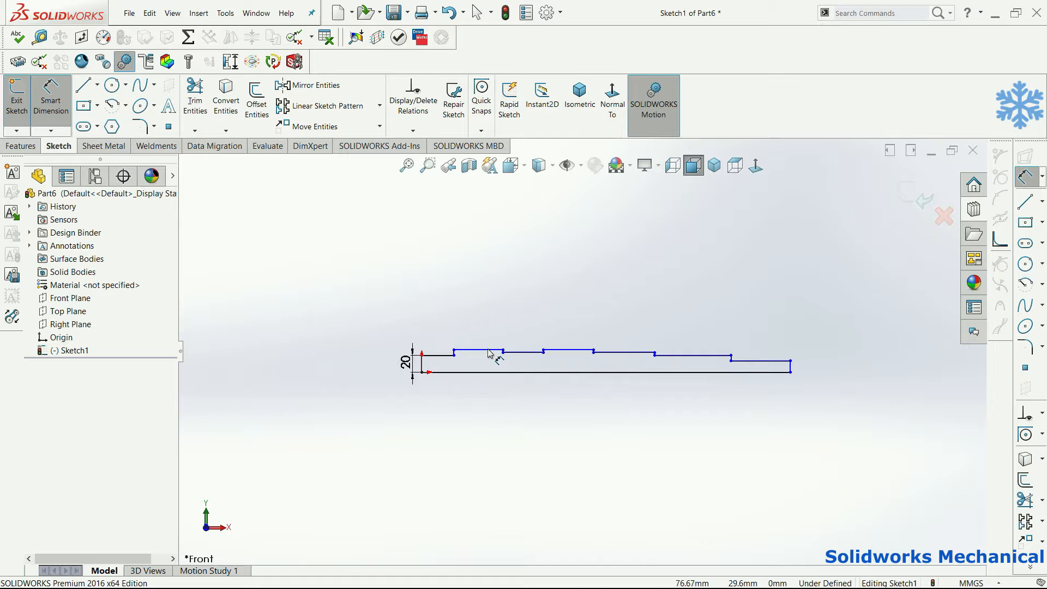
left_click(493, 349)
left_click(500, 327)
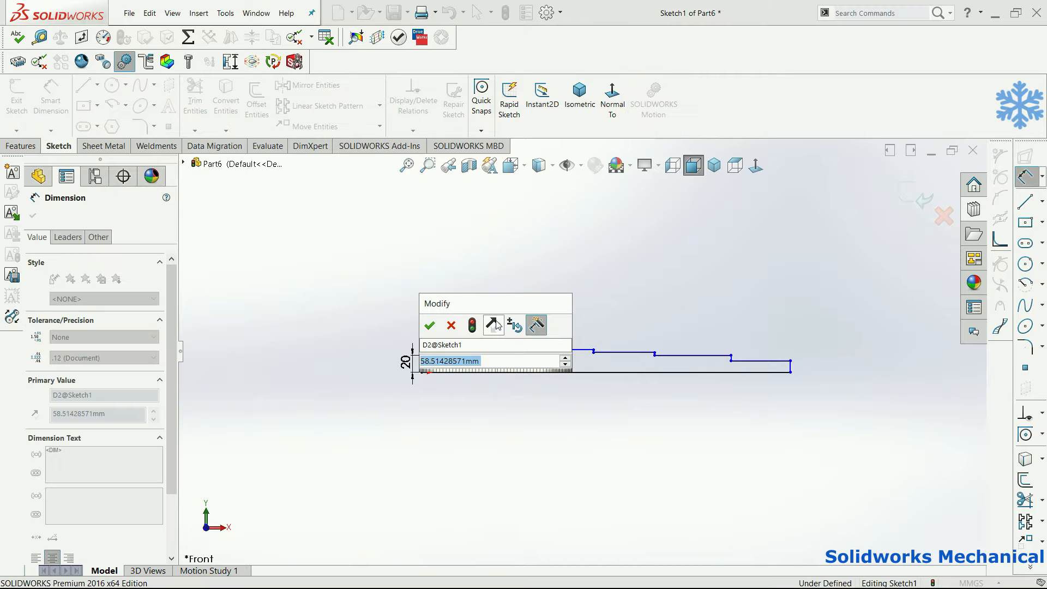
type("30")
key("Return")
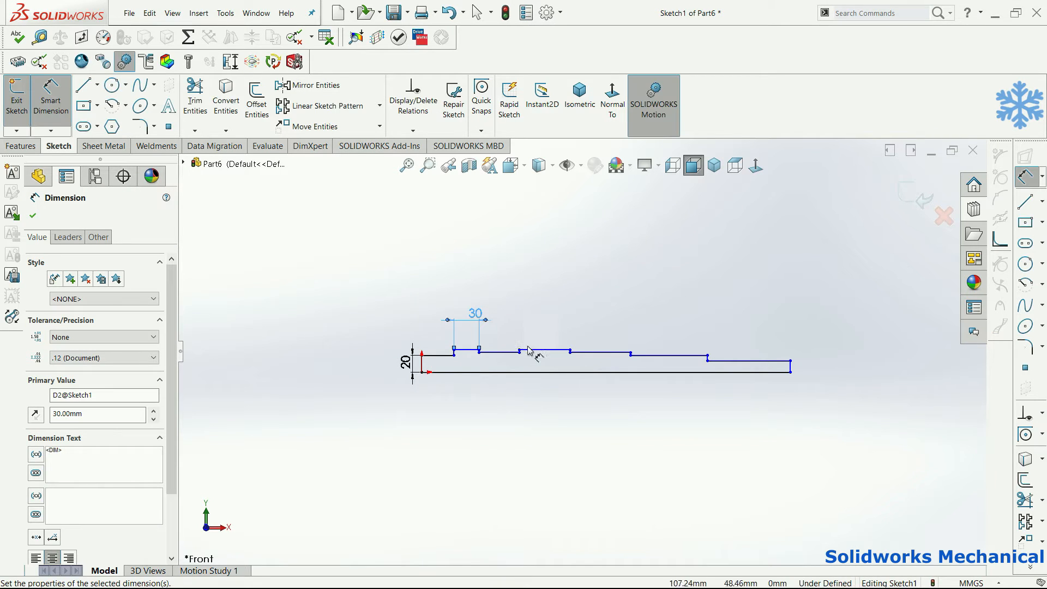
left_click(545, 350)
left_click(543, 334)
type("30")
key("Return")
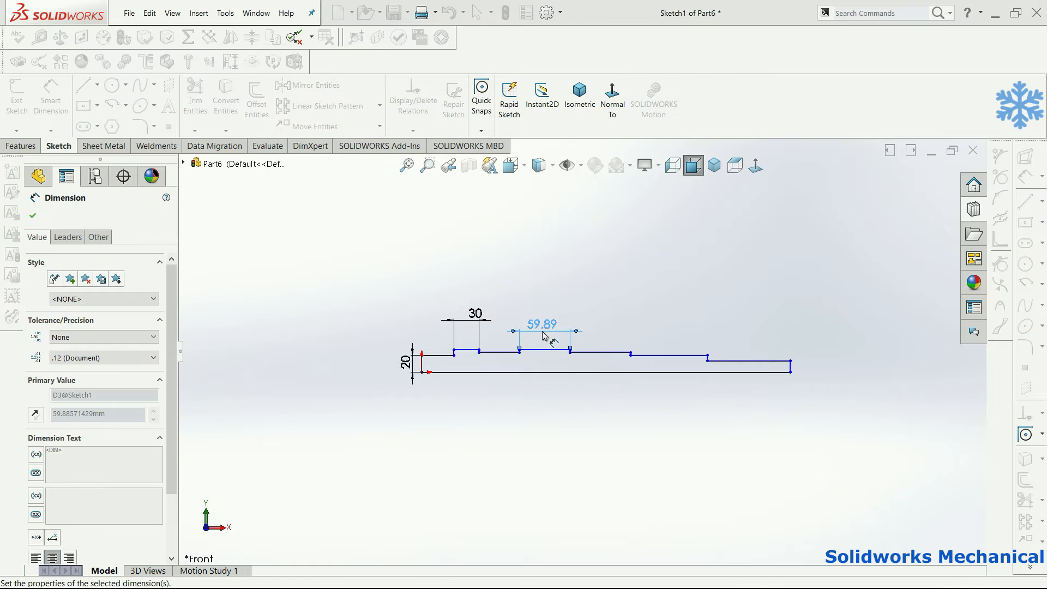
Step: Dimension the groove line between the two raised sections as 25 mm long
left_click(492, 352)
left_click(495, 335)
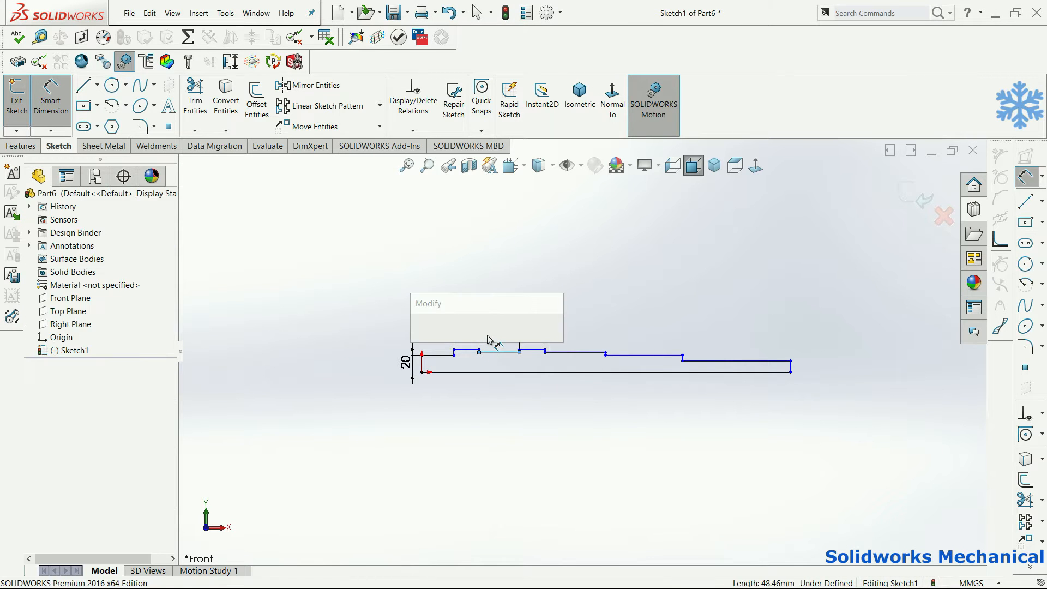
type("25")
key("Return")
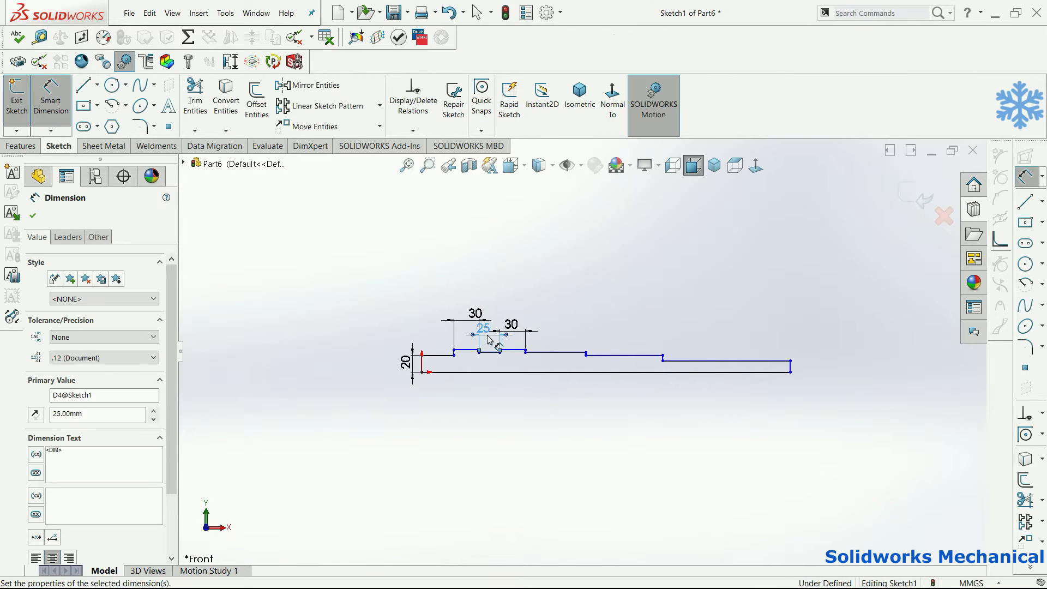
left_click(562, 353)
left_click(555, 331)
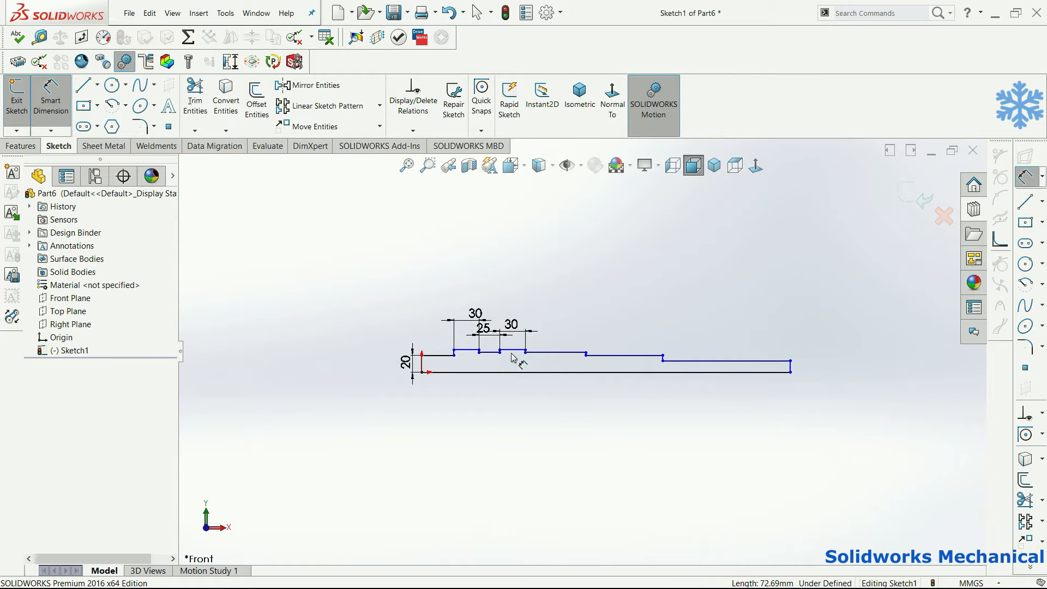
Step: Set the first upper horizontal line and the fifth one, just after the second raised section, to 35 mm each
scroll(512, 357, "down", 4)
left_click(407, 378)
left_click(401, 354)
type("35")
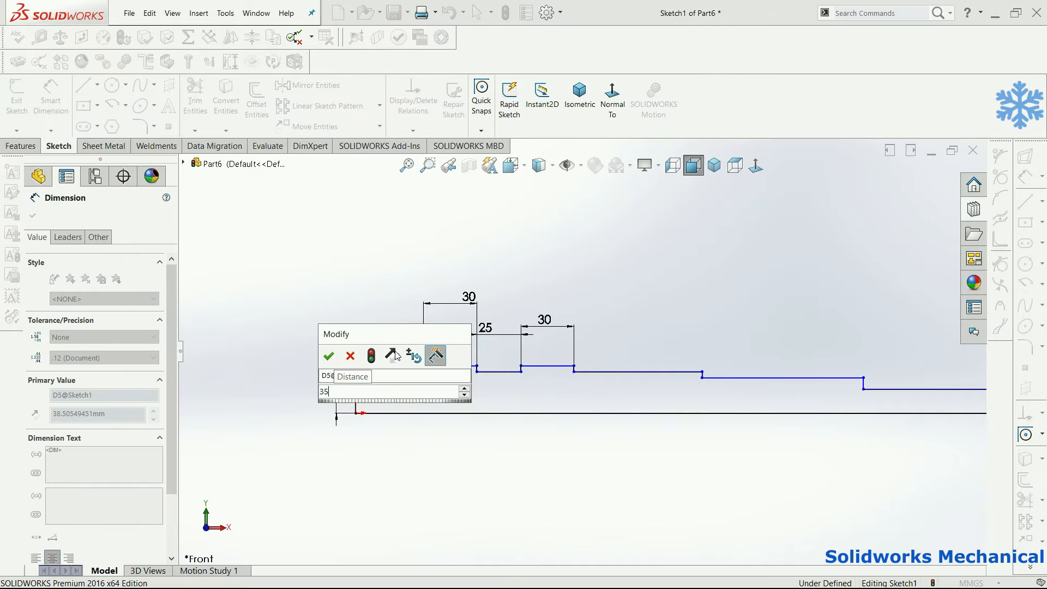
key("Return")
left_click(616, 372)
left_click(618, 348)
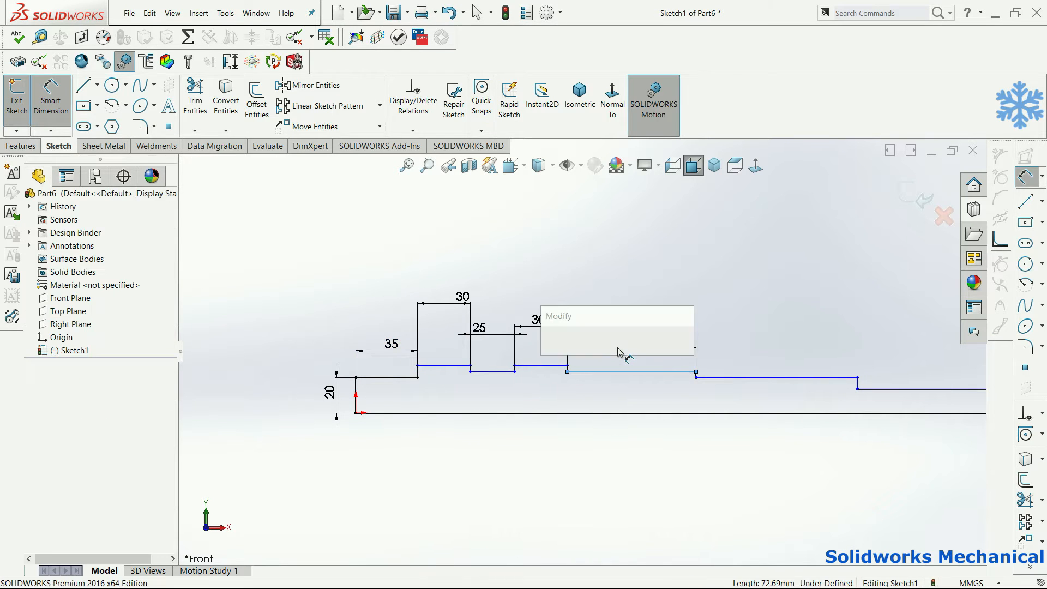
type("35")
key("Return")
Step: Make the fifth upper horizontal line collinear with the first one
left_click(609, 371)
left_click(398, 377, "ctrl")
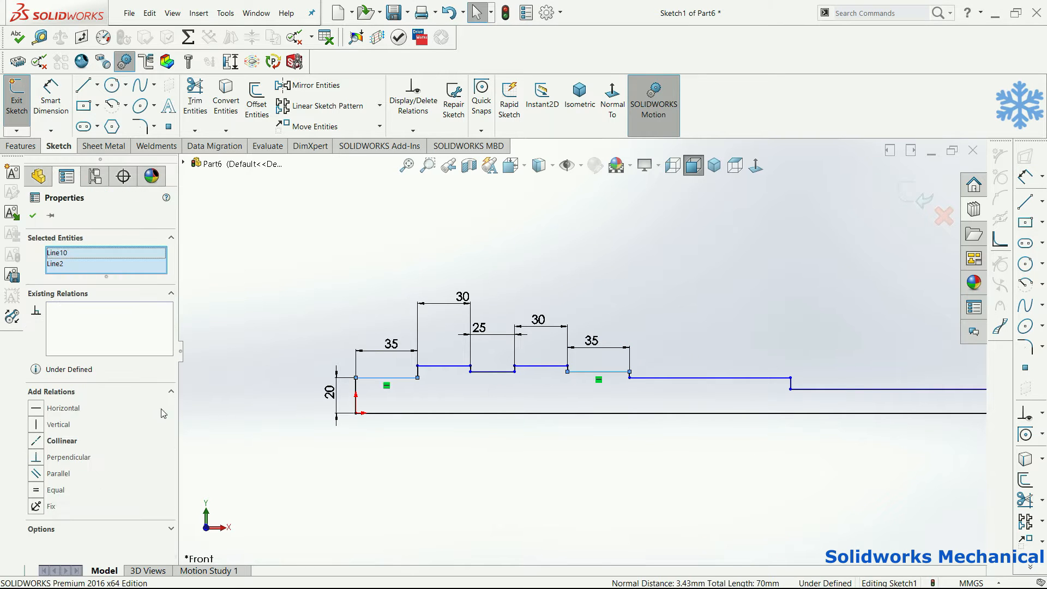
left_click(61, 445)
left_click(698, 402)
Step: Dimension the first raised line's height above the base line as 40 mm
right_click_drag(691, 451, 614, 345)
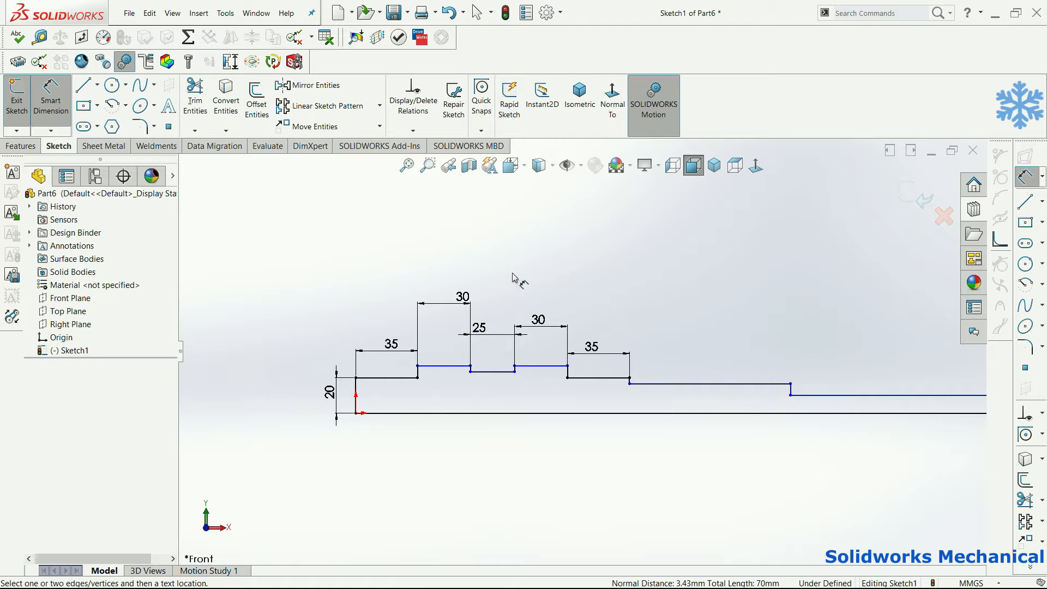
left_click(461, 367)
left_click(444, 413)
left_click(444, 398)
type("40")
key("Return")
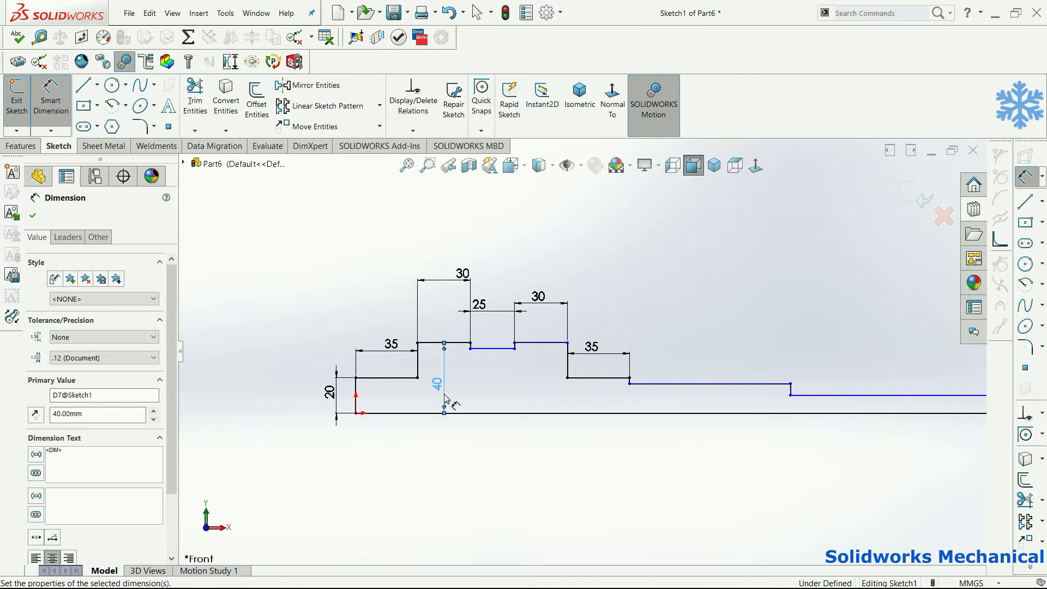
Step: Change the first raised section's height above the base line to 30 mm
double_click(445, 376)
type("56")
key("BackSpace")
key("BackSpace")
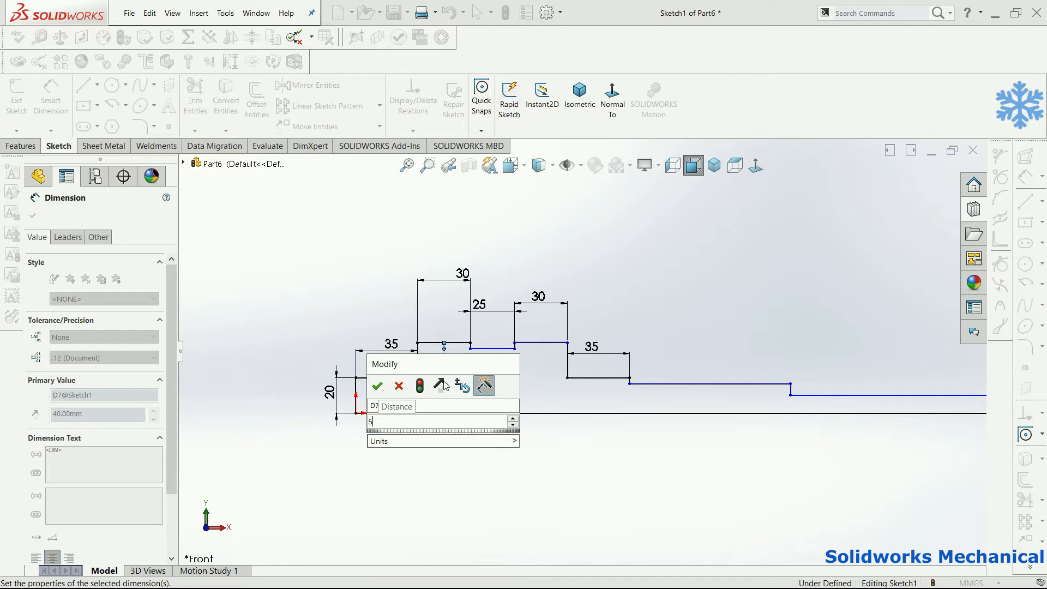
key("BackSpace")
type("30")
key("Return")
Step: Make the second raised horizontal line collinear with the first raised line
left_click(541, 360)
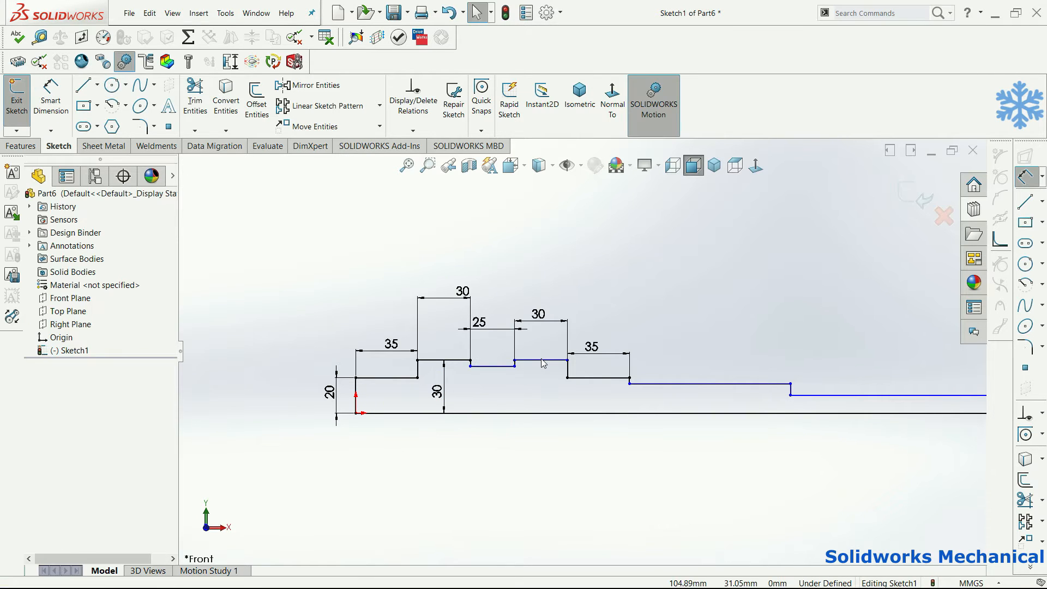
left_click(429, 360, "ctrl")
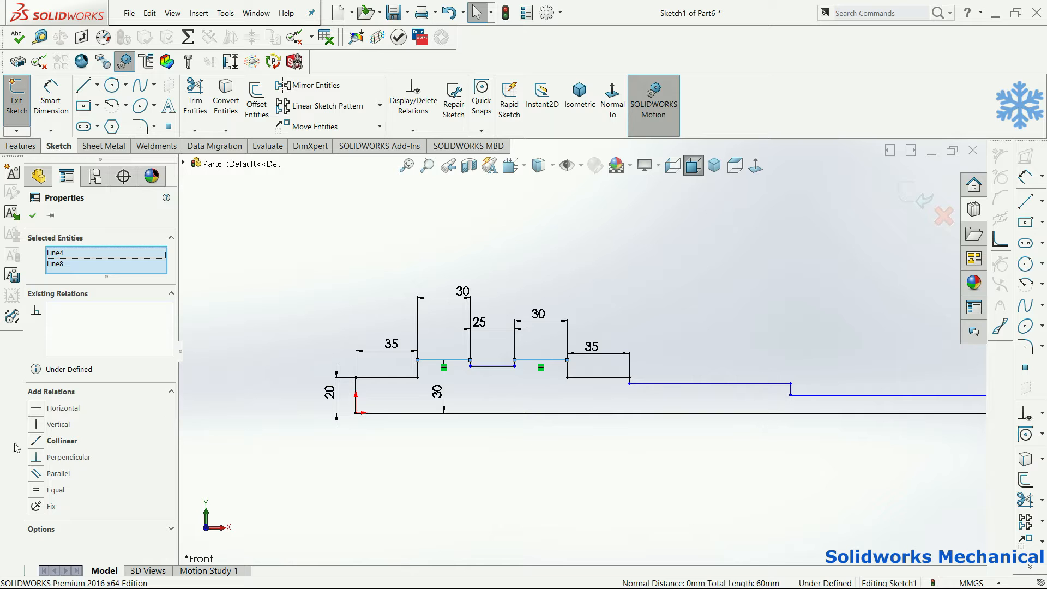
left_click(276, 421)
Step: Dimension the groove line's height above the base line as 27 mm
right_click_drag(526, 368, 524, 341)
left_click(492, 365)
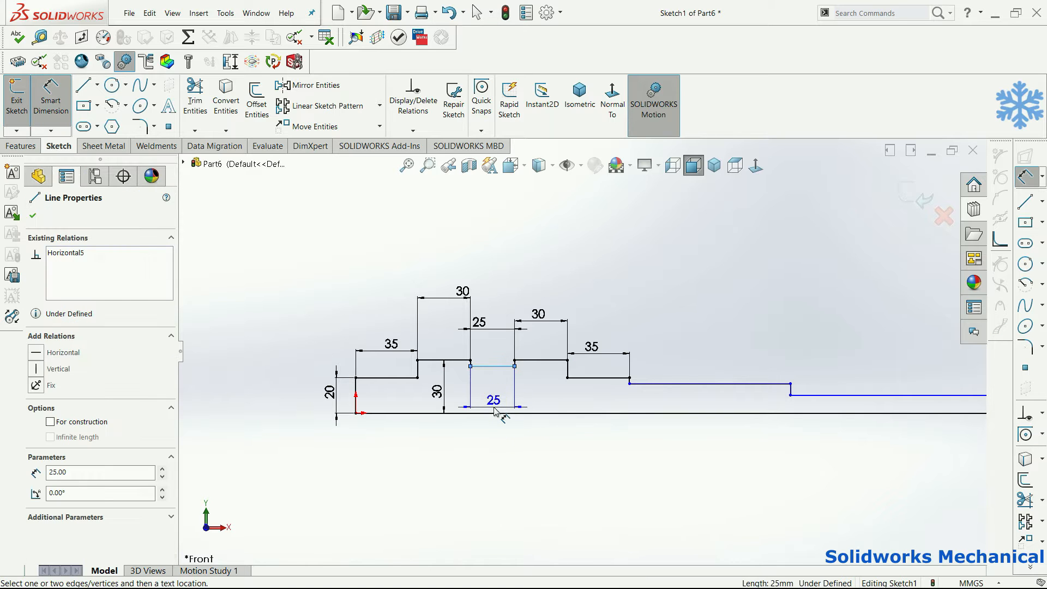
left_click(495, 412)
left_click(497, 403)
type("27")
key("Return")
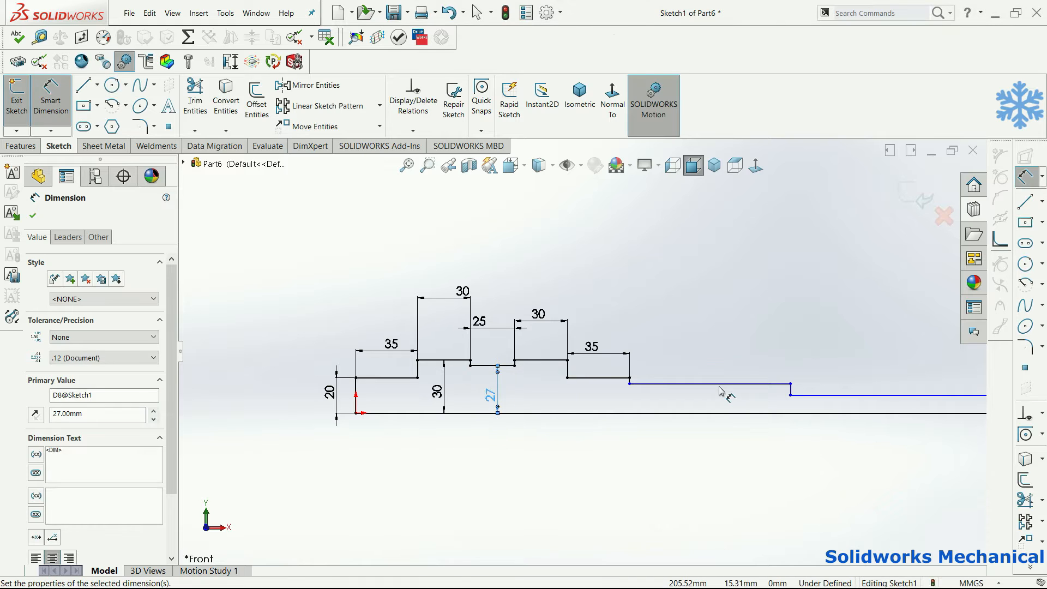
Step: Trim away the lowest horizontal line at the far end of the shaft profile
scroll(669, 375, "up", 2)
scroll(670, 374, "down", 3)
key("Escape")
left_click(594, 378)
left_click(895, 381)
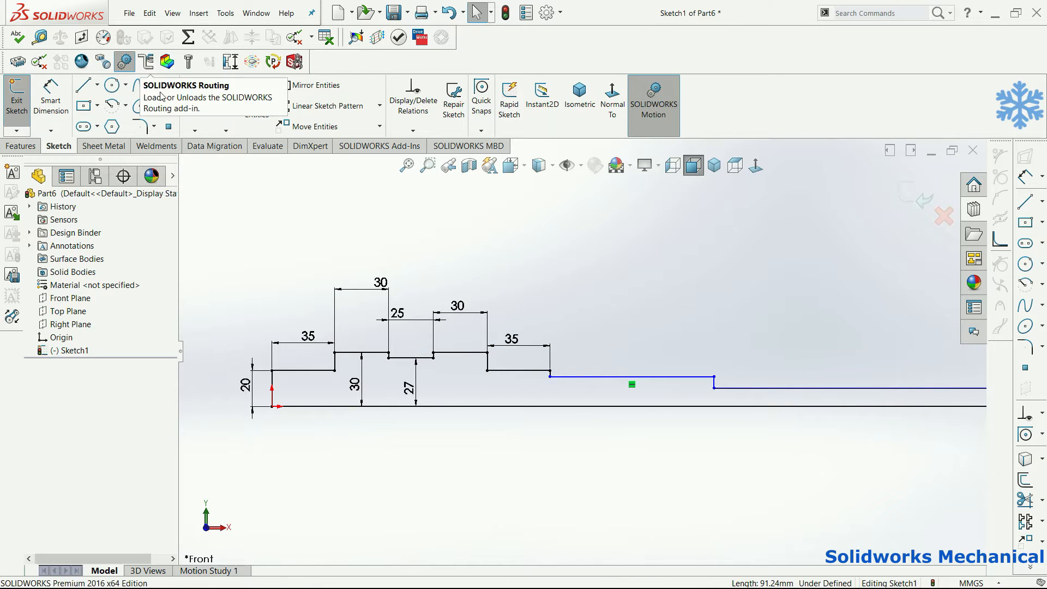
left_click(195, 101)
scroll(860, 362, "up", 2)
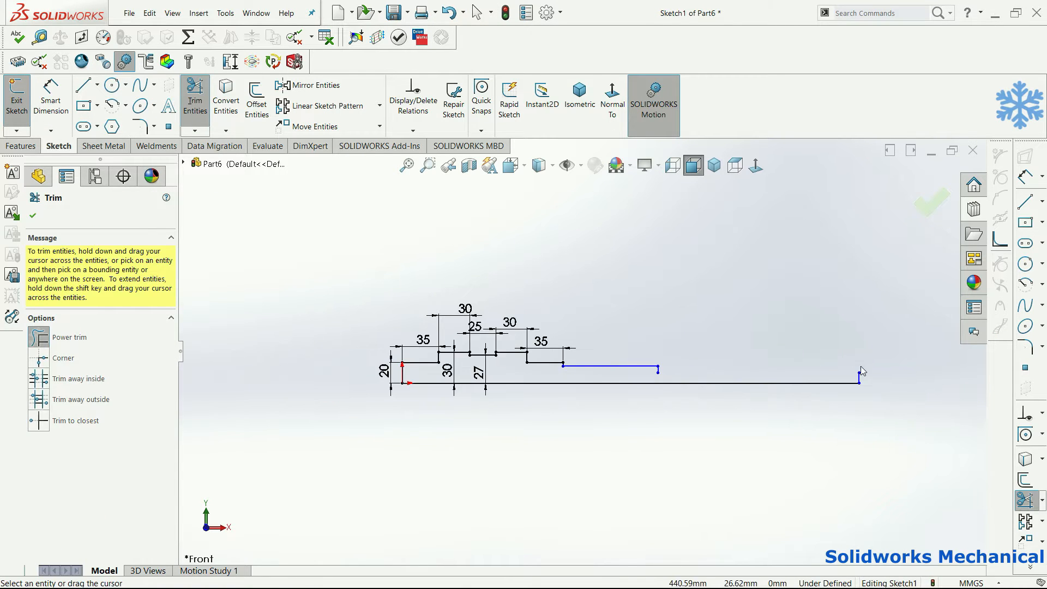
Step: Delete the leftover short vertical step line and move the end line's open endpoint onto the last upper line's end to close the profile
key("Escape")
left_click_drag(860, 375, 753, 377)
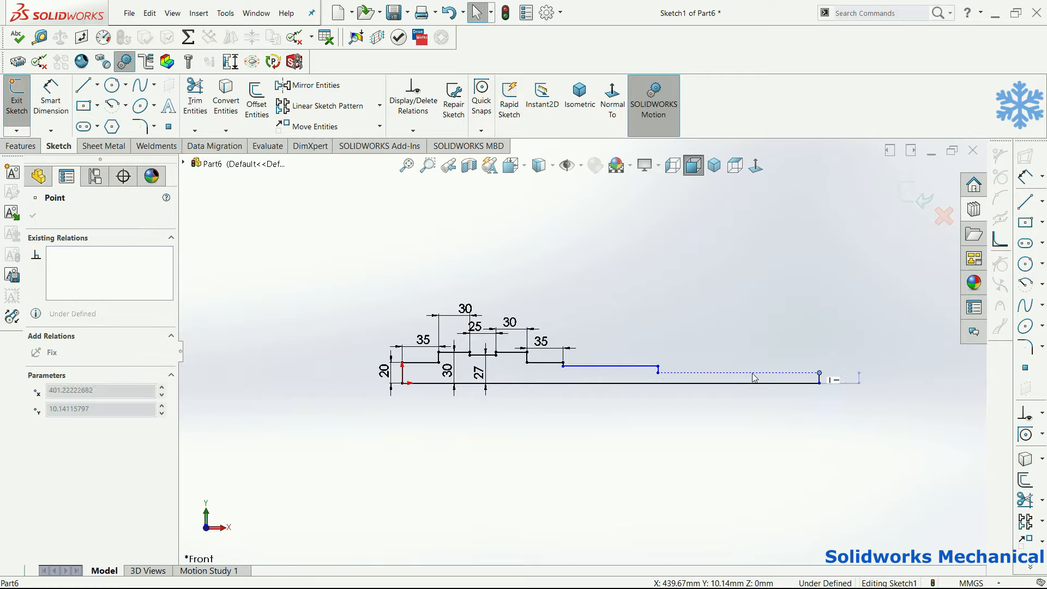
left_click_drag(642, 373, 643, 374)
key("Escape")
scroll(667, 368, "down", 5)
left_click(631, 370)
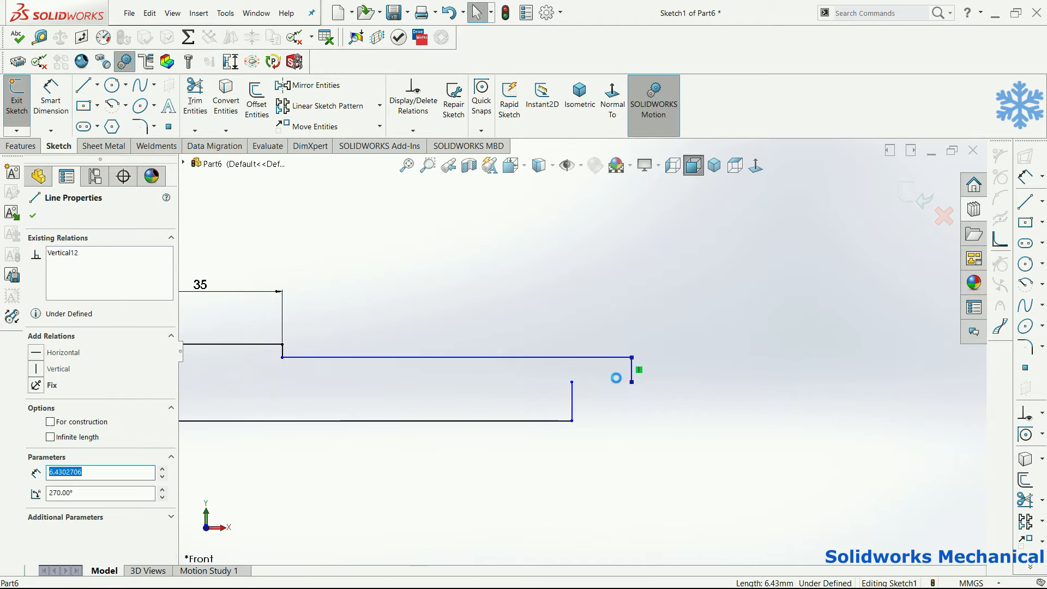
key("Delete")
mouse_move(571, 381)
left_mouse_down()
mouse_move(643, 359)
mouse_move(632, 357)
left_mouse_up()
Step: Dimension the last section's height above the base line as 18 mm
right_click_drag(487, 357, 480, 325)
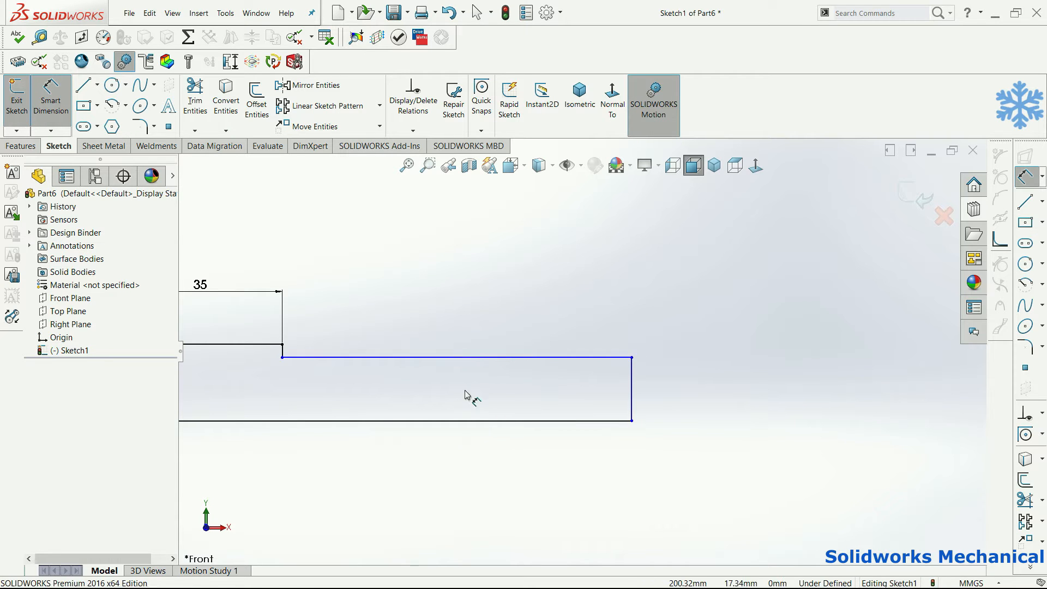
left_click(464, 421)
left_click(479, 357)
left_click(481, 396)
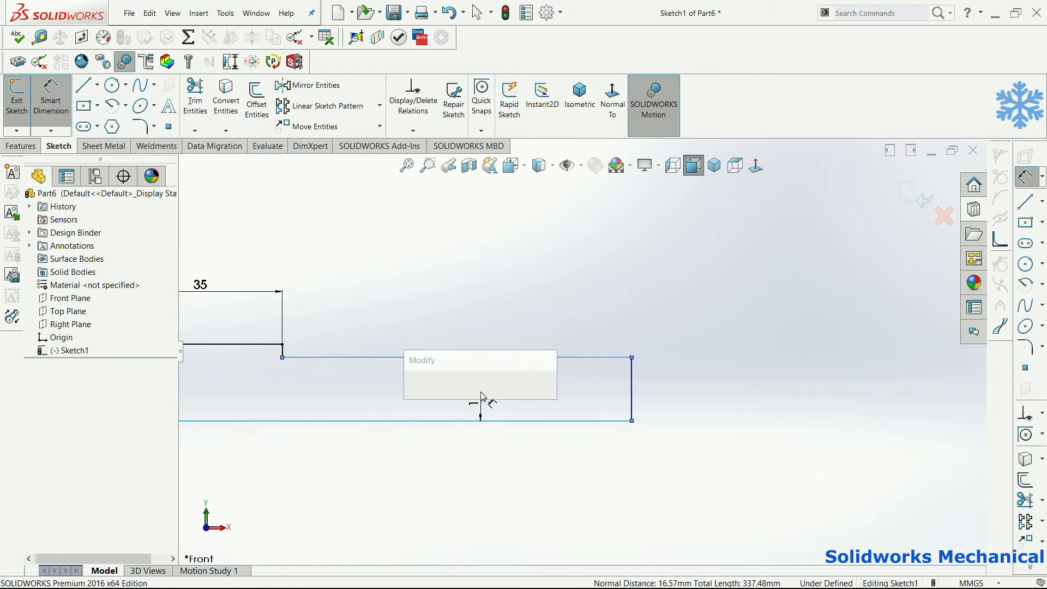
type("15")
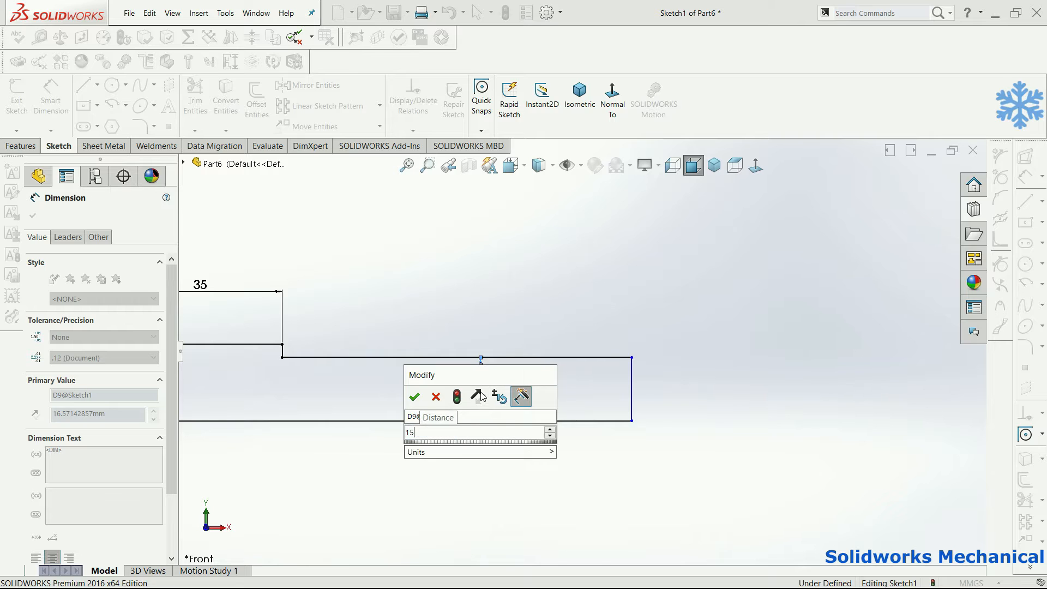
left_click(482, 396)
type("18")
key("Return")
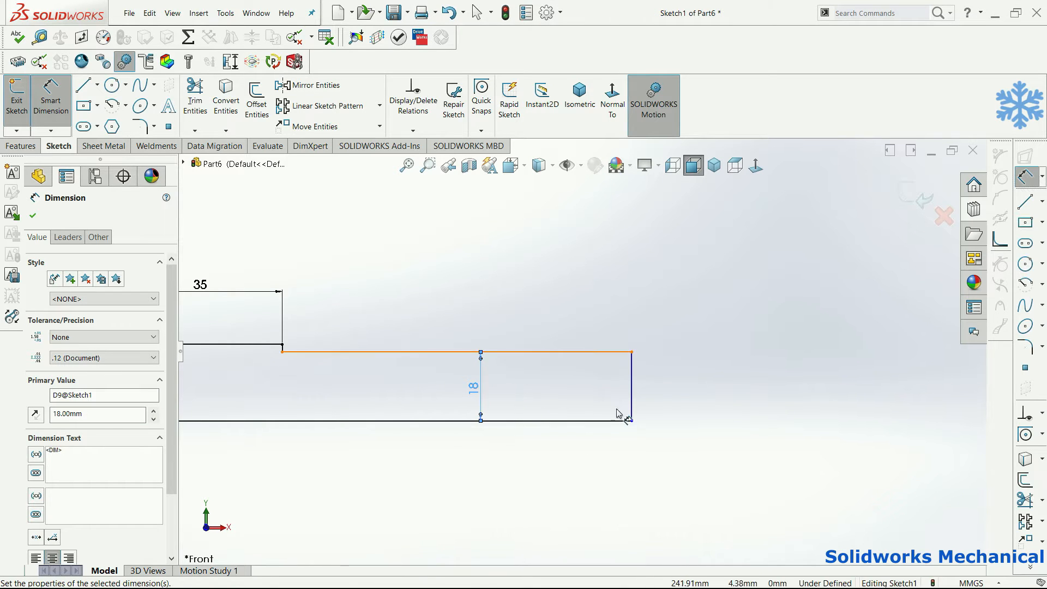
Step: Dimension the last section's horizontal length as 80 mm
left_click(588, 352)
left_click(582, 331)
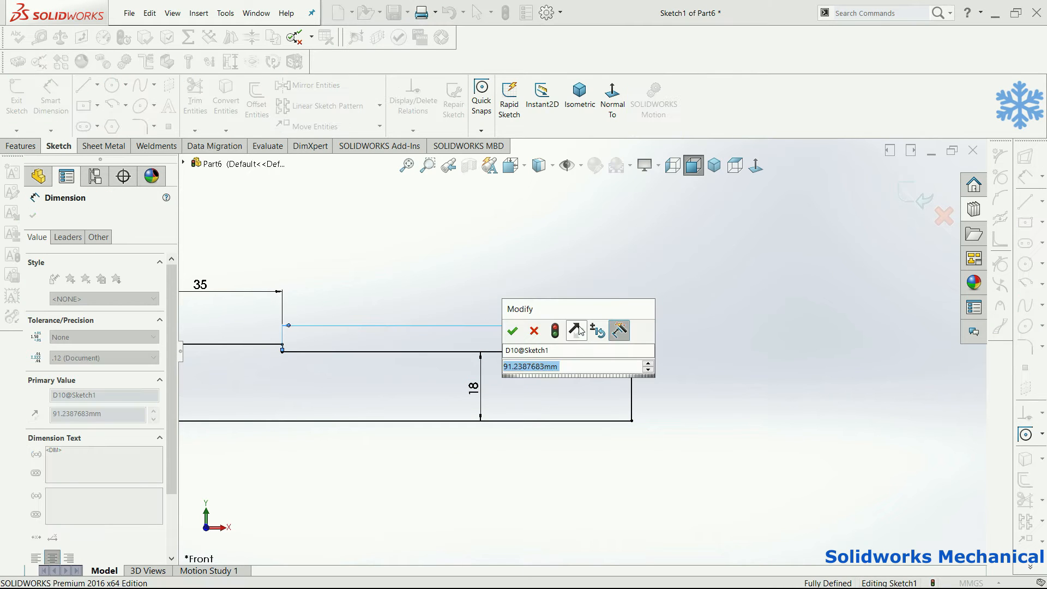
type("80")
key("Return")
key("f")
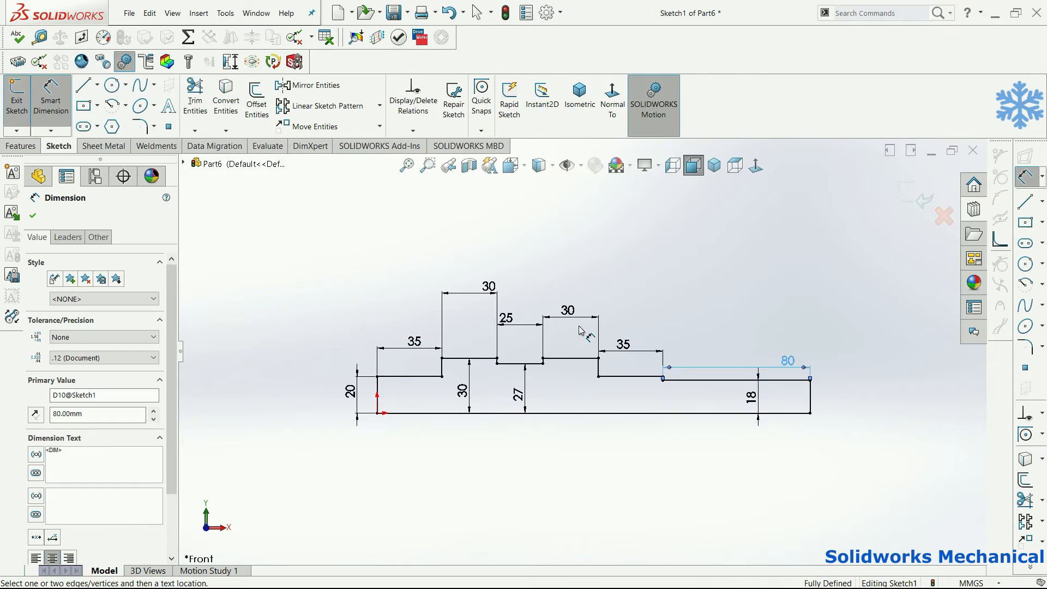
Step: Revolve the stepped profile 360 degrees about its long base line
left_click(20, 148)
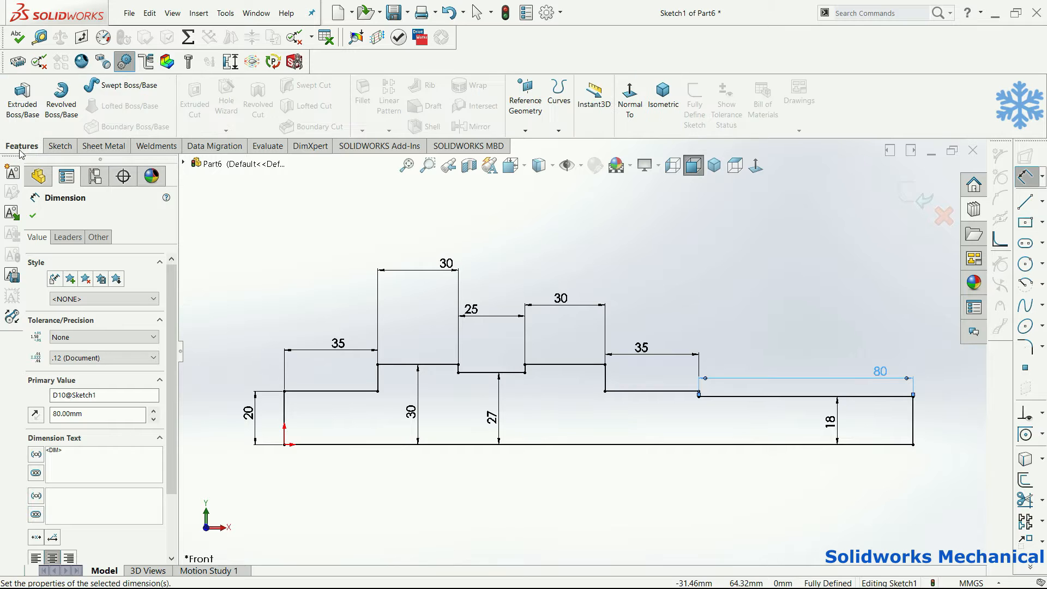
left_click(68, 111)
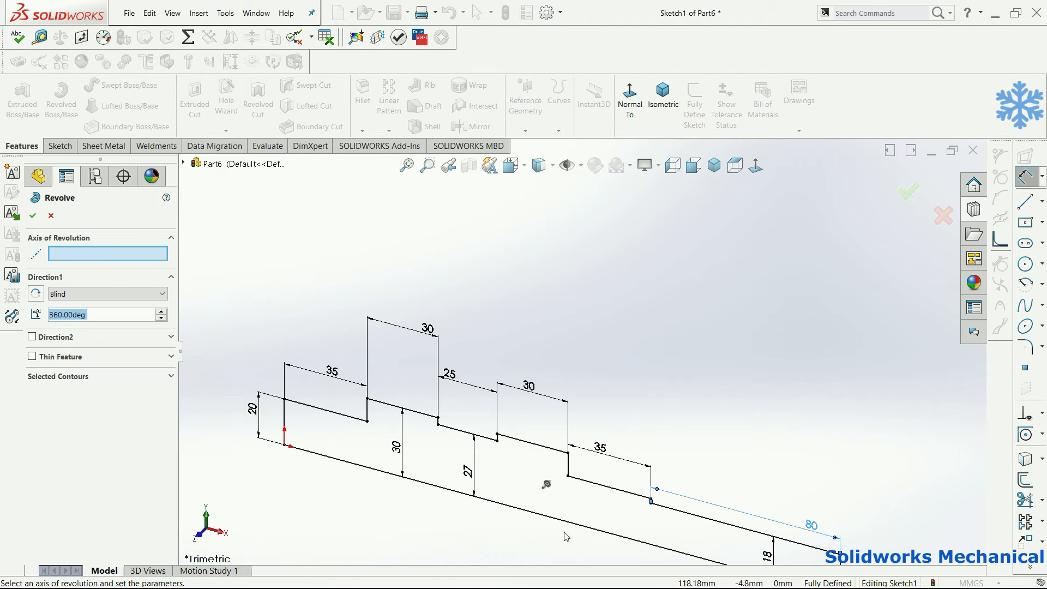
left_click(565, 522)
key("Return")
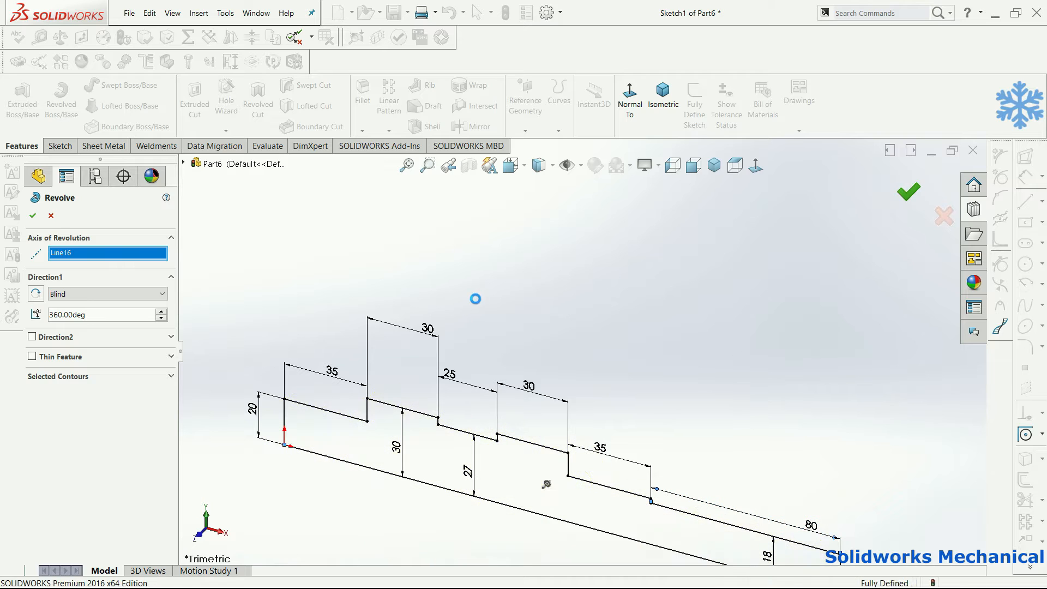
middle_click_drag(387, 370, 397, 298)
key("f")
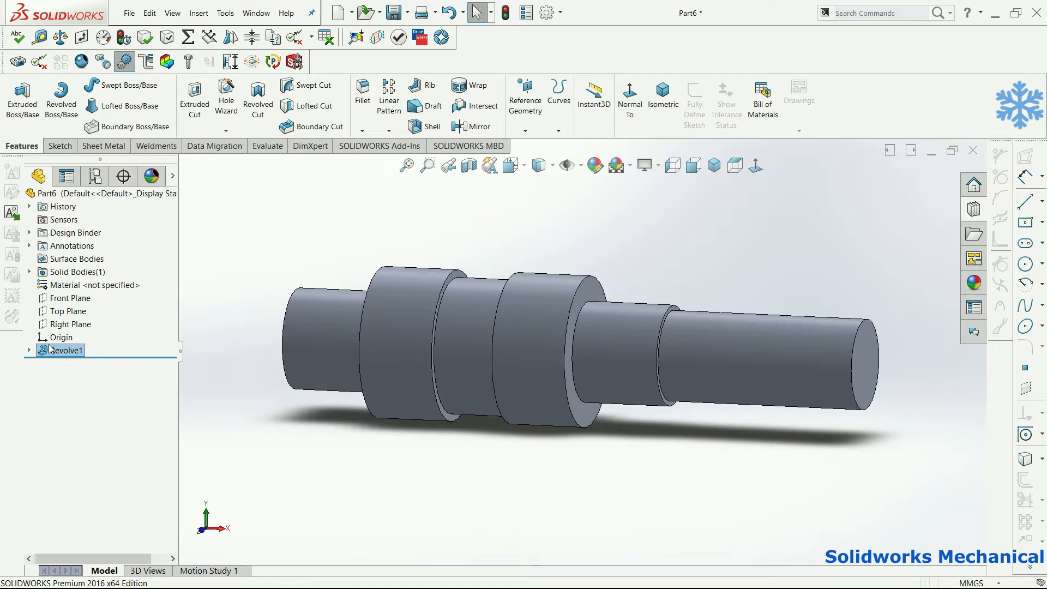
Step: Edit the revolve's sketch to add 3 mm sketch fillets at both inner corners where the 35 mm sections meet the raised sections, and exit the sketch
left_click(71, 327)
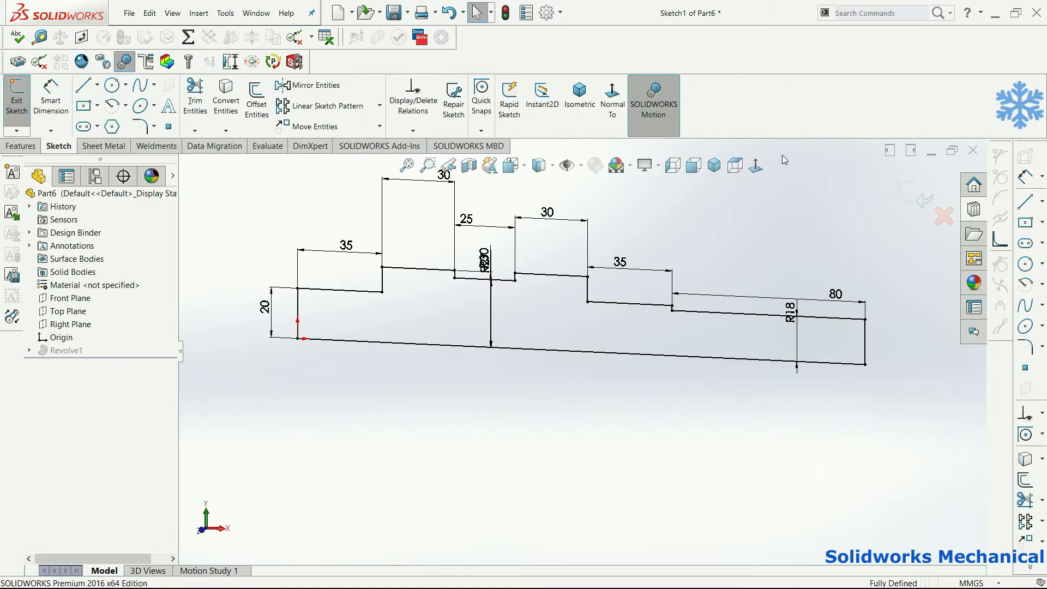
left_click(141, 127)
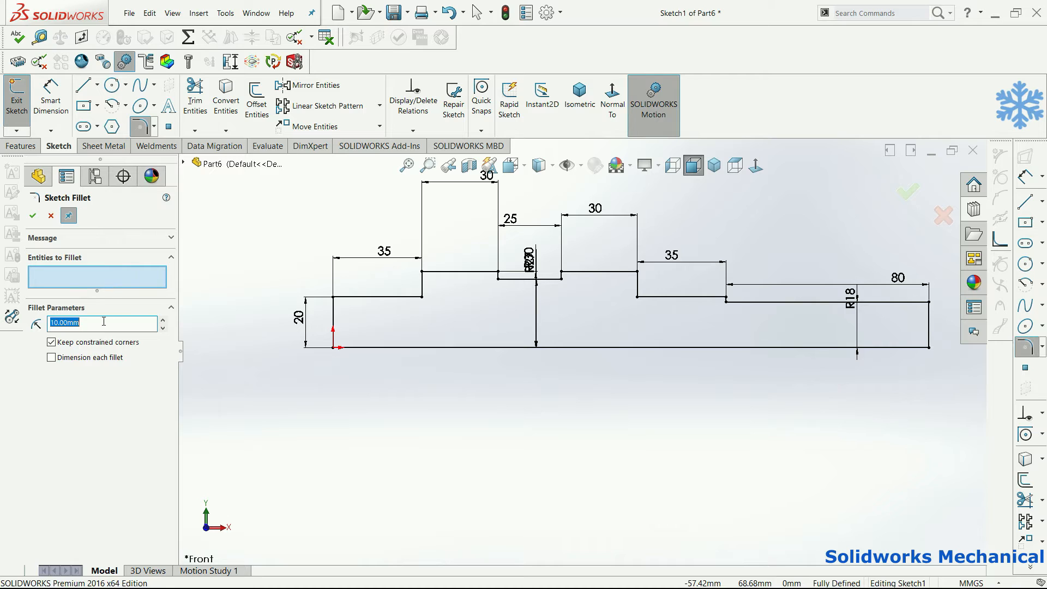
left_click(398, 299)
left_click(423, 286)
left_click(639, 289)
left_click(663, 297)
left_click(905, 192)
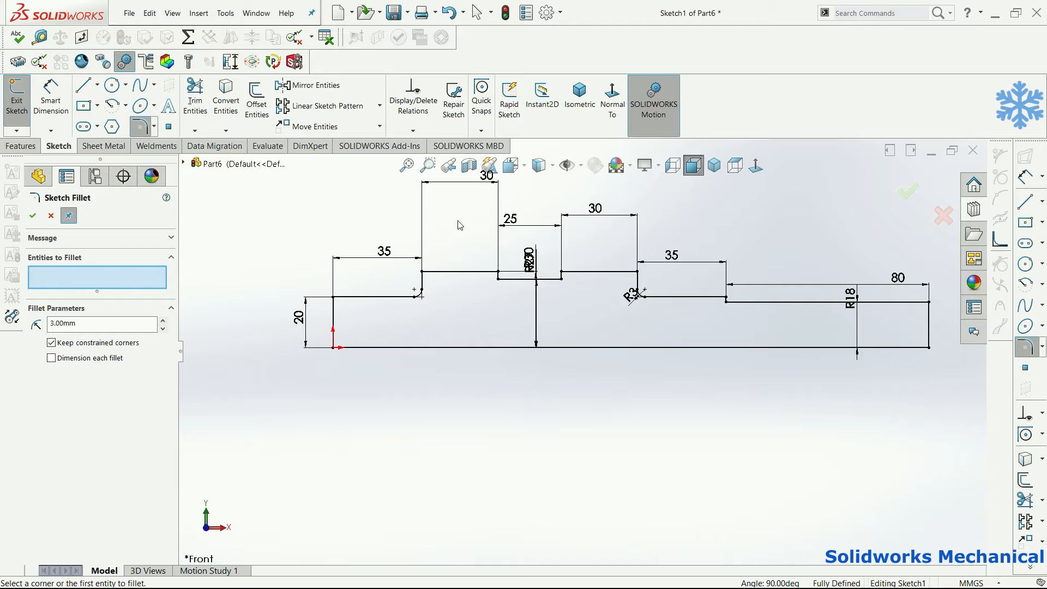
left_click(897, 185)
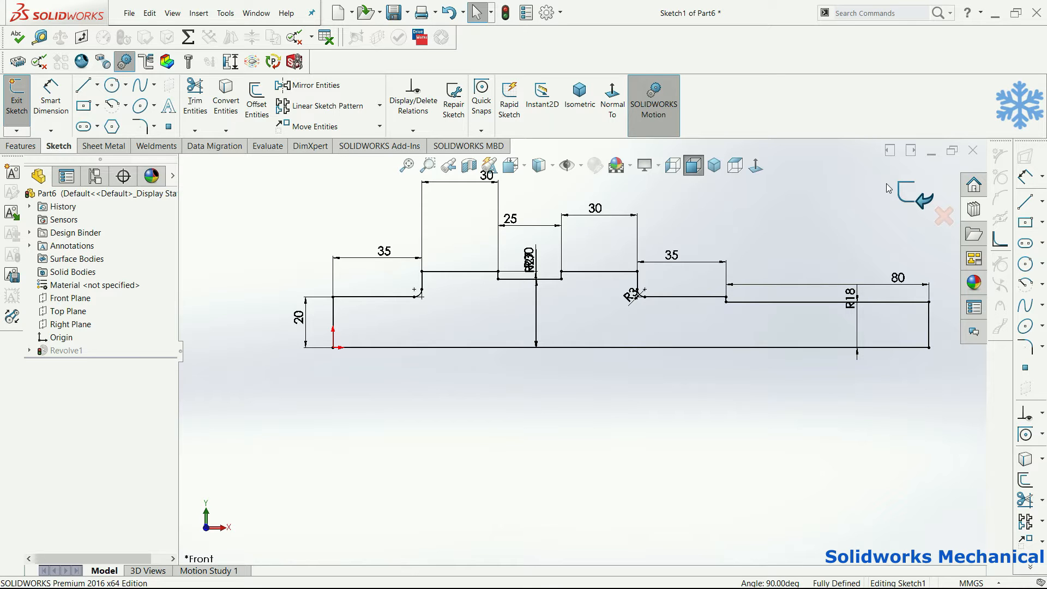
left_click(903, 189)
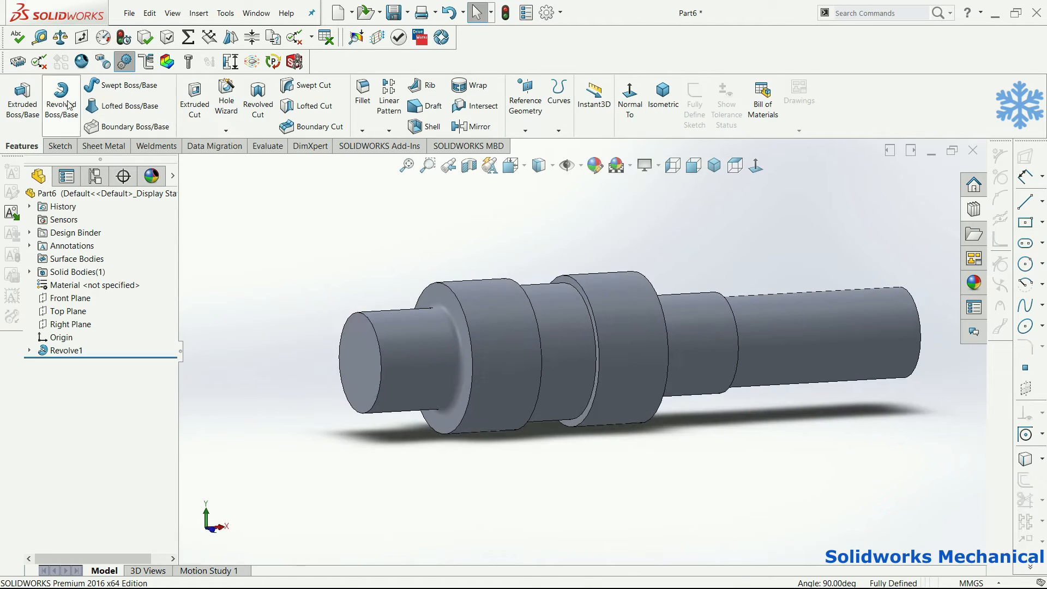
Step: Start an extruded boss sketch on the filleted annular shoulder face of the first raised section, viewed face-on
left_click(194, 104)
left_click(34, 223)
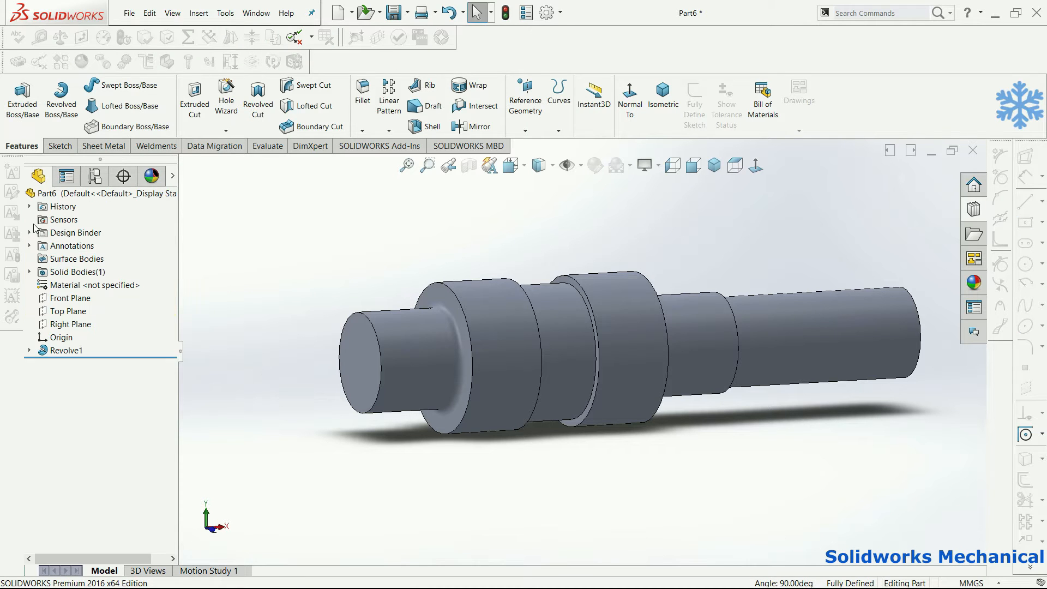
left_click(23, 98)
left_click(443, 296)
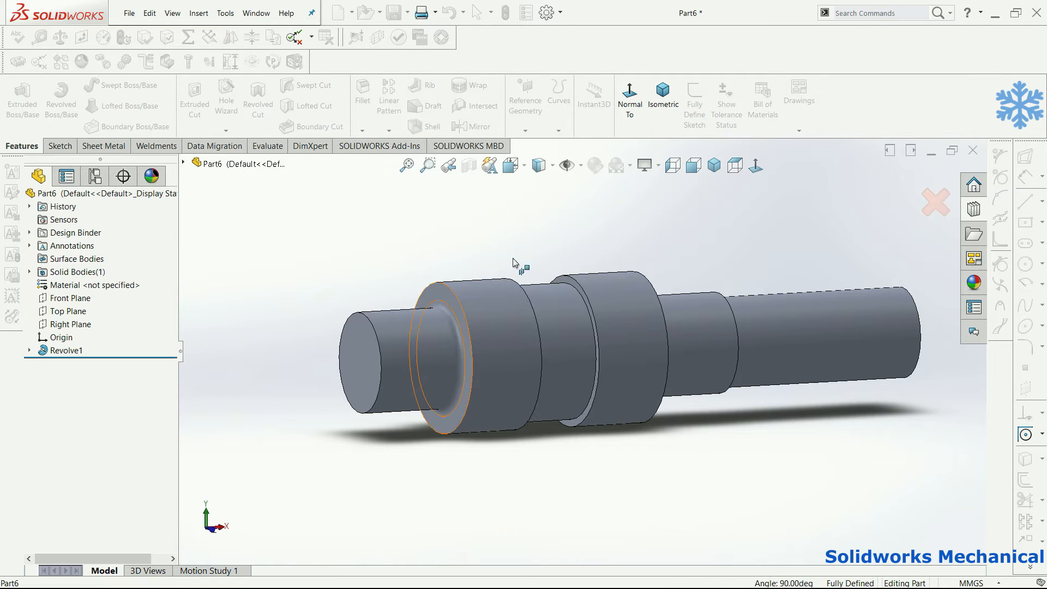
left_click(753, 168)
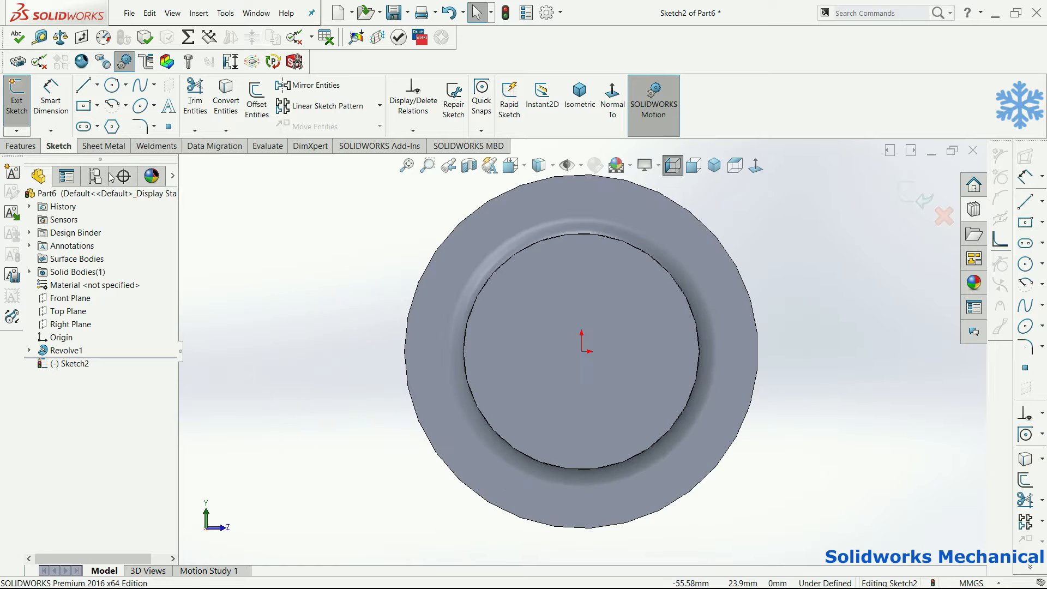
Step: Sketch two circles around the shaft axis, about 71 mm and 101 mm in diameter, with the smaller one centred on the origin
left_click(111, 85)
scroll(561, 349, "up", 3)
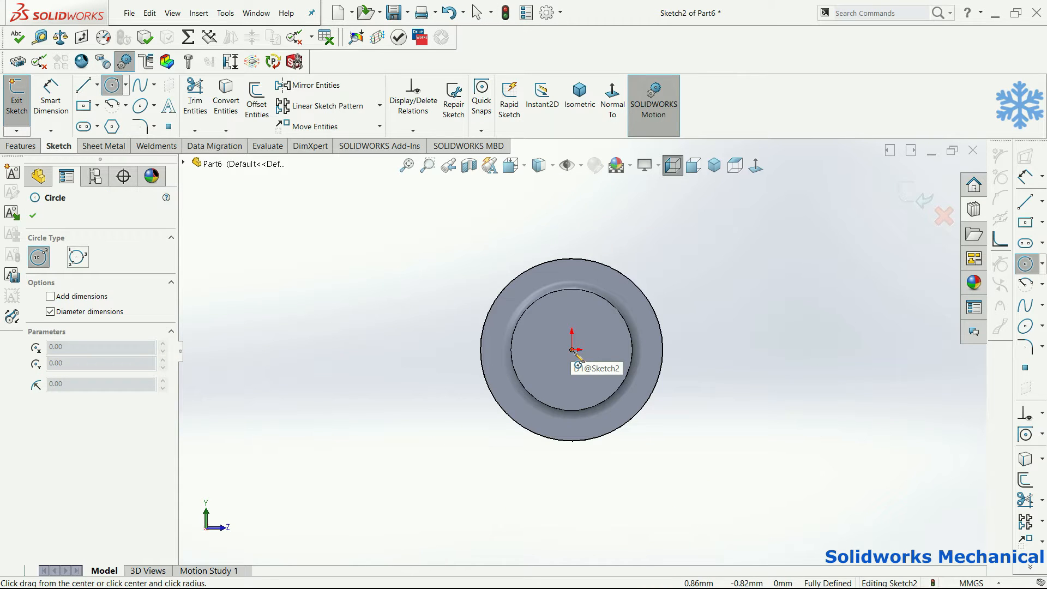
left_click(572, 350)
left_click(651, 277)
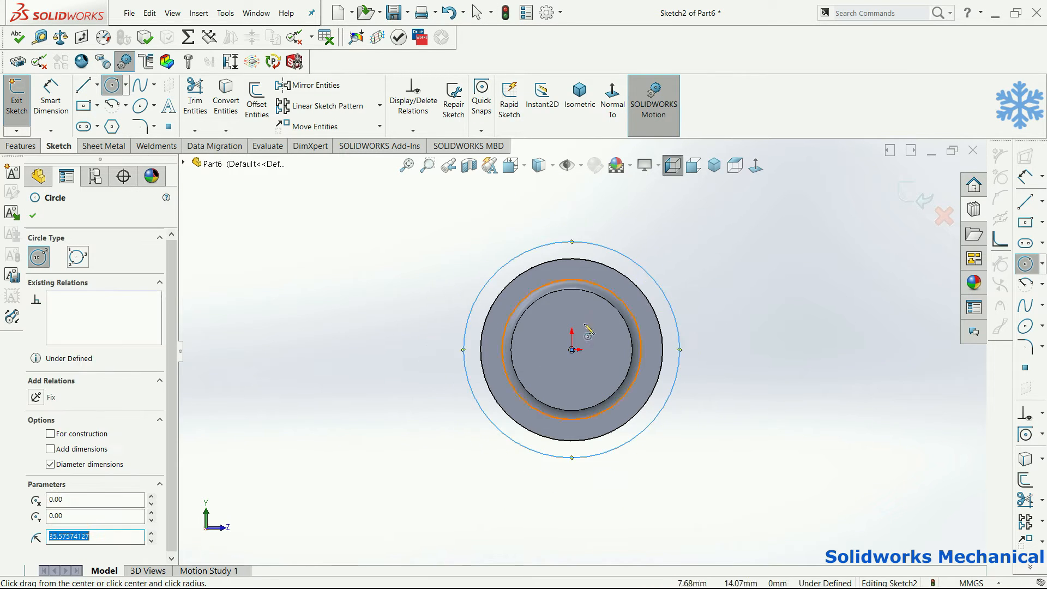
left_click(572, 350)
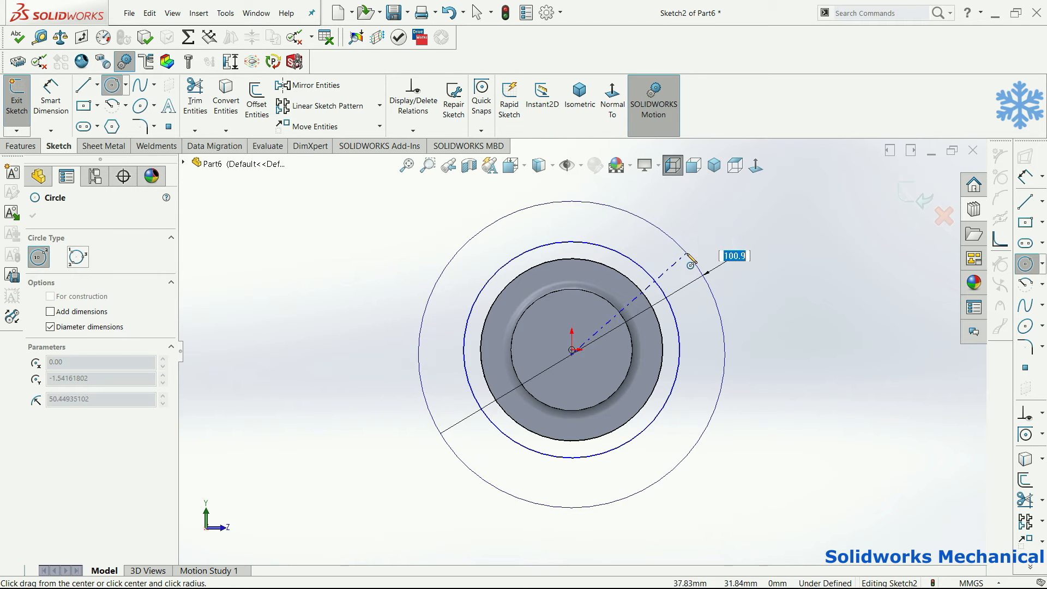
left_click(695, 259)
Step: Dimension the inner circle's diameter as 80 mm and the outer circle's diameter as 110 mm
key("d")
left_click(655, 279)
left_click(673, 255)
type("80")
key("Return")
left_click(679, 249)
left_click(678, 252)
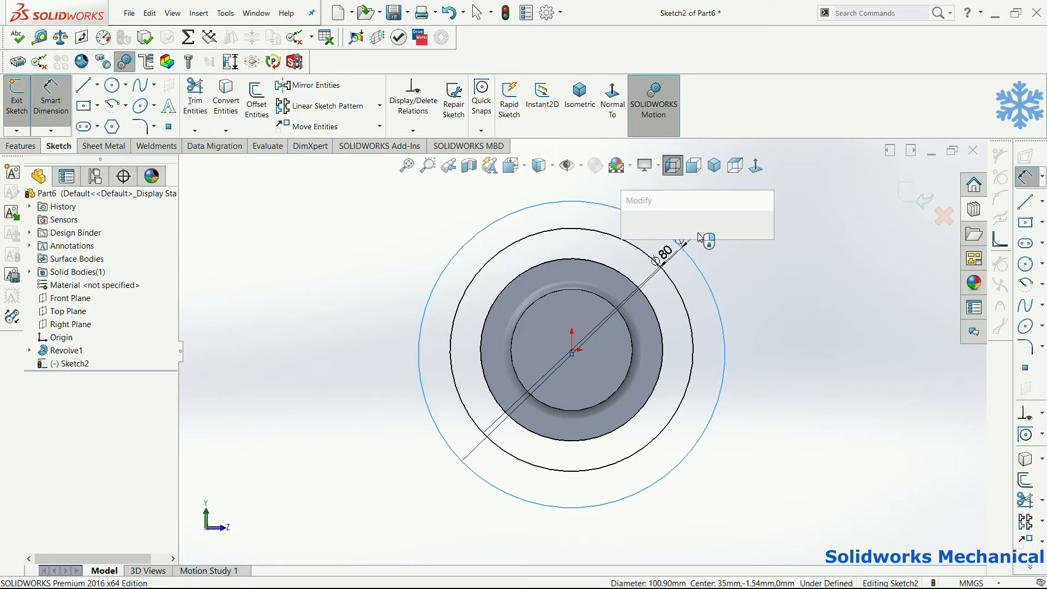
type("110")
key("Return")
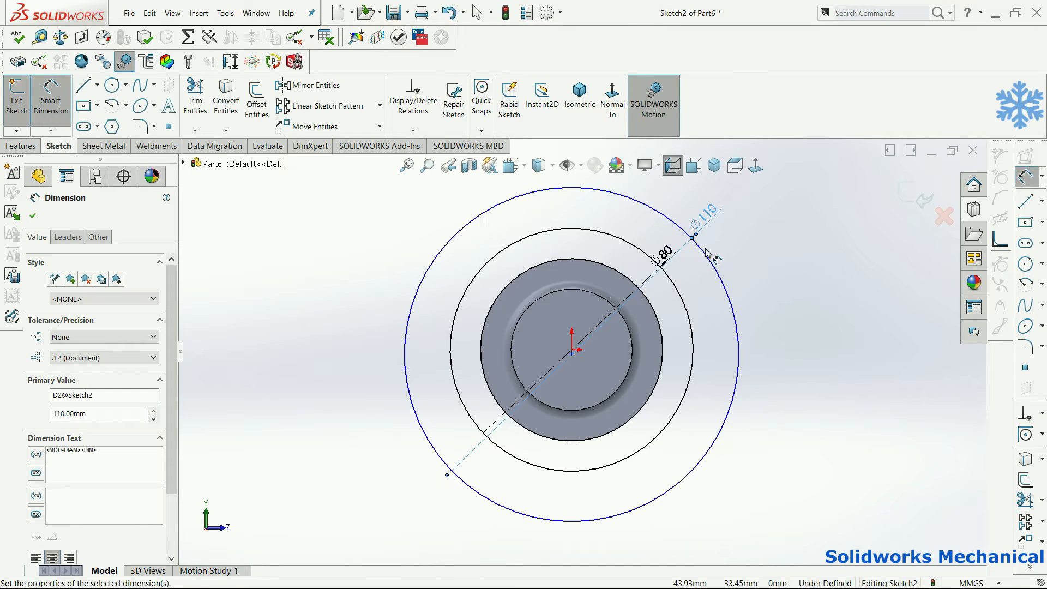
key("Escape")
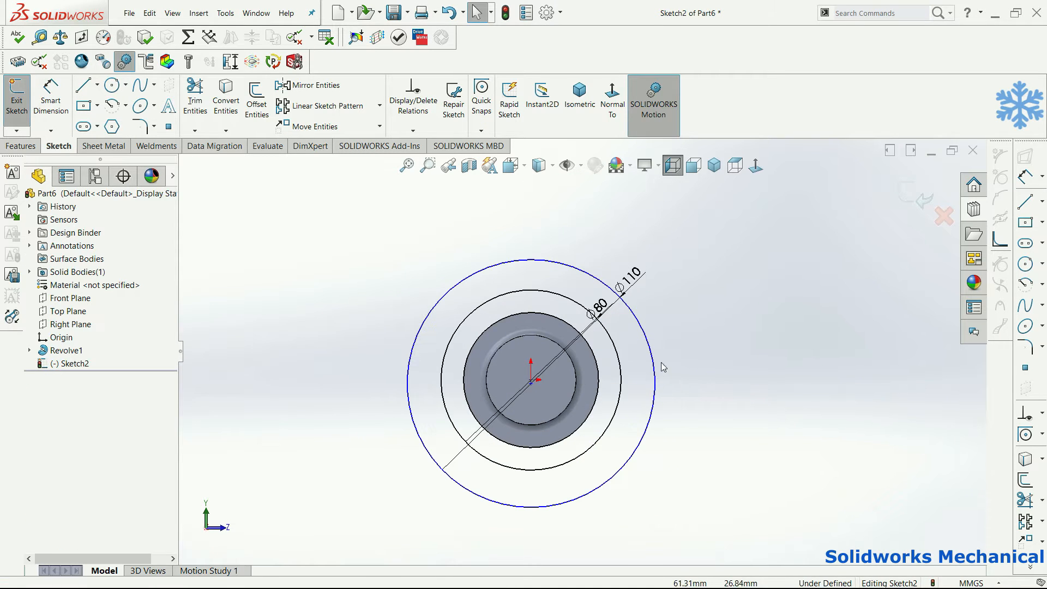
Step: Merge the 110 mm circle's centre point with the 80 mm circle's centre at the origin
scroll(553, 392, "down", 3)
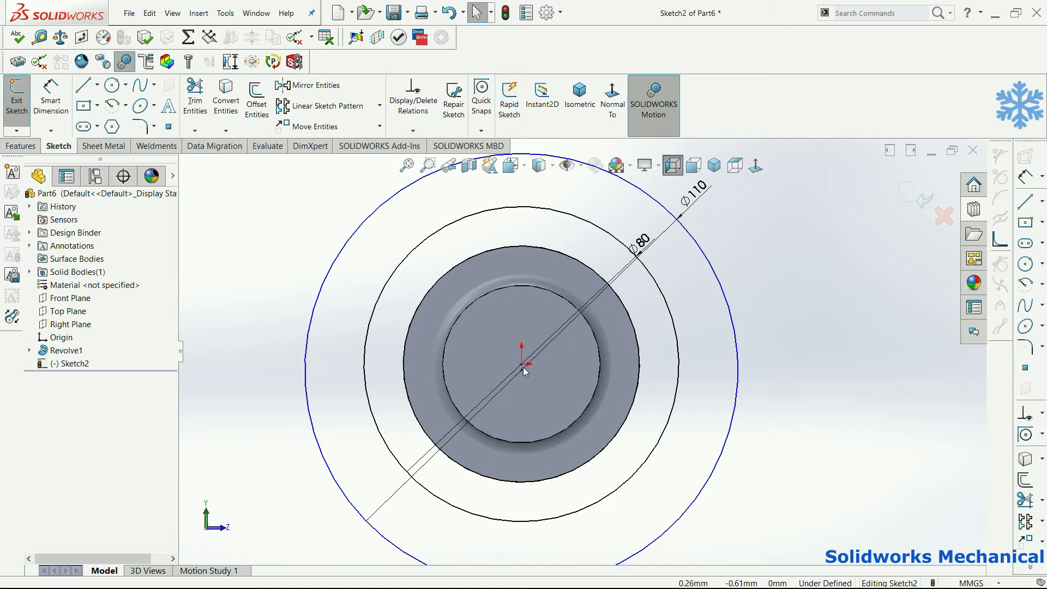
left_click(522, 369)
left_click(521, 364, "ctrl")
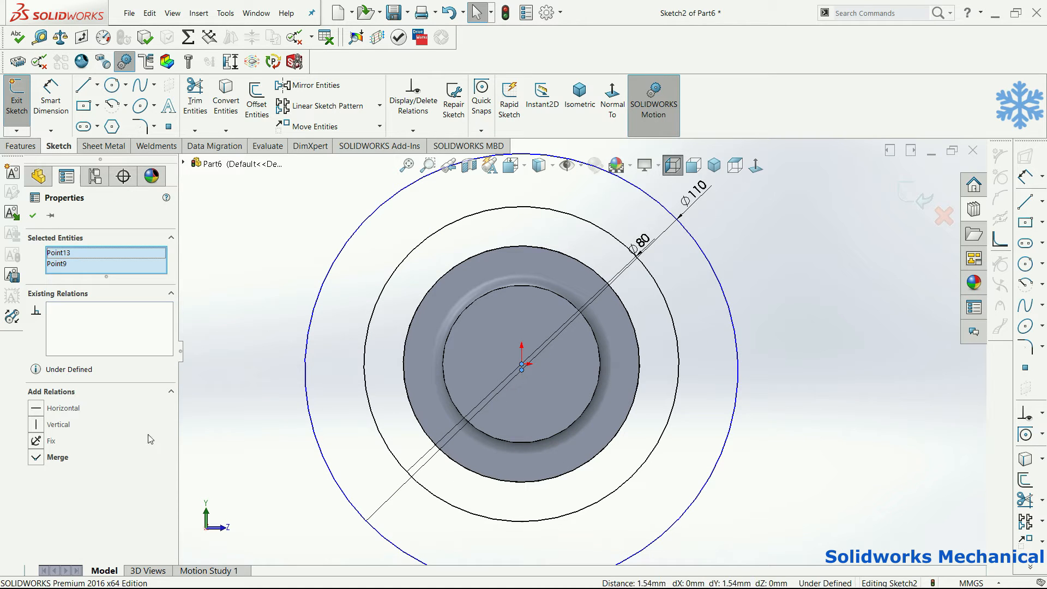
left_click(62, 457)
key("Escape")
scroll(708, 382, "up", 2)
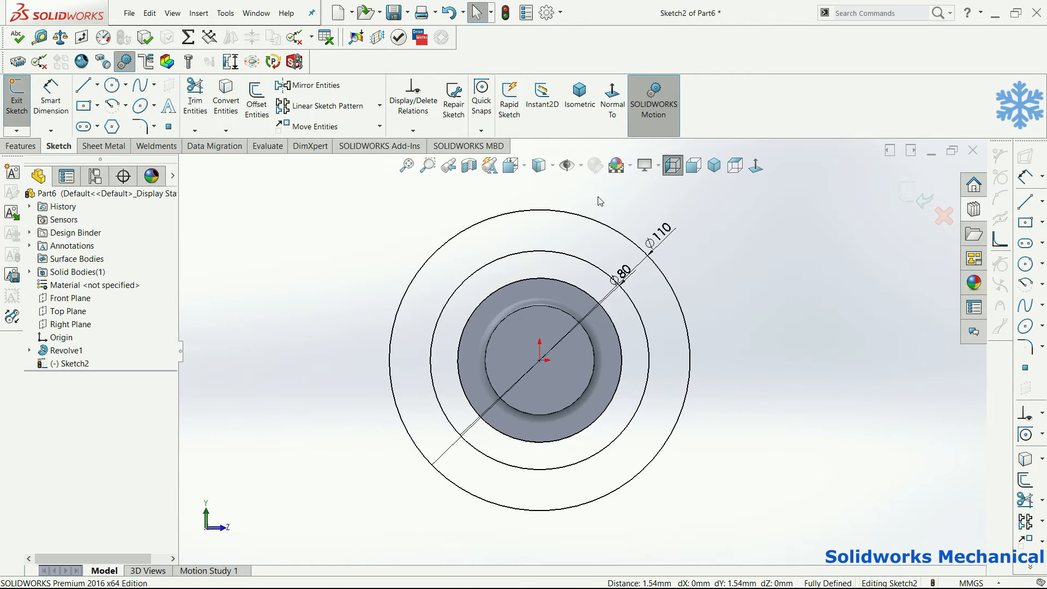
Step: Sketch a slightly rising line from the topmost point of the 80 mm circle to the upper part of the 110 mm circle
scroll(673, 190, "down", 3)
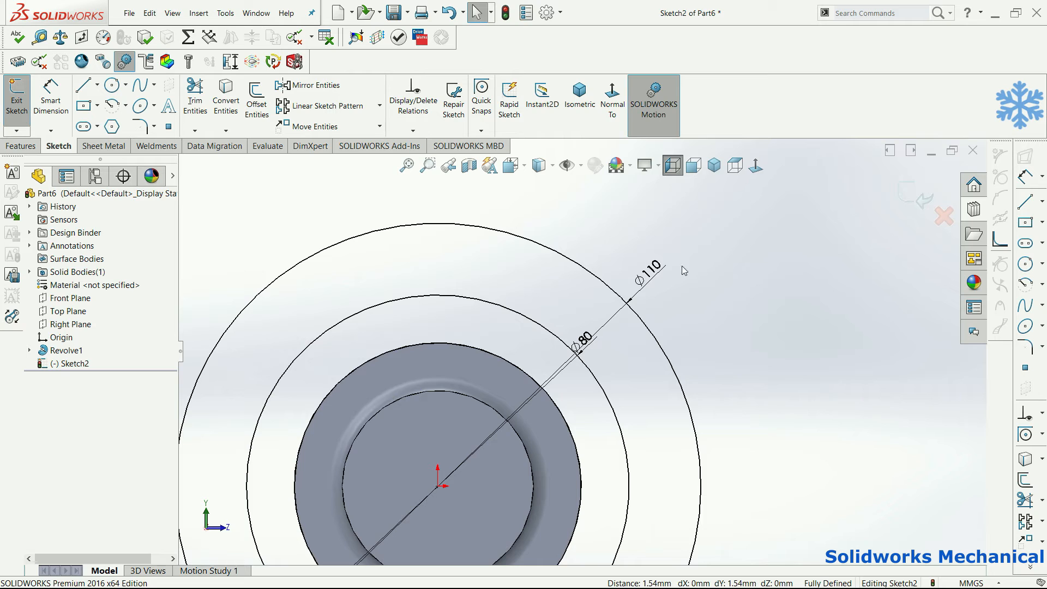
left_click(82, 87)
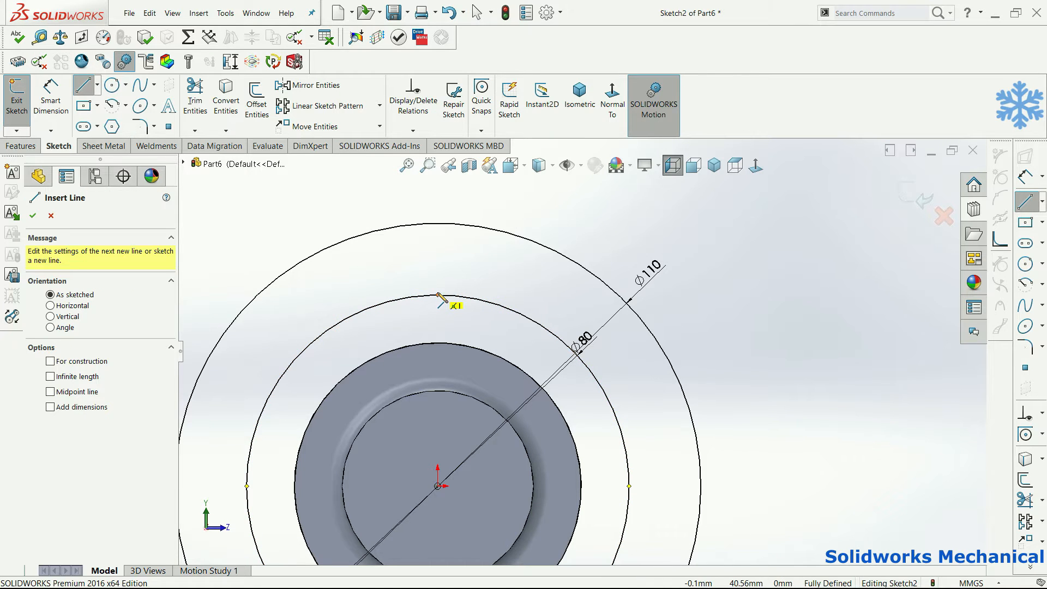
left_click(438, 295)
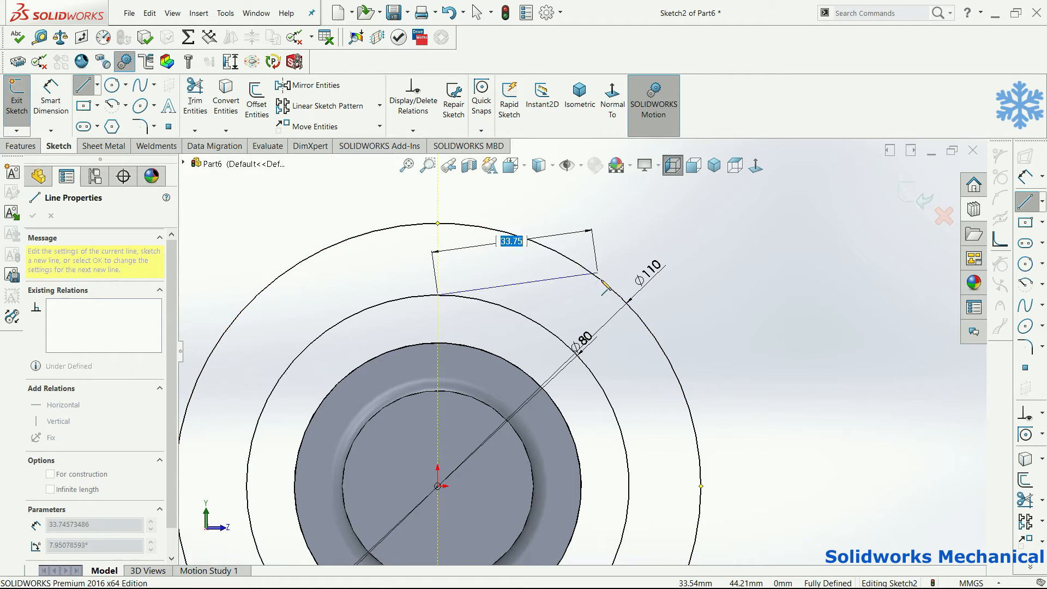
double_click(603, 283)
scroll(604, 283, "down", 2)
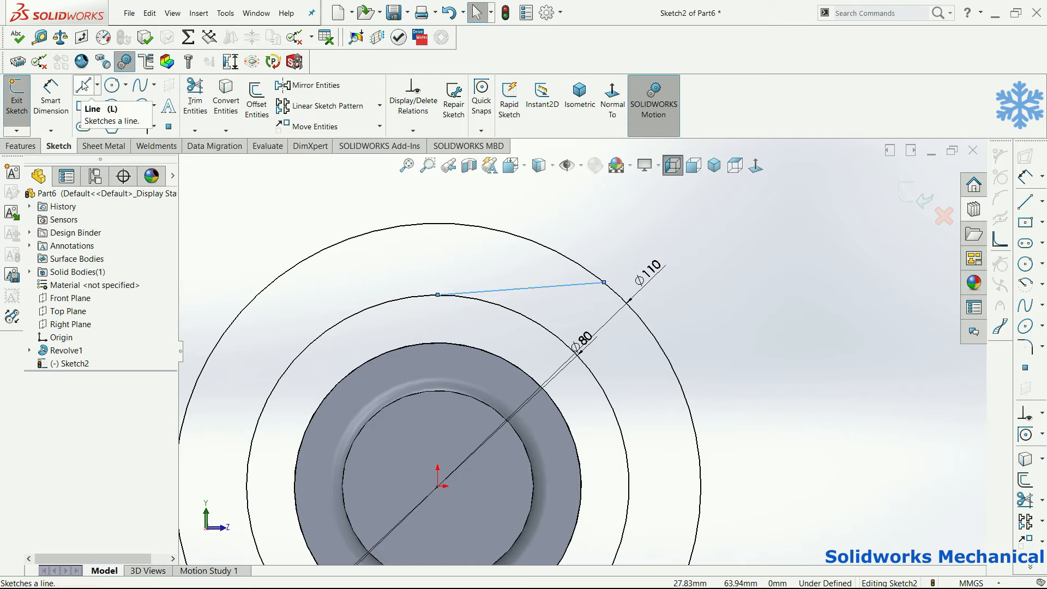
Step: Sketch a second line about 36 mm long, rising from the 80 mm circle's lower-right side to the 110 mm circle's right side
scroll(581, 350, "down", 1)
scroll(571, 532, "up", 2)
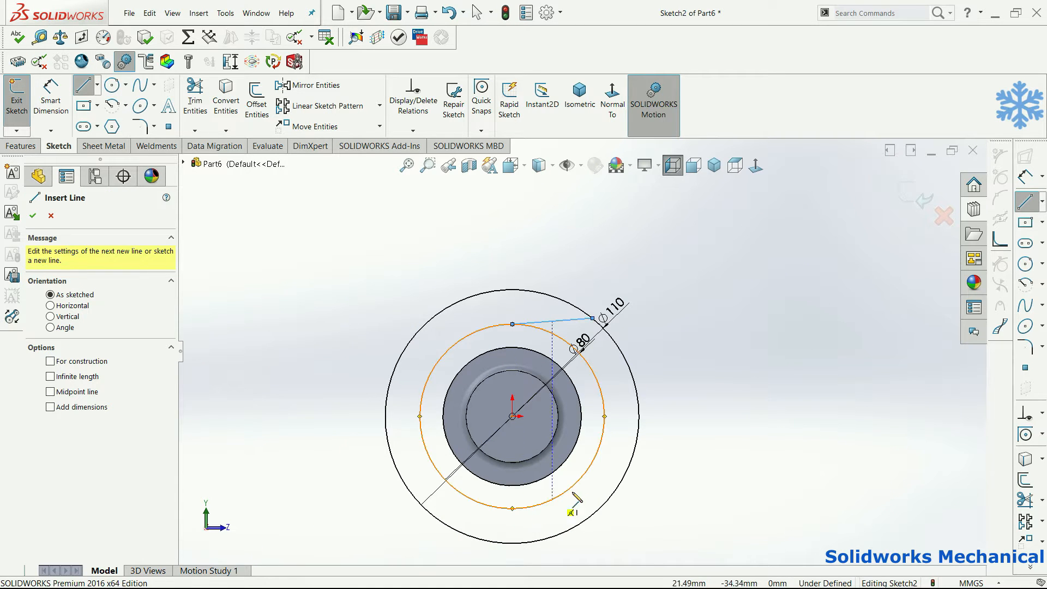
left_click(596, 461)
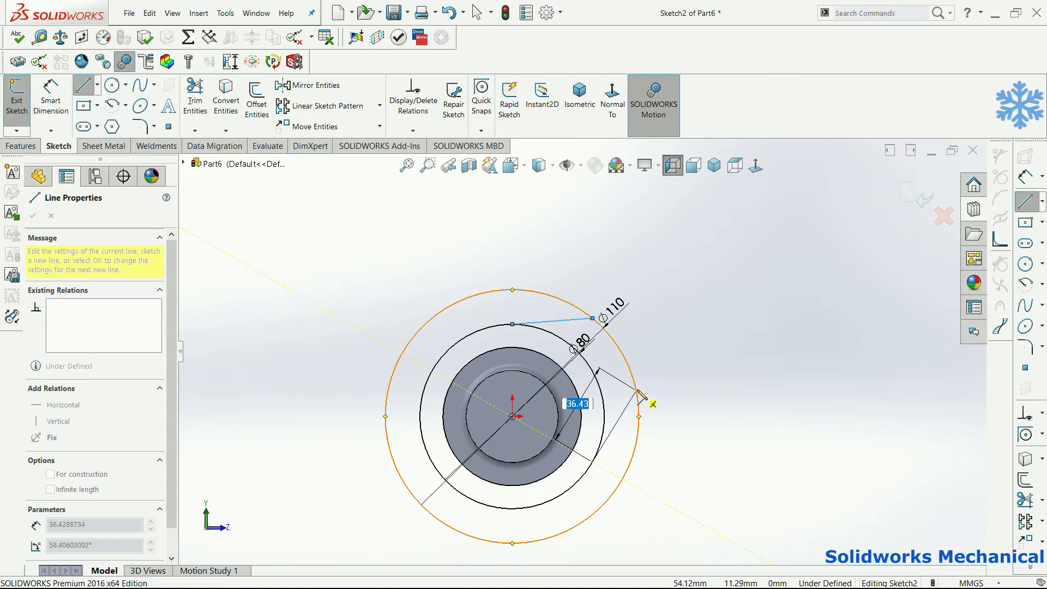
left_click(635, 387)
key("Escape")
scroll(626, 336, "down", 2)
key("d")
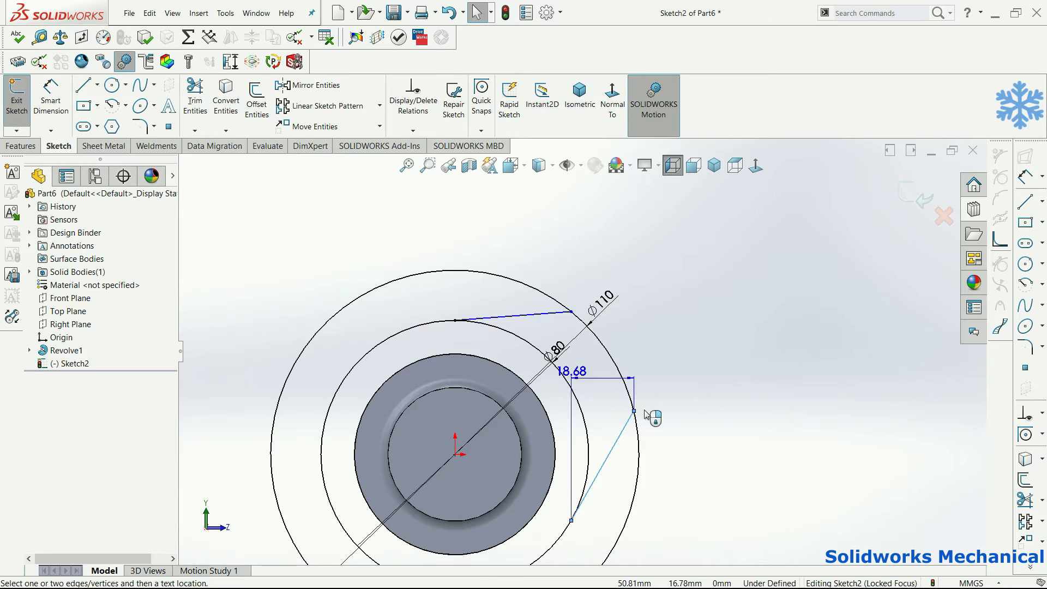
key("Escape")
left_click(455, 456)
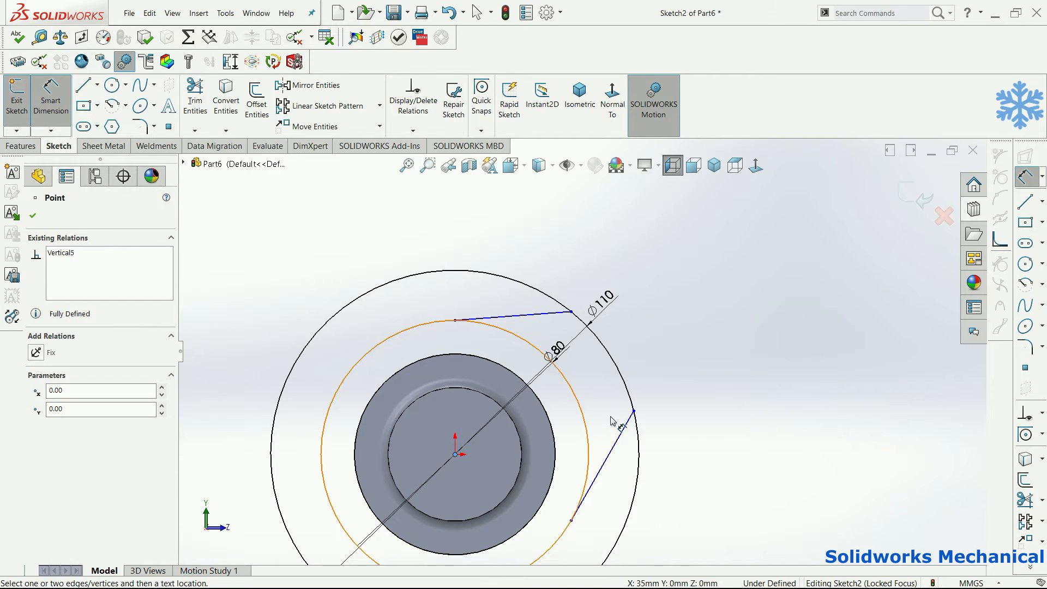
left_click(513, 316)
key("Escape")
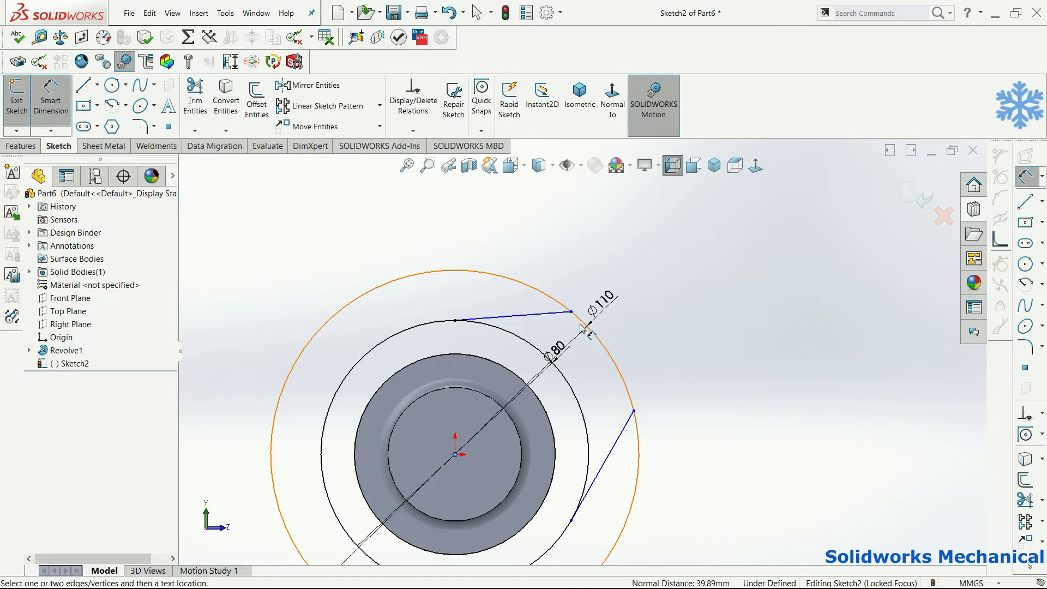
left_click(633, 411)
key("Escape")
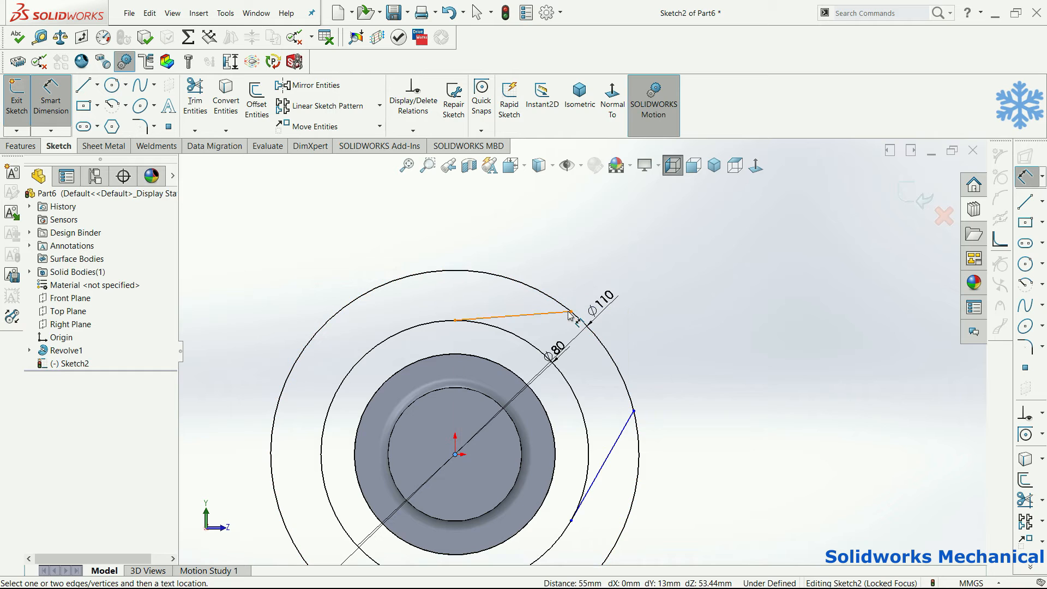
left_click(571, 312)
key("Escape")
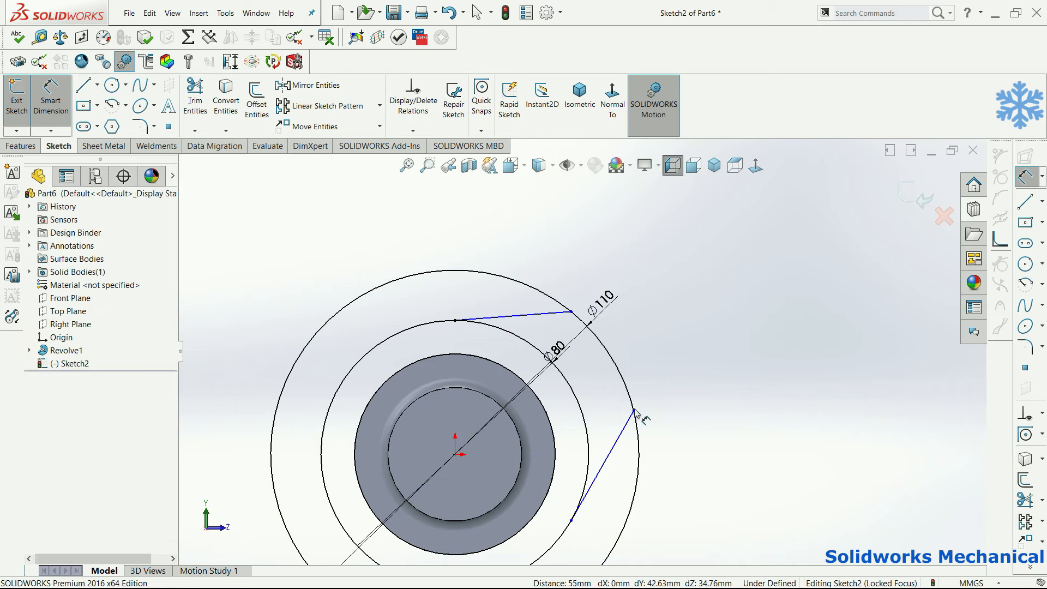
Step: Dimension the distance between the two lines' endpoints on the 110 mm circle as 40 mm
left_click(571, 312)
left_click(633, 411)
left_click(668, 302)
type("40")
key("Return")
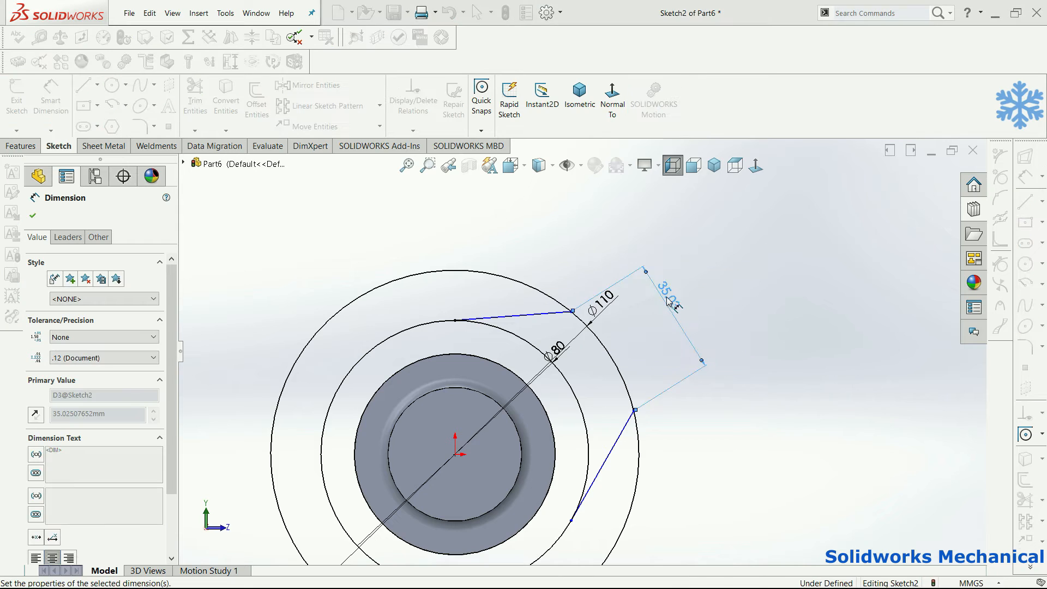
key("Escape")
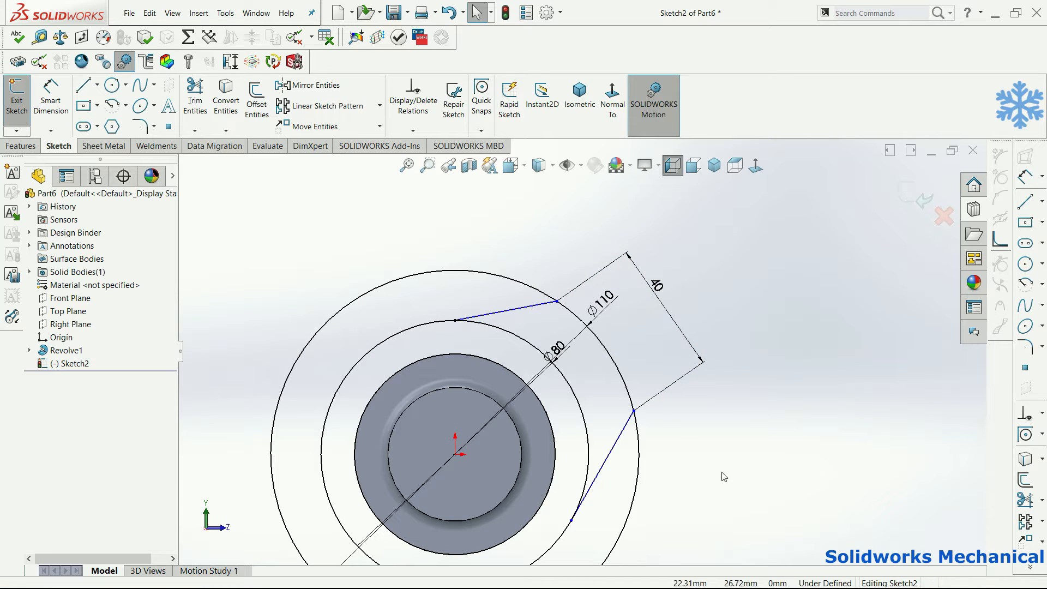
key("Return")
Step: Nudge the second line's lower endpoint slightly, and dimension its vertical distance from the origin as 20 mm
scroll(603, 449, "up", 2)
key("Escape")
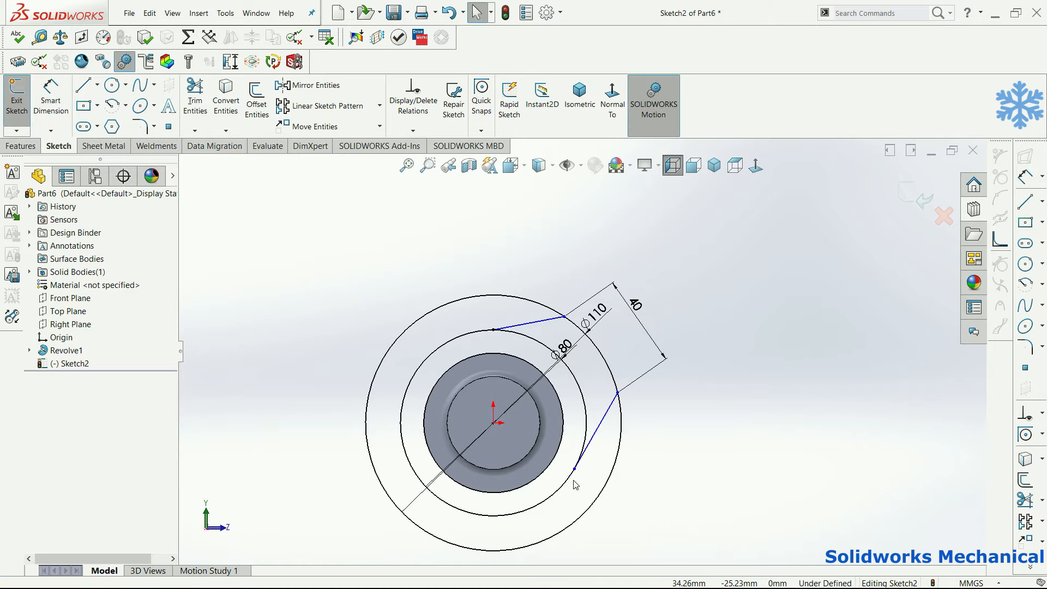
left_click(574, 468)
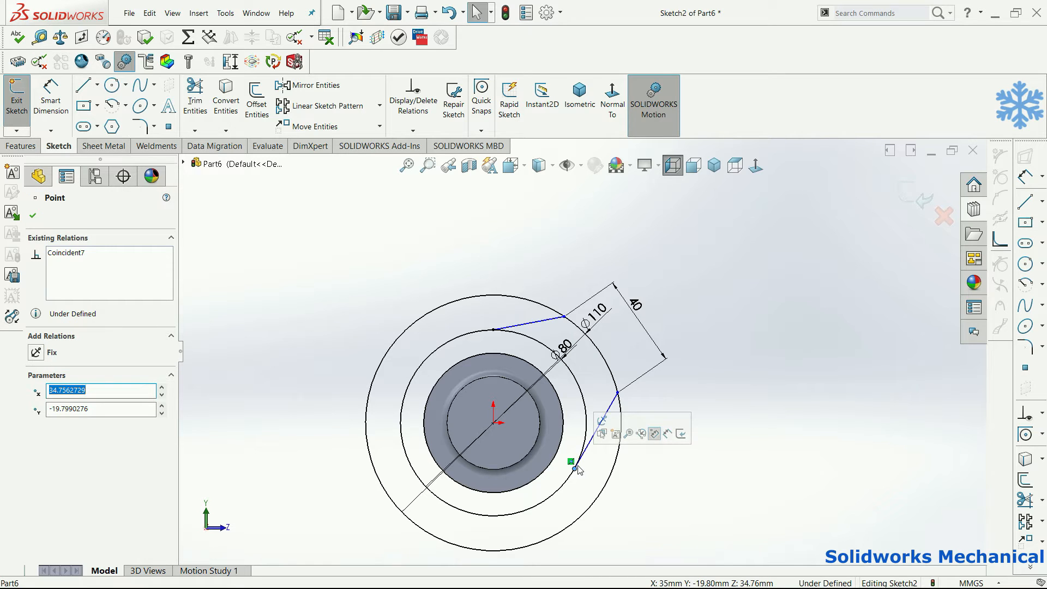
mouse_move(574, 469)
left_mouse_down()
mouse_move(571, 489)
mouse_move(576, 473)
left_mouse_up()
right_click_drag(671, 514, 666, 474)
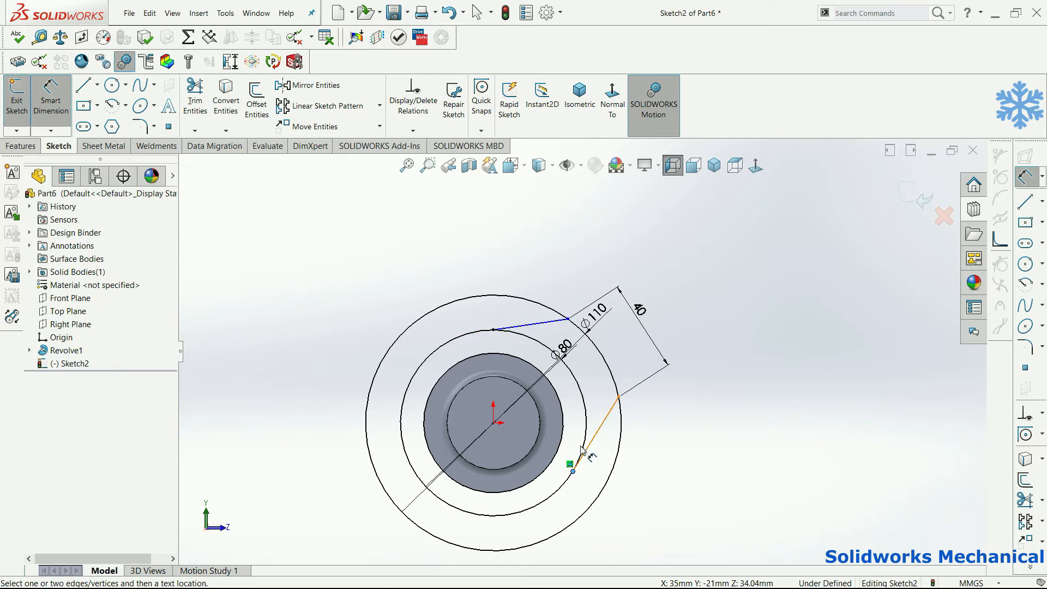
left_click(492, 423)
left_click(572, 471)
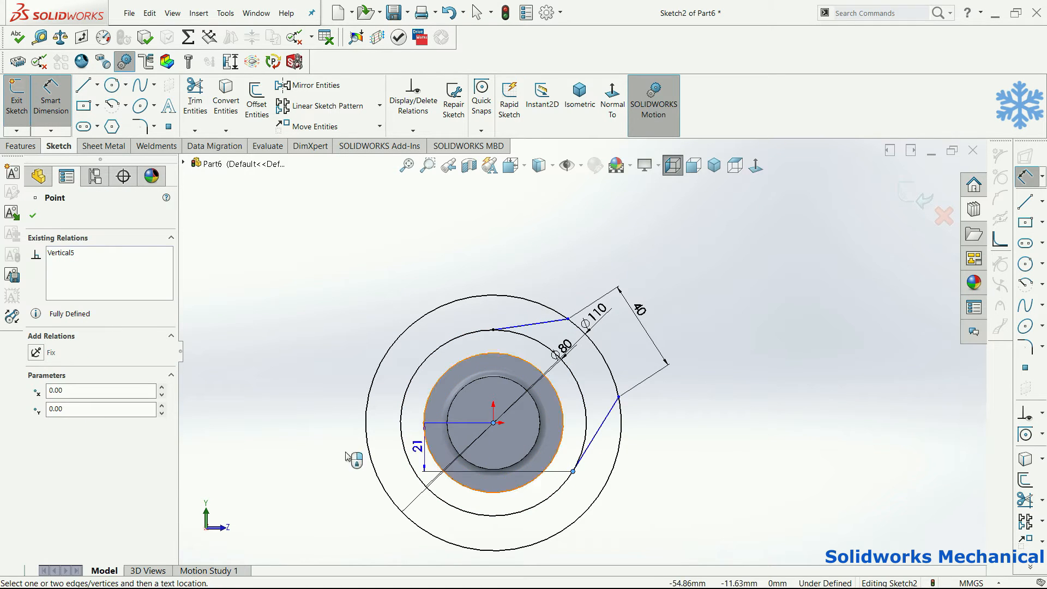
left_click(706, 451)
type("20")
key("Return")
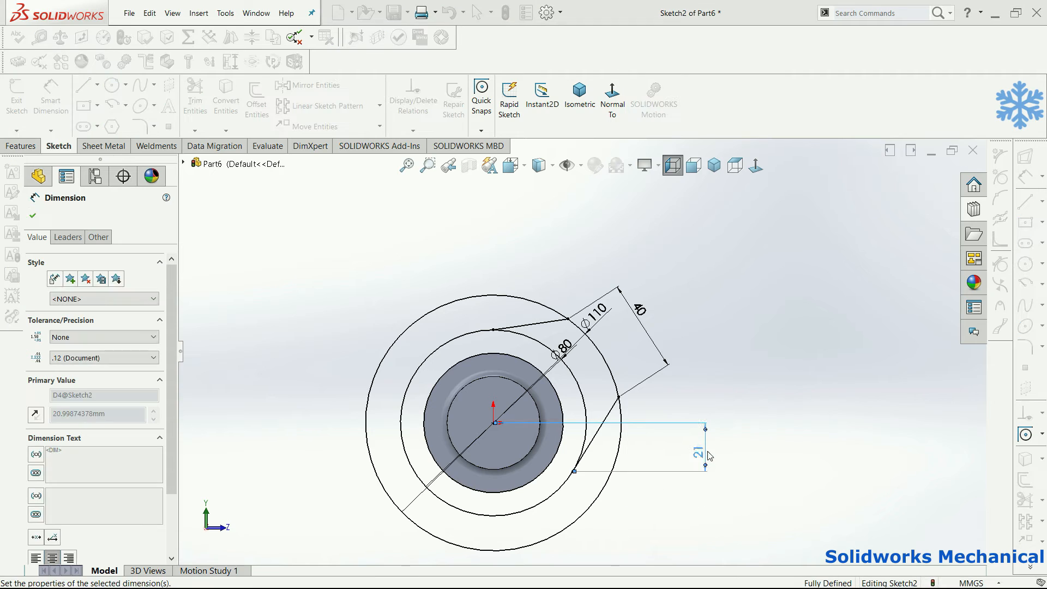
key("Escape")
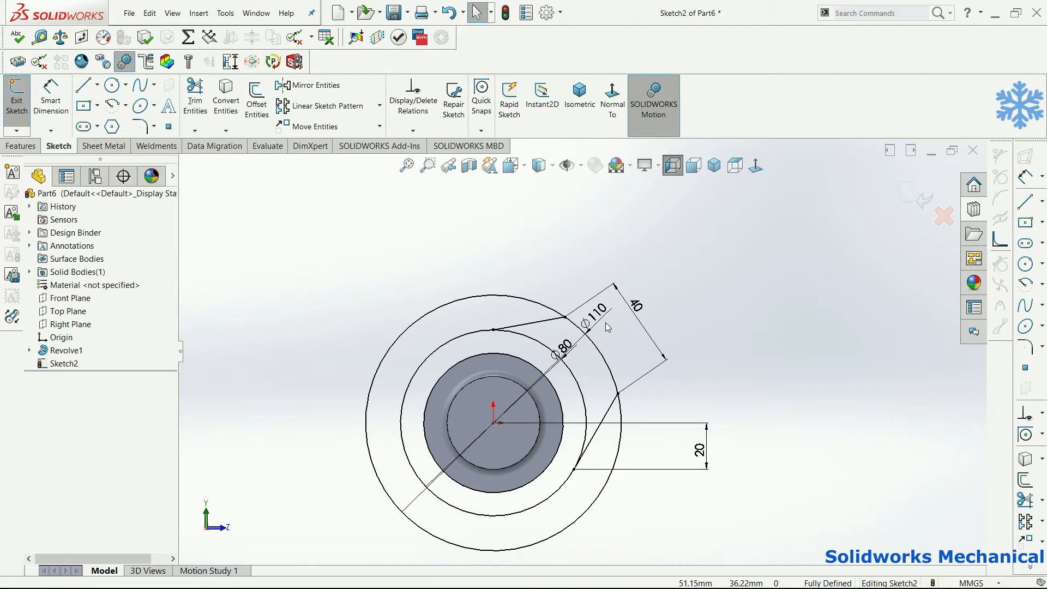
Step: Trim away the long part of the 110 mm circle, keeping only the arc between the two lines
scroll(593, 304, "down", 2)
left_click(195, 104)
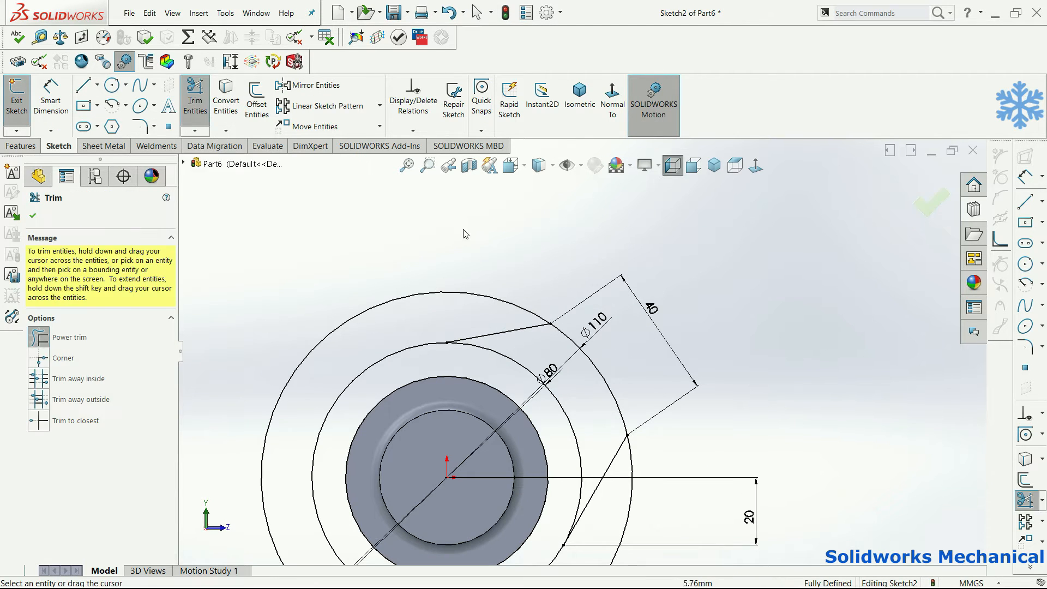
left_click_drag(432, 299, 436, 308)
key("Escape")
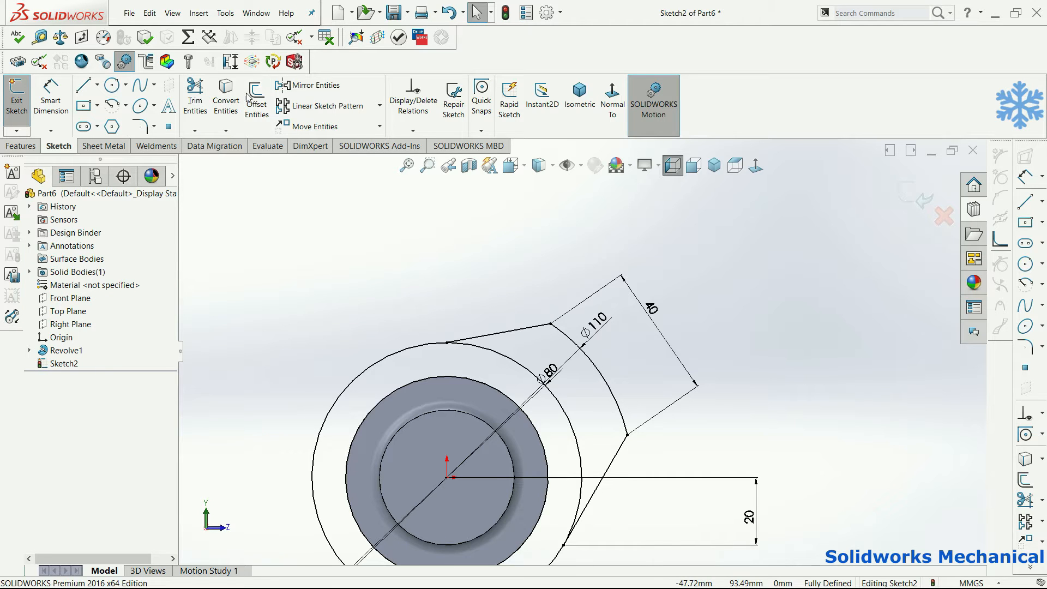
Step: Fillet both corners where the lines meet the 110 mm arc with a 15 mm radius
left_click(140, 127)
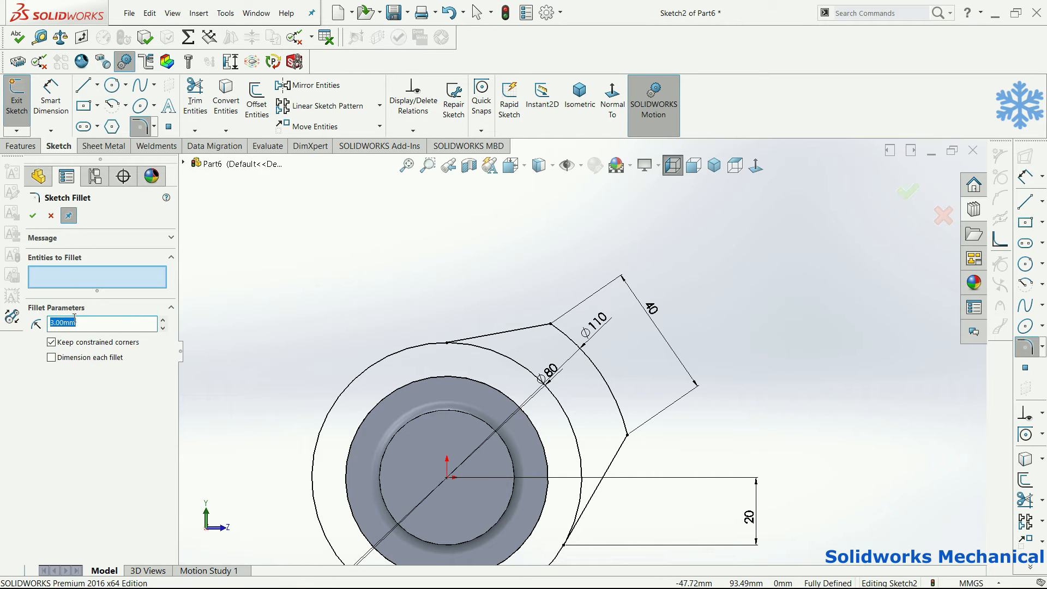
left_click(522, 329)
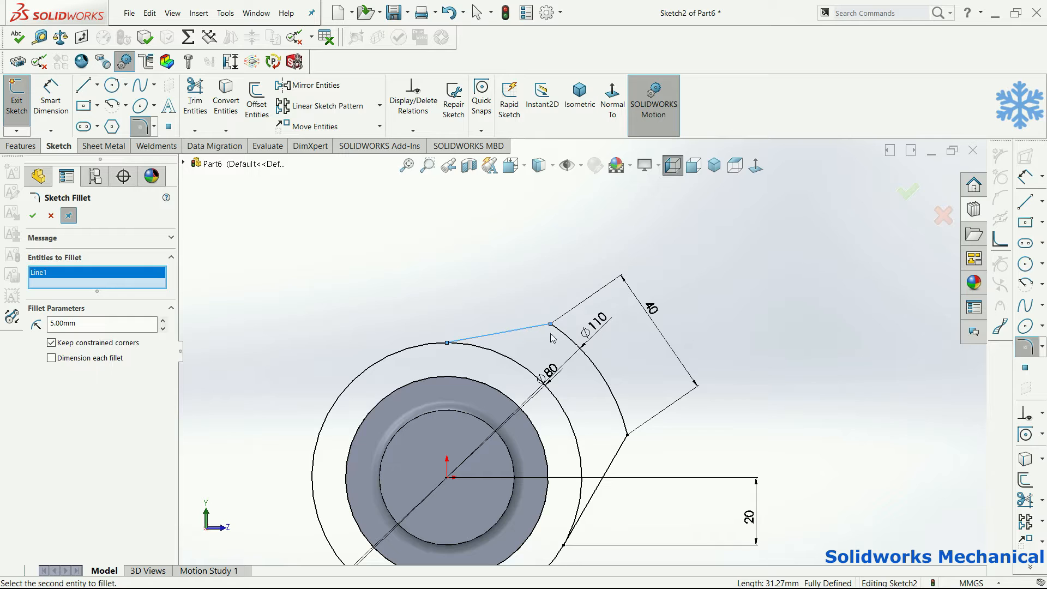
left_click(567, 341)
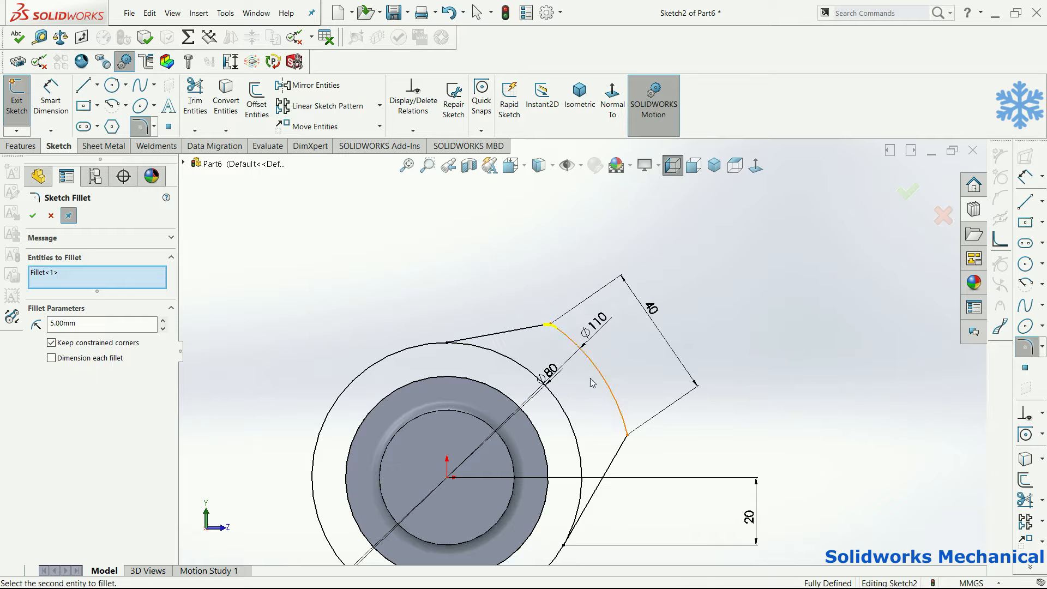
left_click(618, 451)
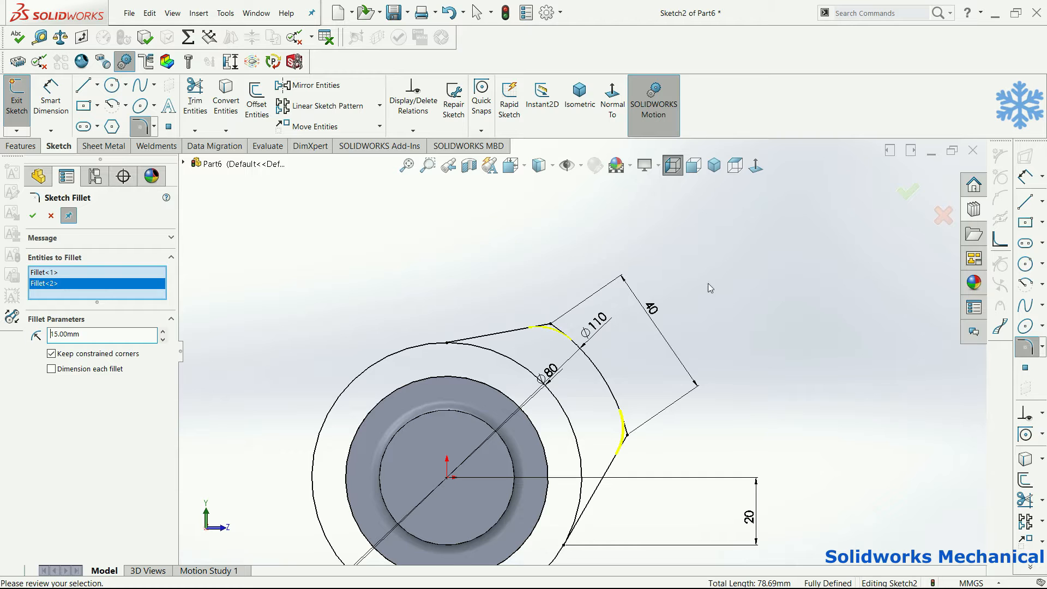
mouse_move(761, 338)
middle_mouse_down()
mouse_move(741, 338)
mouse_move(753, 266)
middle_mouse_up()
left_click(34, 215)
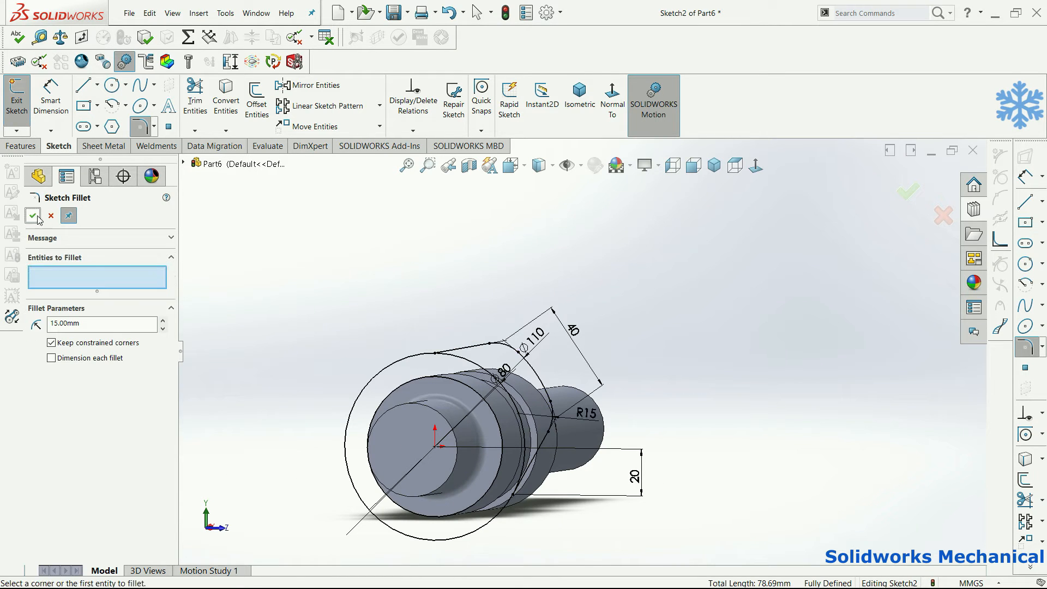
key("Escape")
Step: Extrude the sketch's ring and lobe regions as a boss, using Up To Surface with the neighbouring shoulder face along the shaft
mouse_move(505, 417)
middle_mouse_down()
mouse_move(591, 384)
mouse_move(599, 284)
mouse_move(613, 273)
middle_mouse_up()
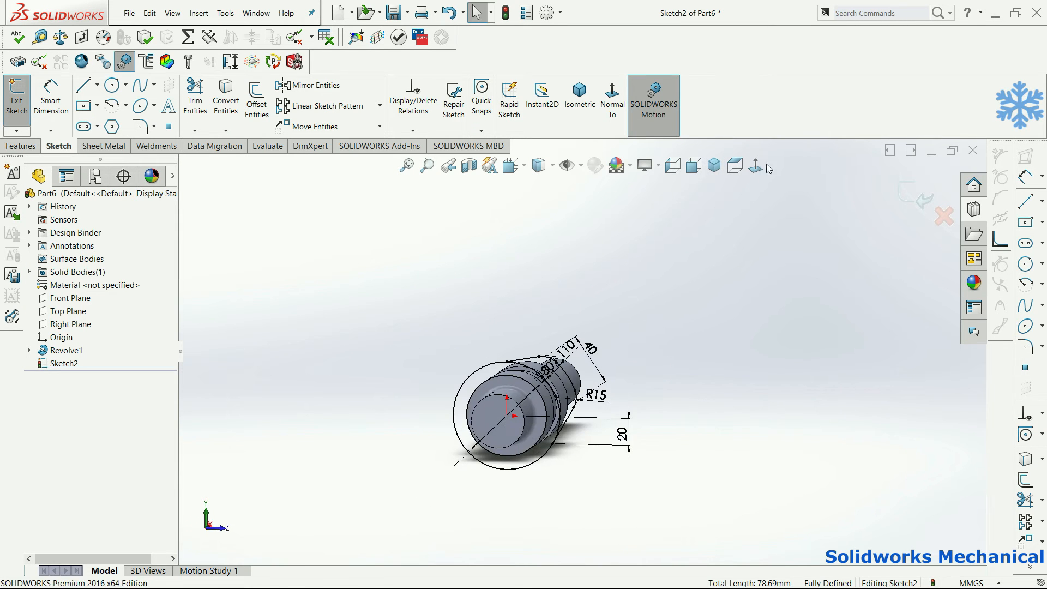
left_click(756, 166)
middle_click(732, 261)
middle_click(732, 261)
middle_click_drag(644, 257, 606, 266)
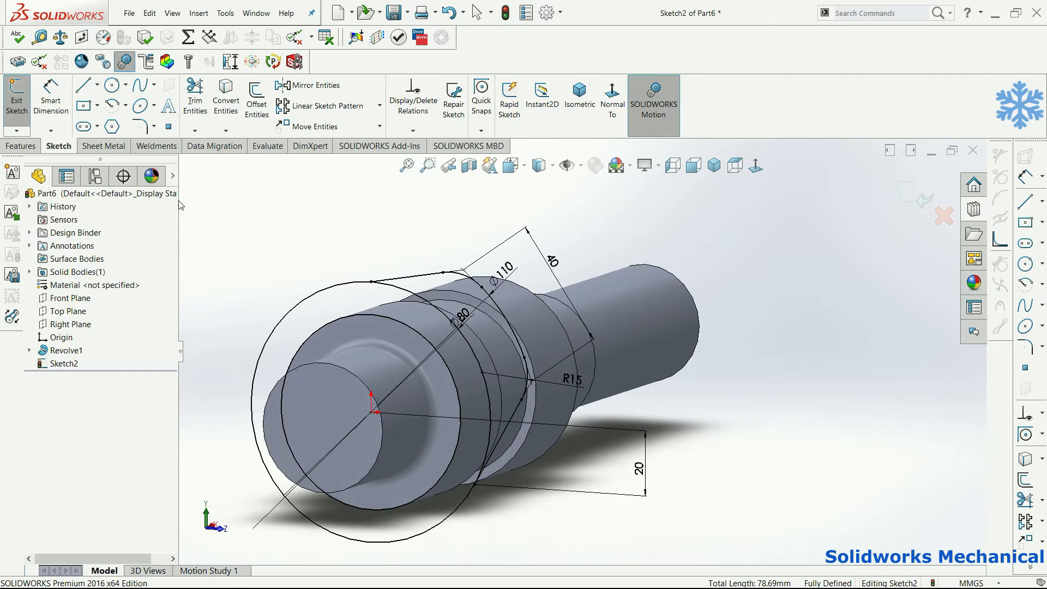
left_click(21, 146)
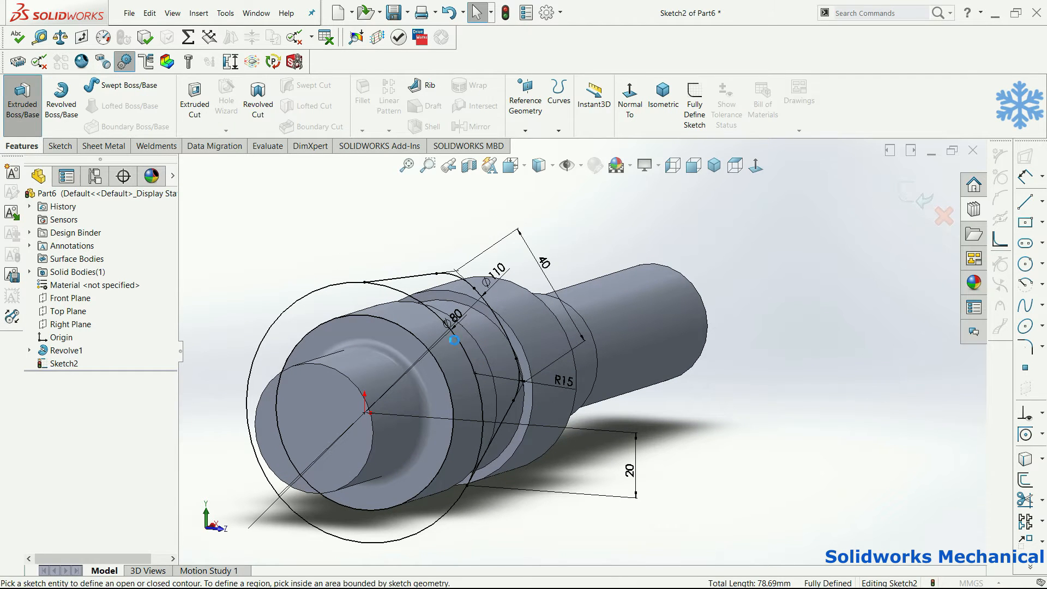
left_click(402, 306)
left_click(483, 315)
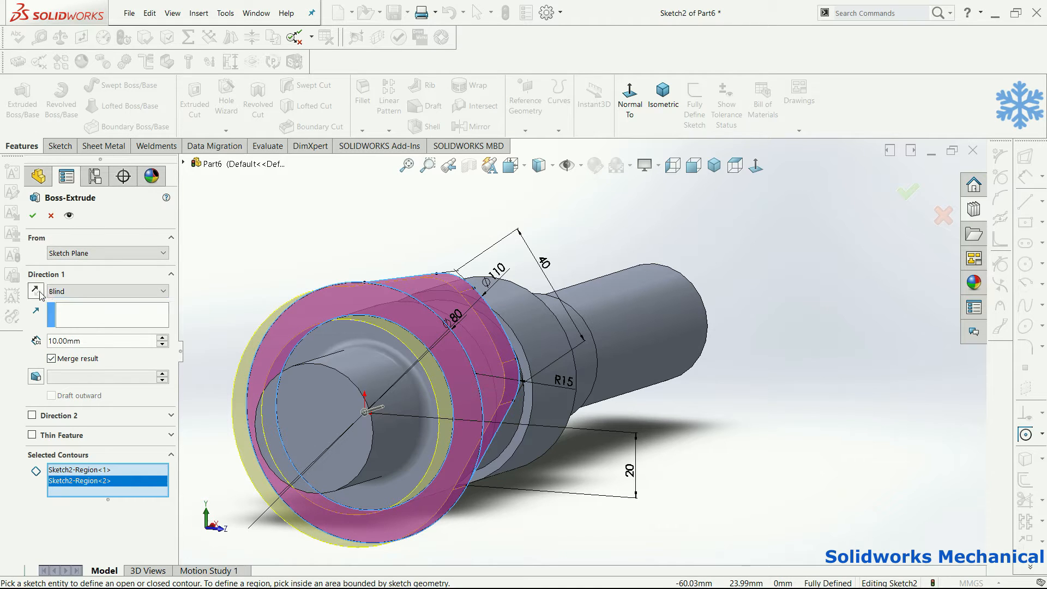
left_click(81, 291)
left_click(82, 331)
middle_click_drag(477, 340, 440, 292)
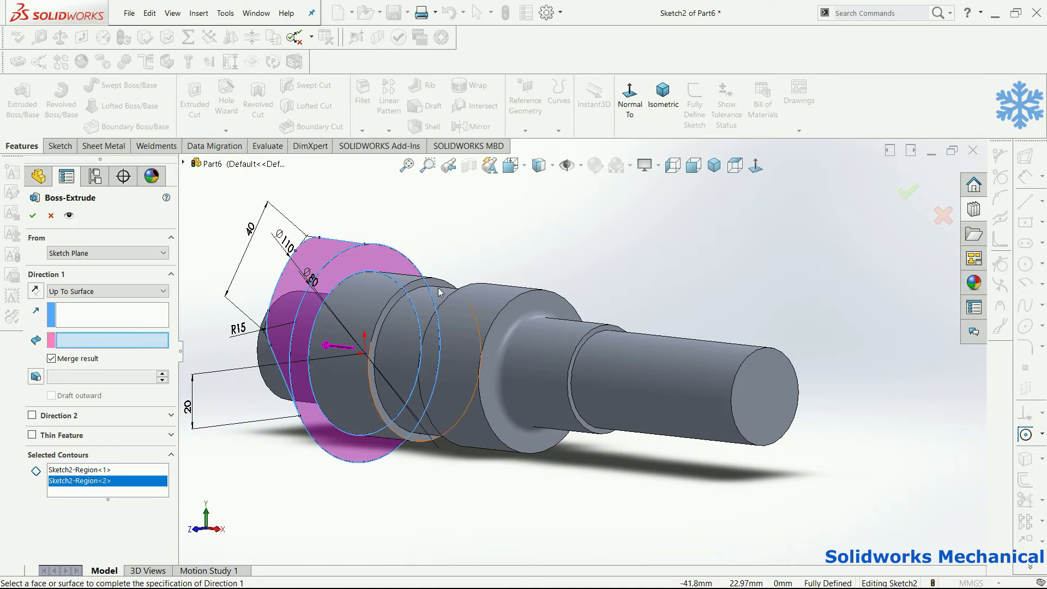
left_click(436, 288)
left_click(33, 215)
middle_click_drag(331, 332, 570, 409)
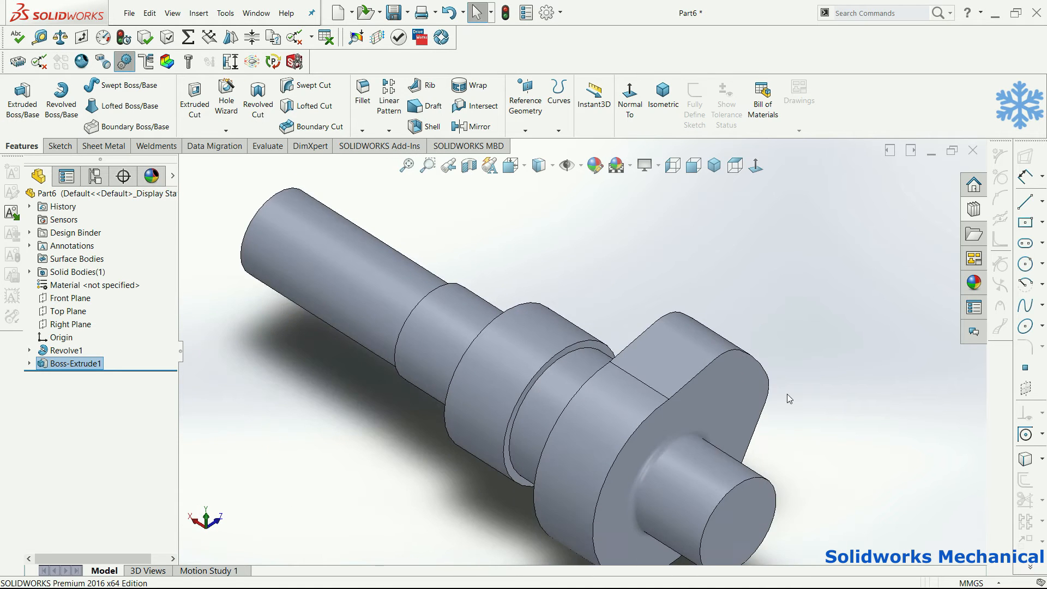
Step: Edit the boss's sketch and set the lobe arc's diameter to 100 mm
scroll(787, 394, "up", 4)
middle_click_drag(750, 379, 572, 310)
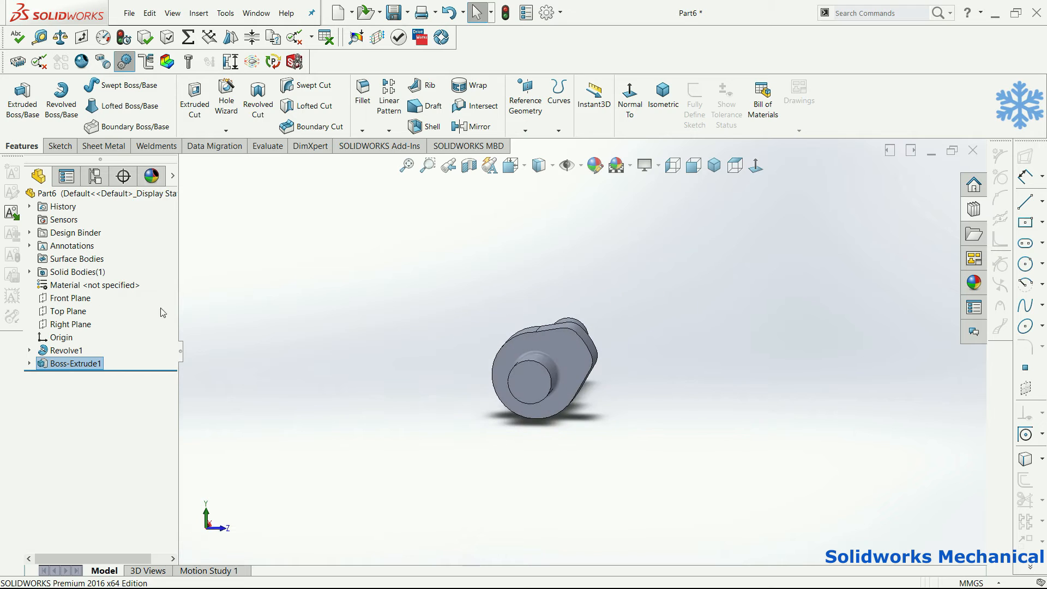
right_click(75, 361)
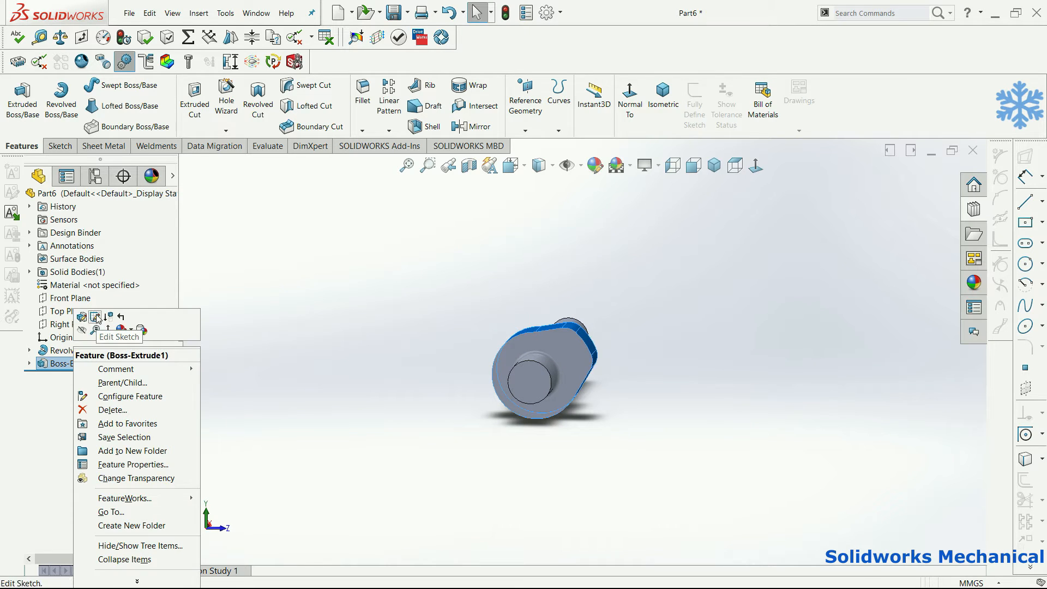
left_click(98, 329)
left_click(756, 166)
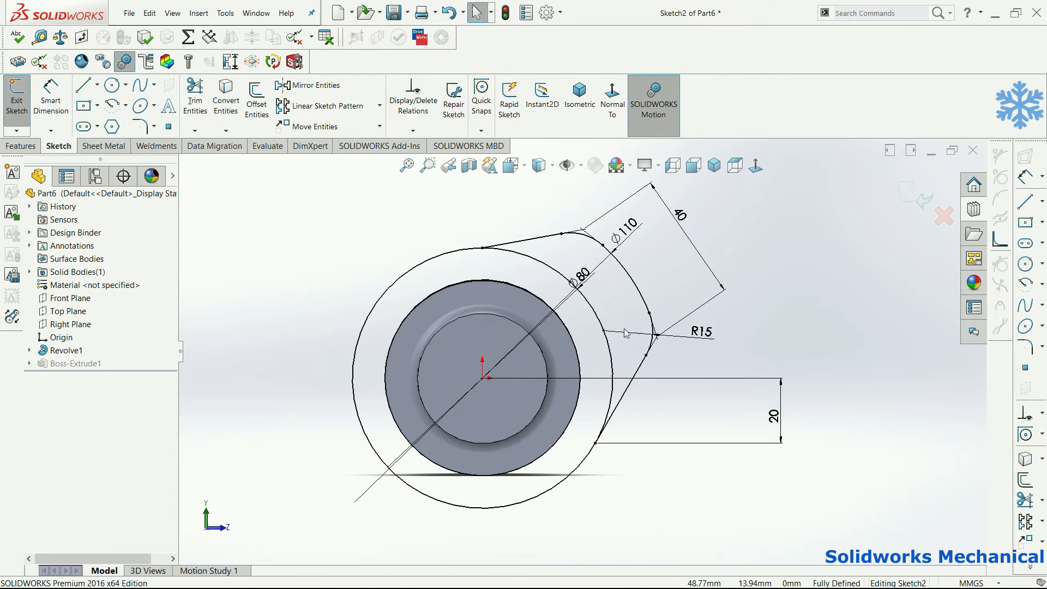
left_click(627, 236)
double_click(627, 236)
type("100")
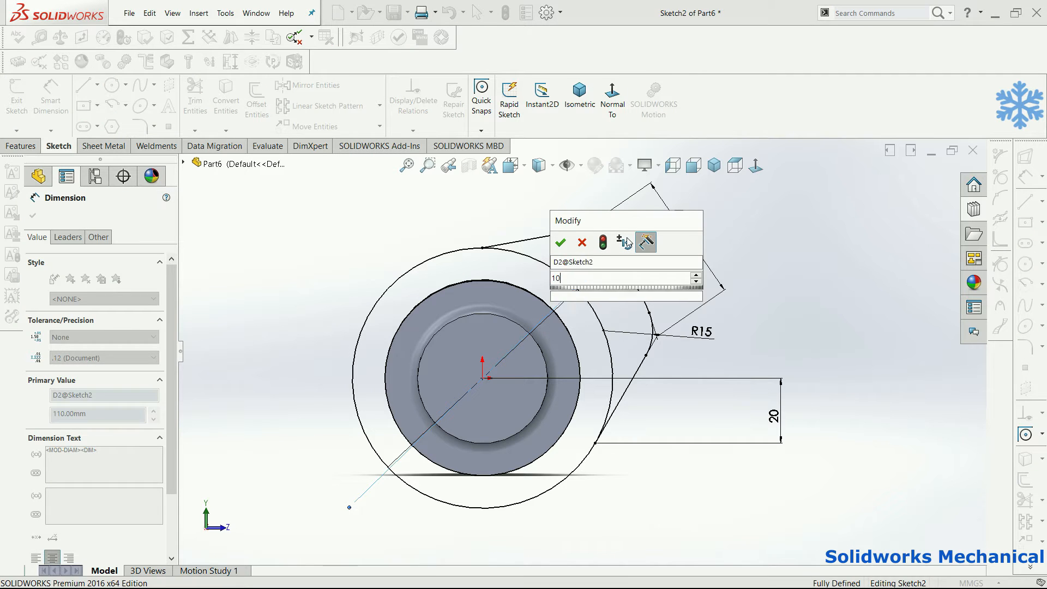
key("Return")
left_click(868, 205)
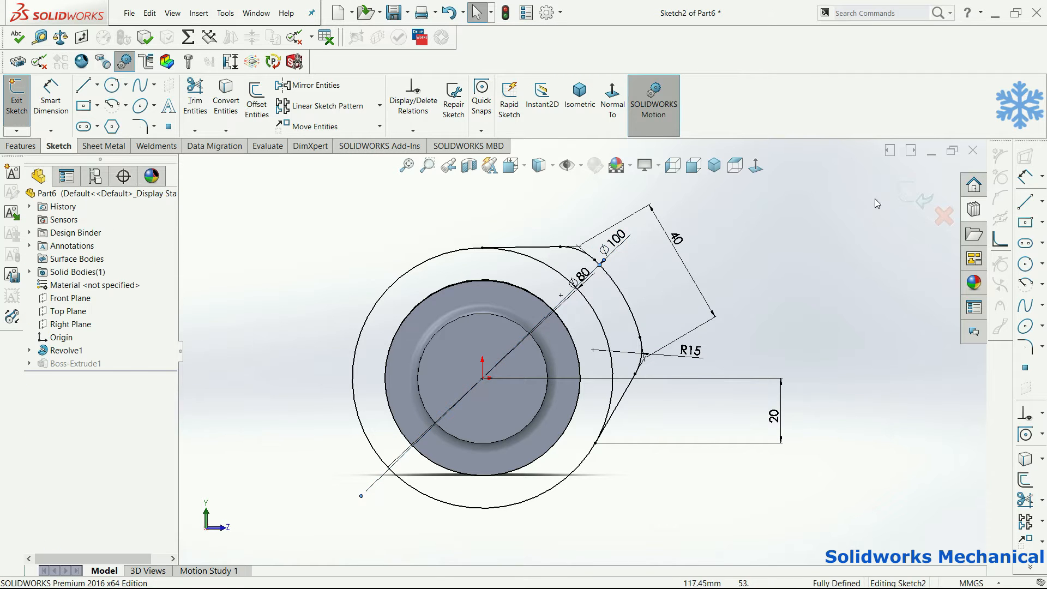
mouse_move(692, 303)
middle_mouse_down()
mouse_move(602, 365)
mouse_move(499, 400)
mouse_move(523, 338)
mouse_move(499, 311)
middle_mouse_up()
scroll(426, 274, "up", 3)
middle_click_drag(427, 274, 360, 332)
left_click(55, 365)
left_click(80, 344)
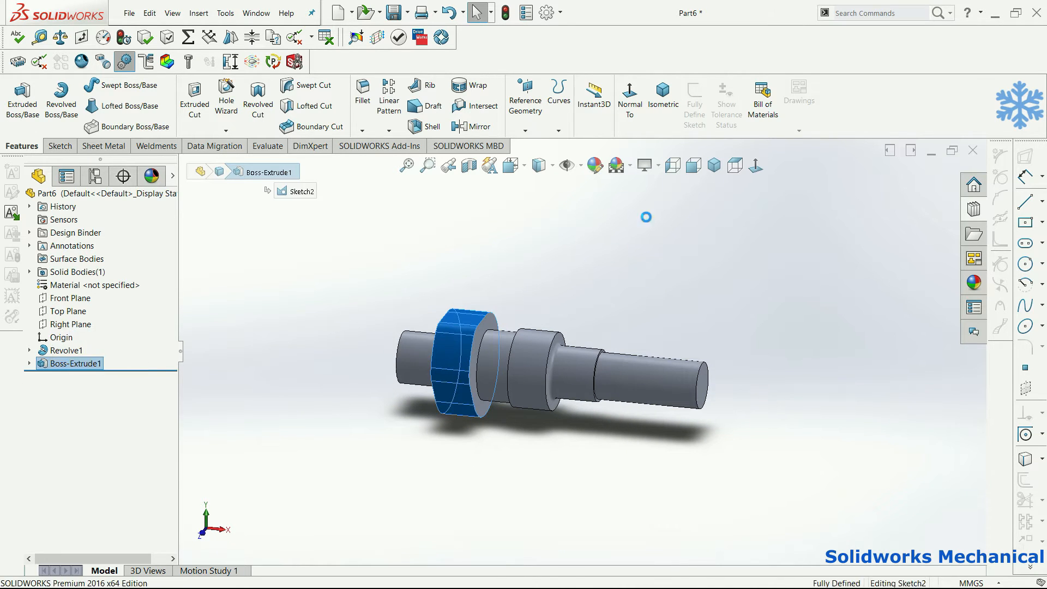
left_click(756, 165)
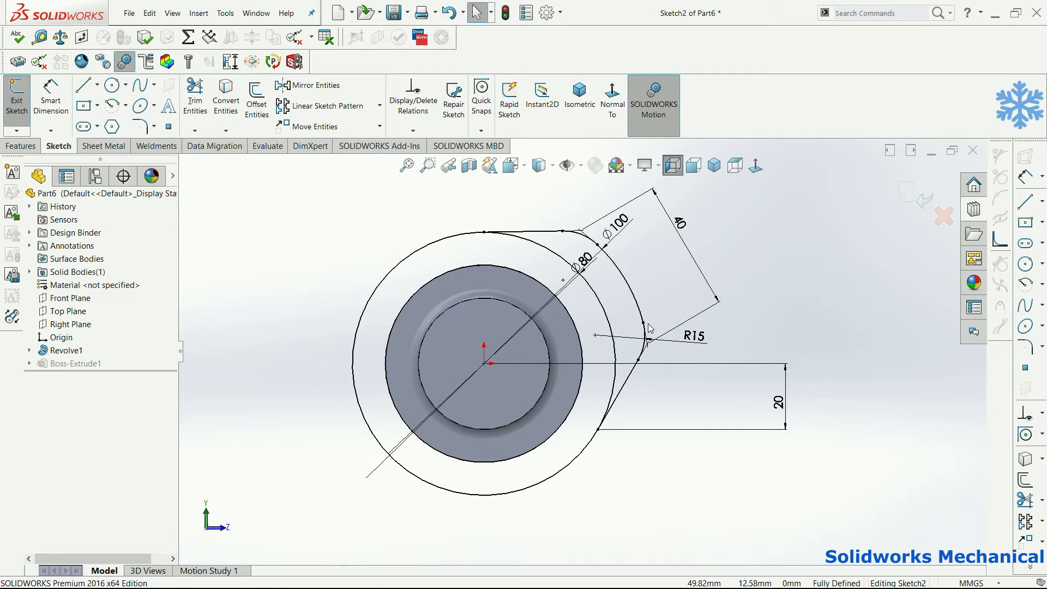
mouse_move(345, 212)
left_mouse_down()
mouse_move(744, 399)
mouse_move(774, 485)
left_mouse_up()
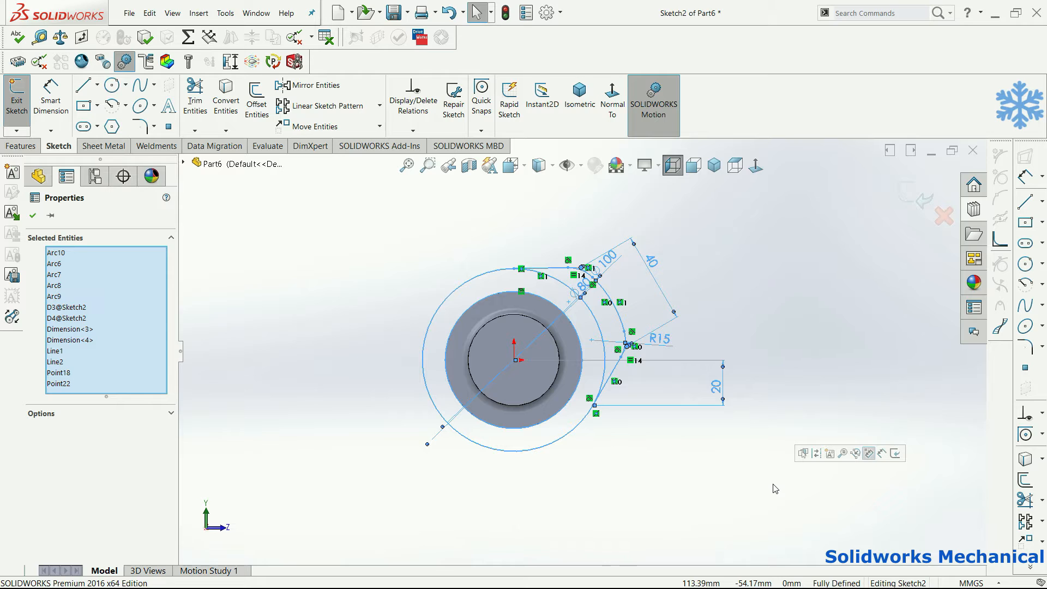
key("Escape")
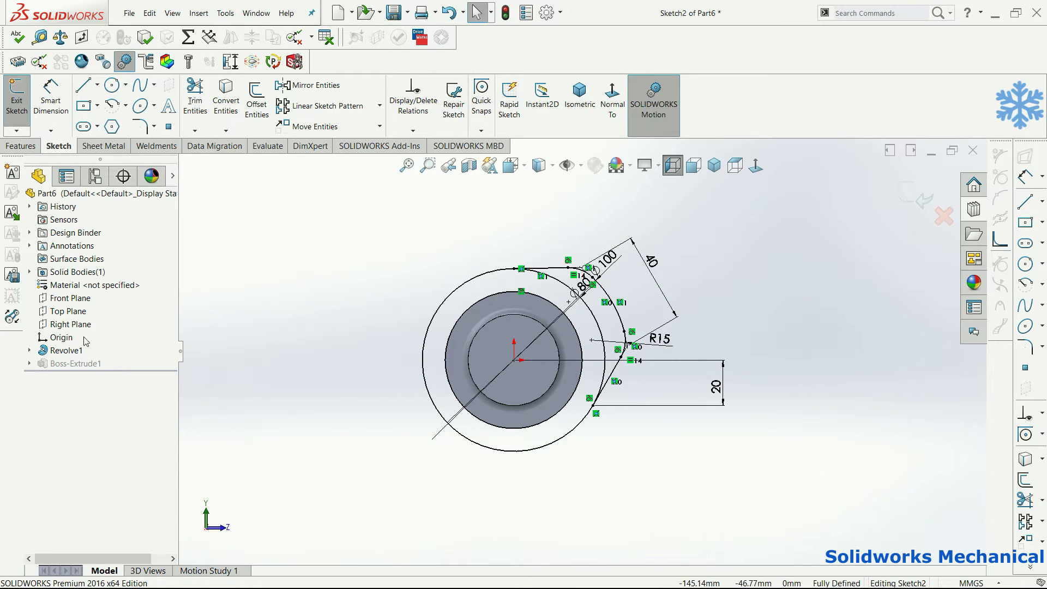
left_click(917, 194)
mouse_move(731, 327)
middle_mouse_down()
mouse_move(633, 318)
mouse_move(554, 352)
mouse_move(660, 379)
mouse_move(628, 359)
middle_mouse_up()
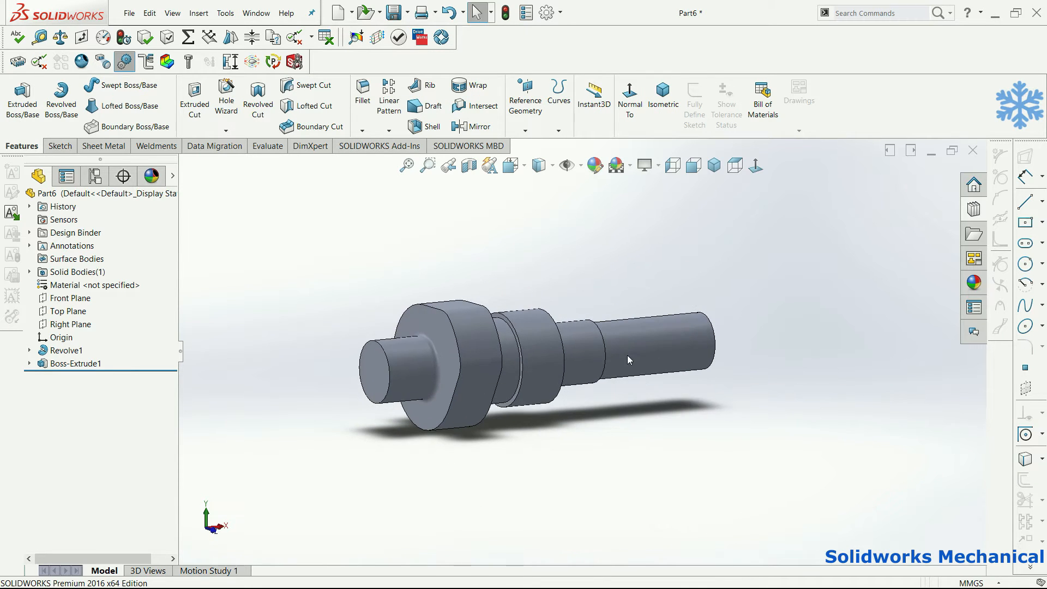
middle_click_drag(546, 338, 463, 334)
Step: Edit the lobe boss's sketch, make a block from its entire profile, and rebuild the part
left_click(52, 363)
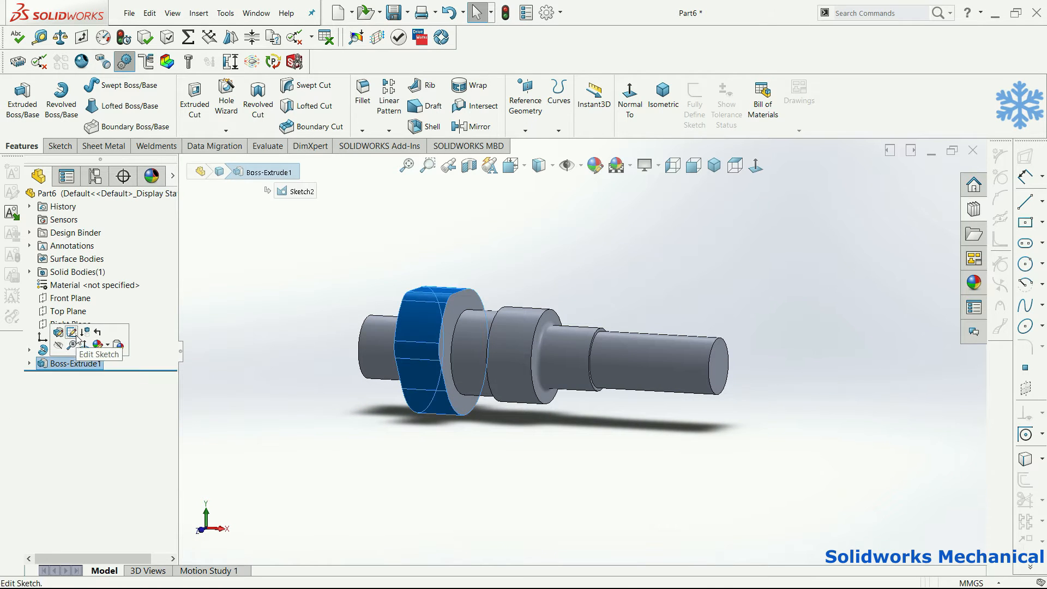
left_click(79, 340)
left_click(762, 171)
left_click_drag(389, 276, 838, 489)
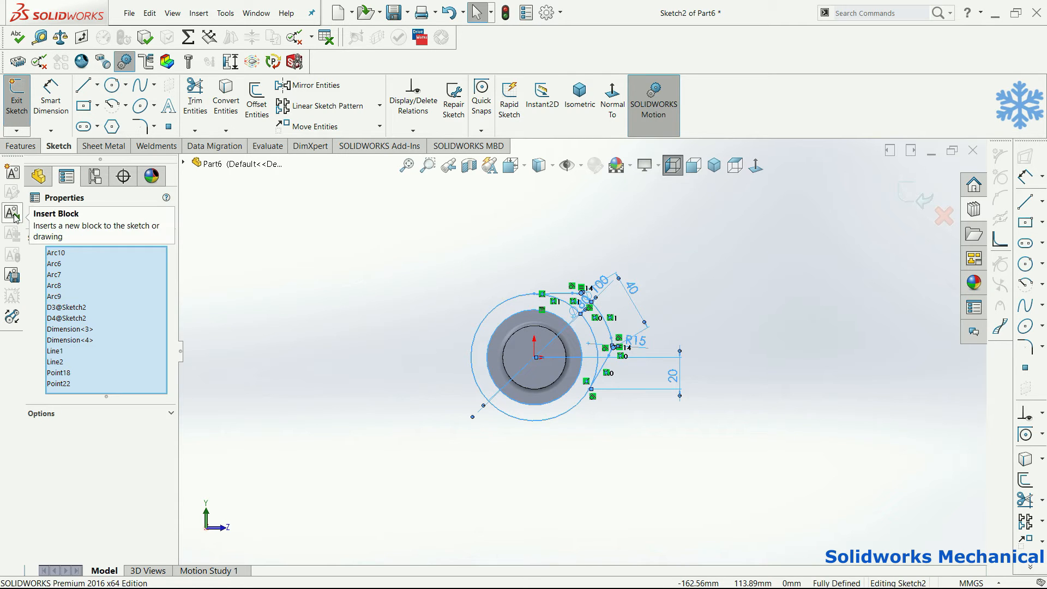
left_click(12, 275)
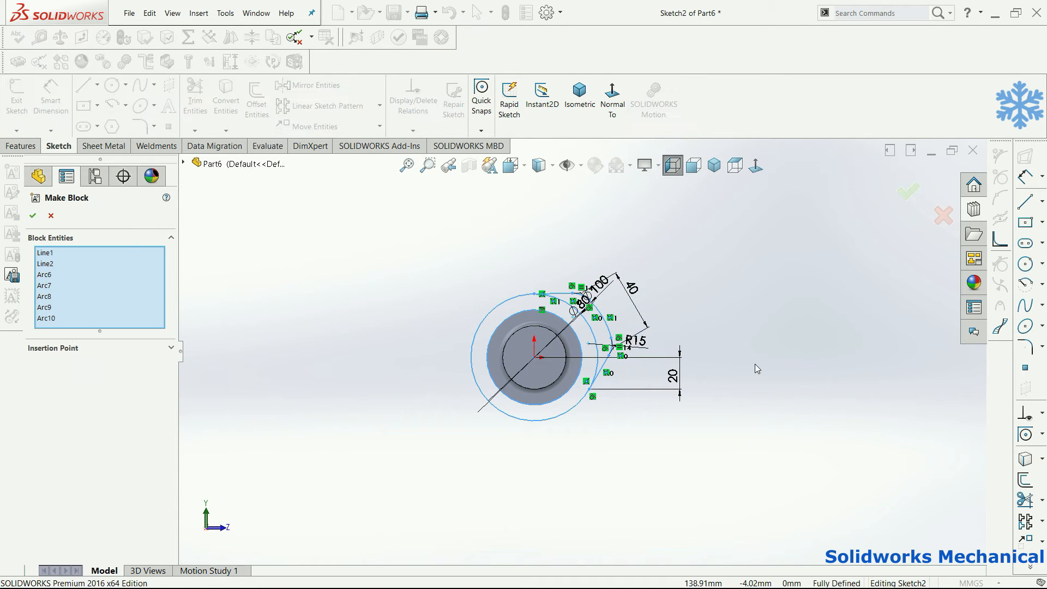
left_click(34, 216)
scroll(731, 237, "up", 3)
middle_click_drag(707, 273, 676, 272)
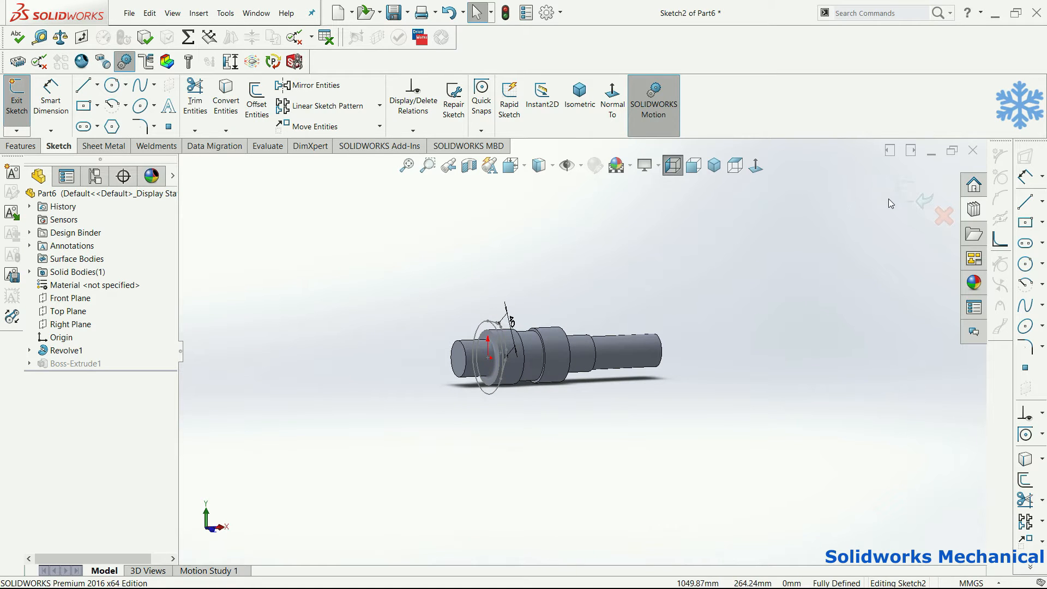
key("ctrl+b")
Step: Start an extruded boss sketch on the end face of the second collar and insert Block1 beside the shaft
middle_click_drag(614, 332, 634, 349)
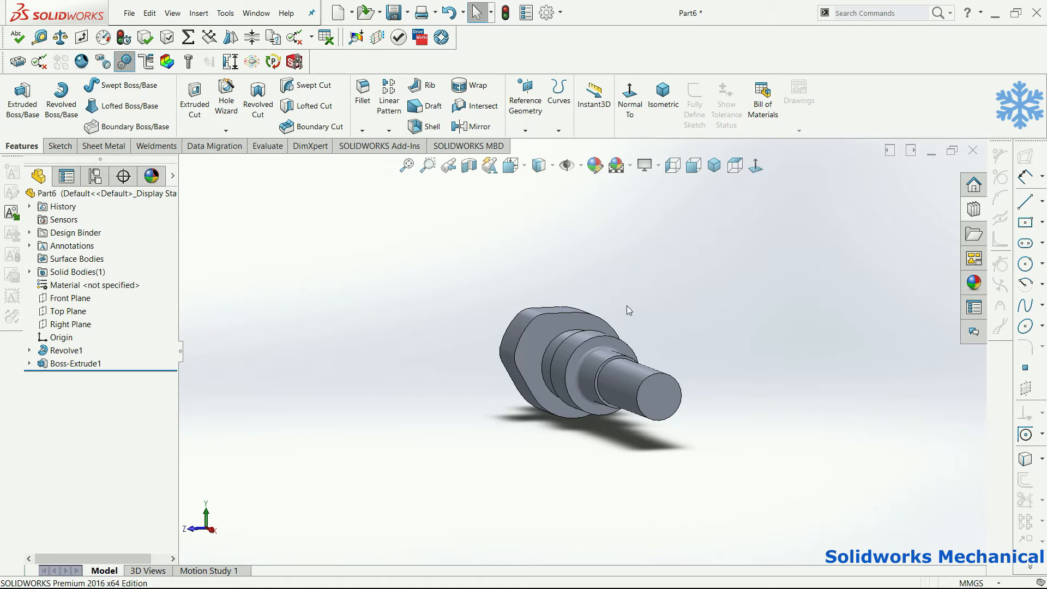
left_click(22, 113)
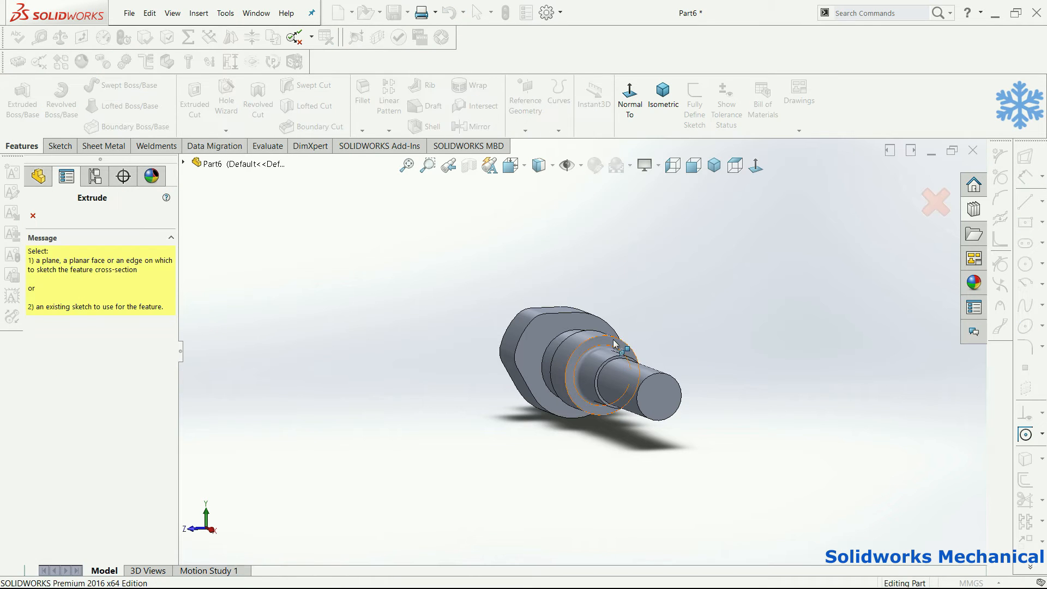
left_click(636, 366)
left_click(755, 165)
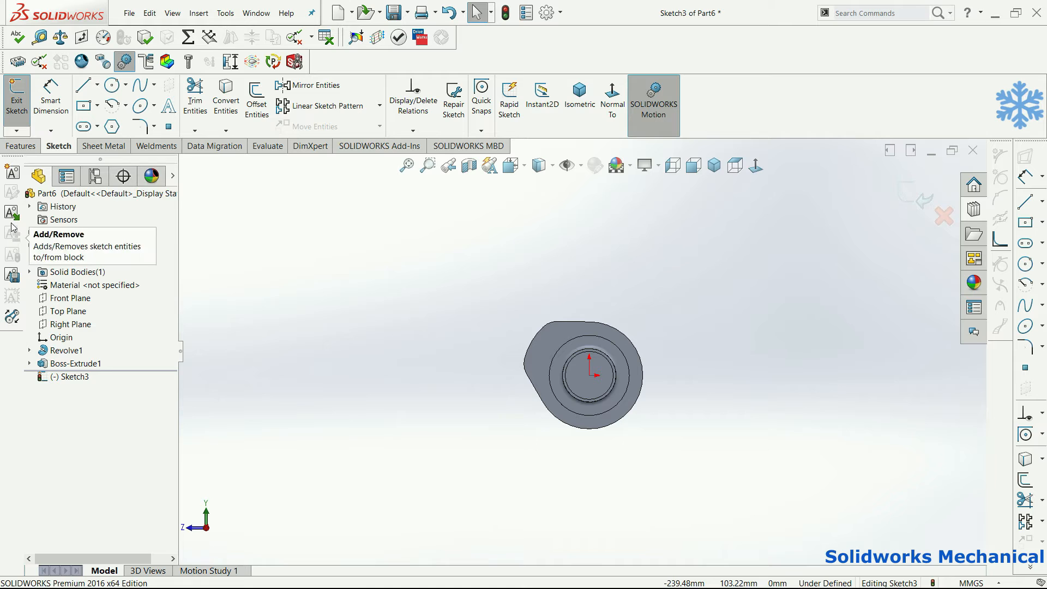
left_click(12, 213)
scroll(580, 374, "down", 4)
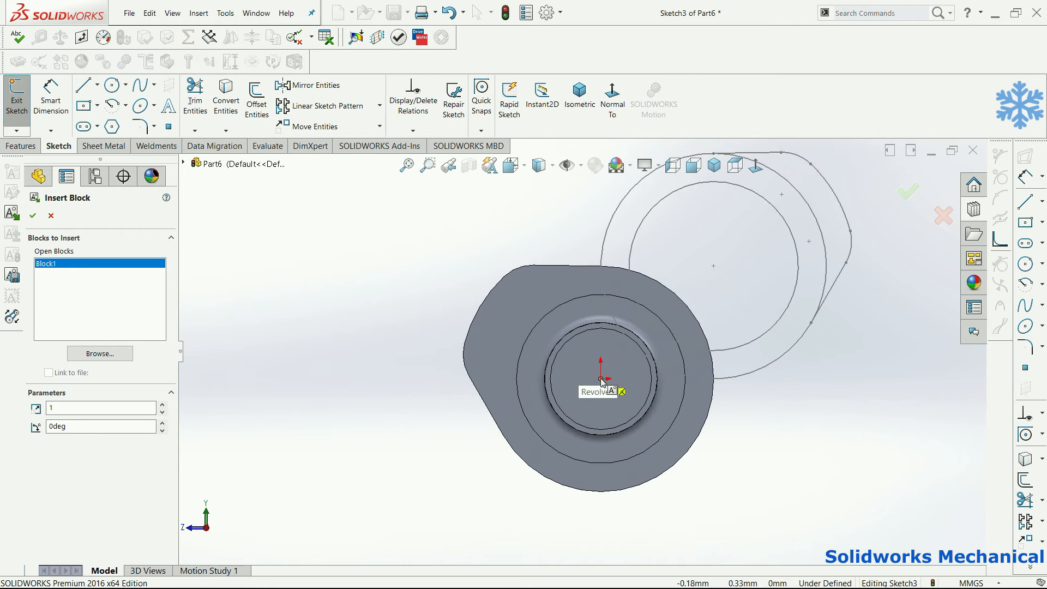
left_click(753, 476)
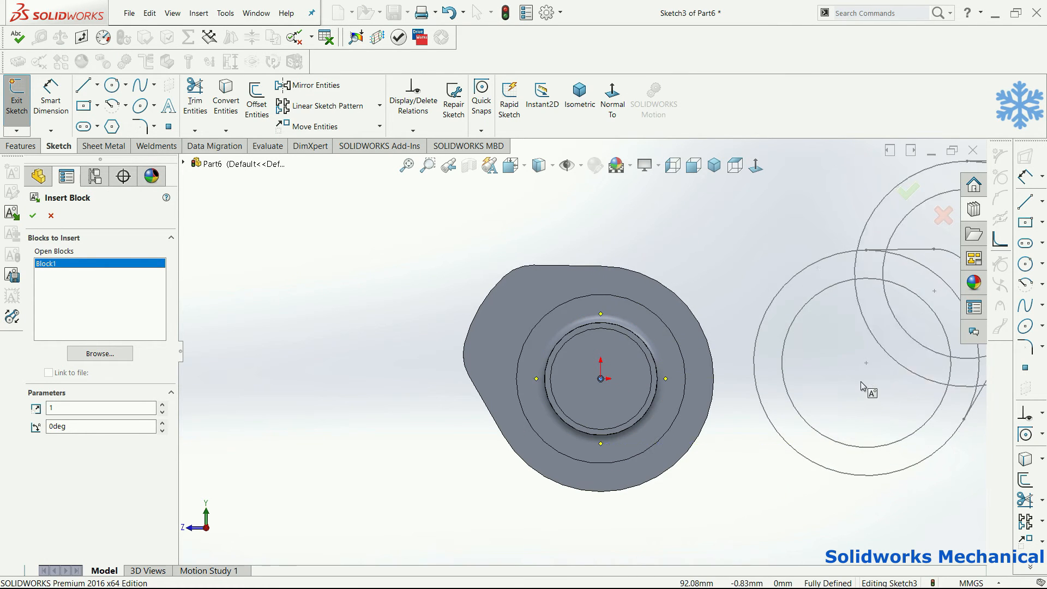
scroll(850, 390, "up", 3)
key("Escape")
Step: Make the block's centre coincident with the origin and rotate the block so its lobe points away from the first lobe
left_click(745, 359)
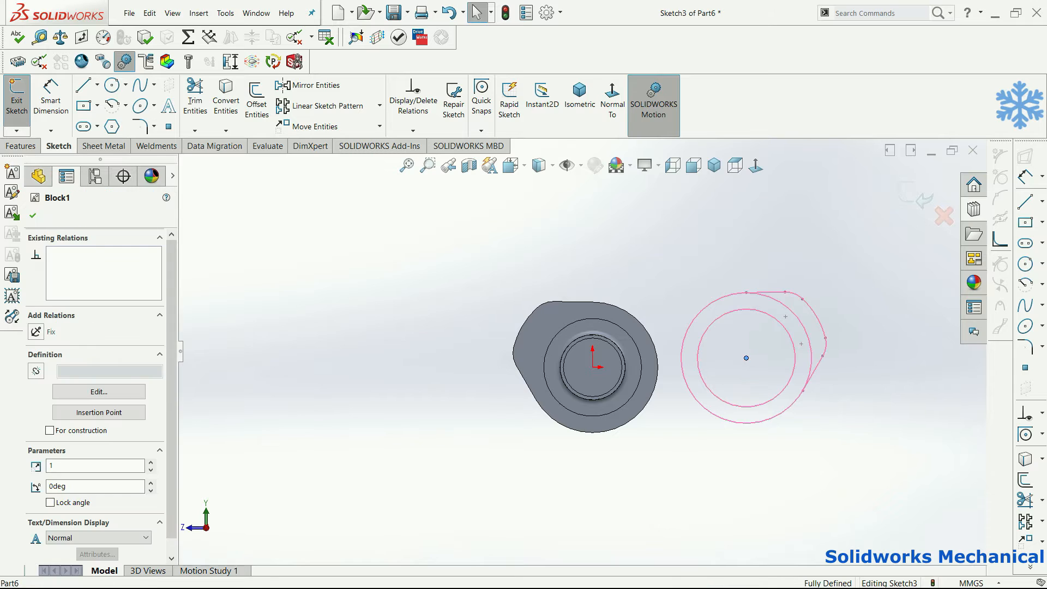
left_click(593, 368, "ctrl")
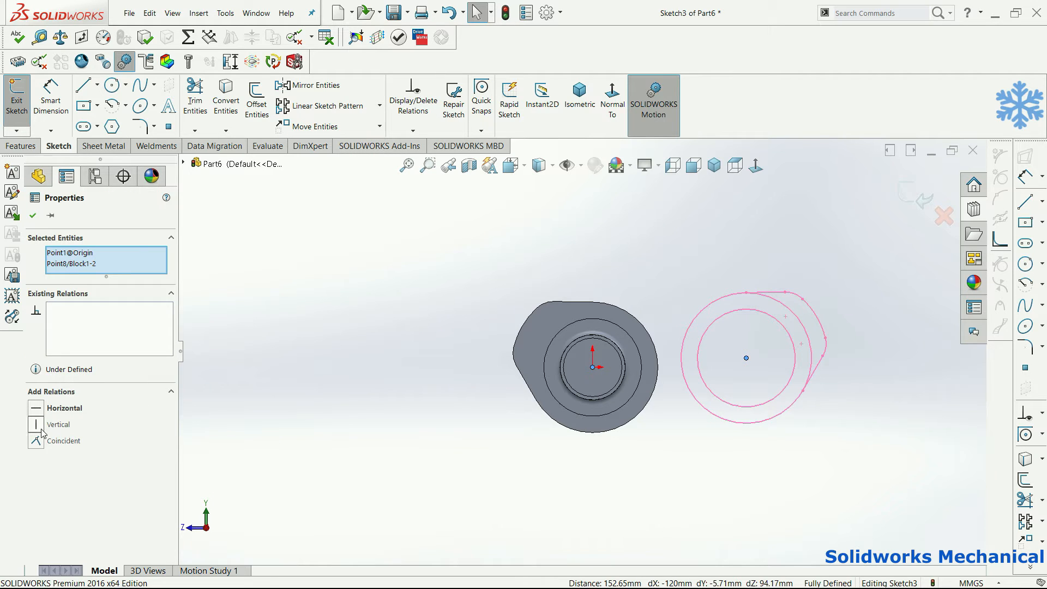
left_click(50, 442)
key("Escape")
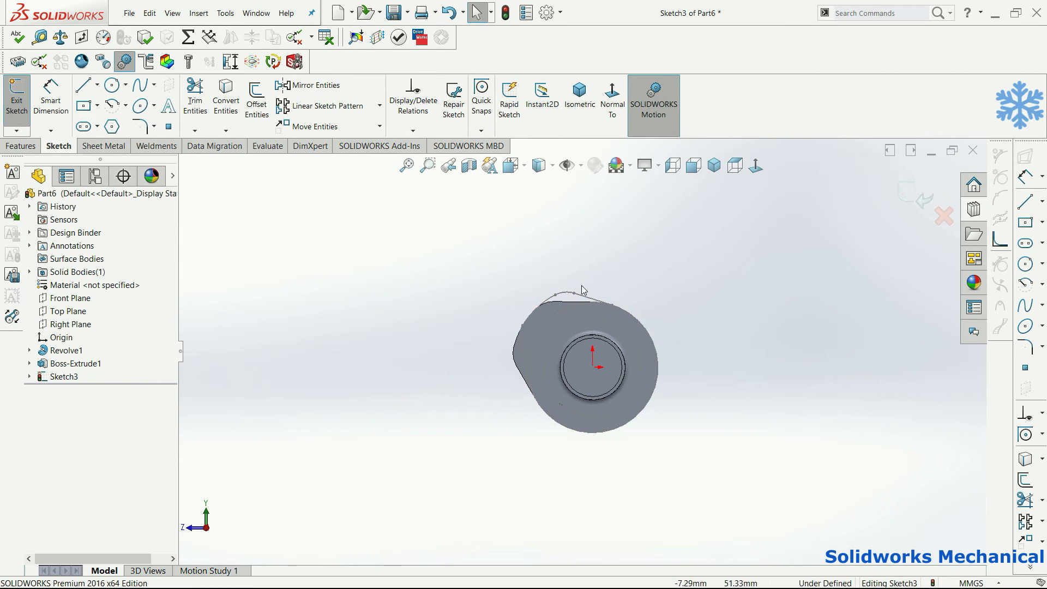
left_click(565, 294)
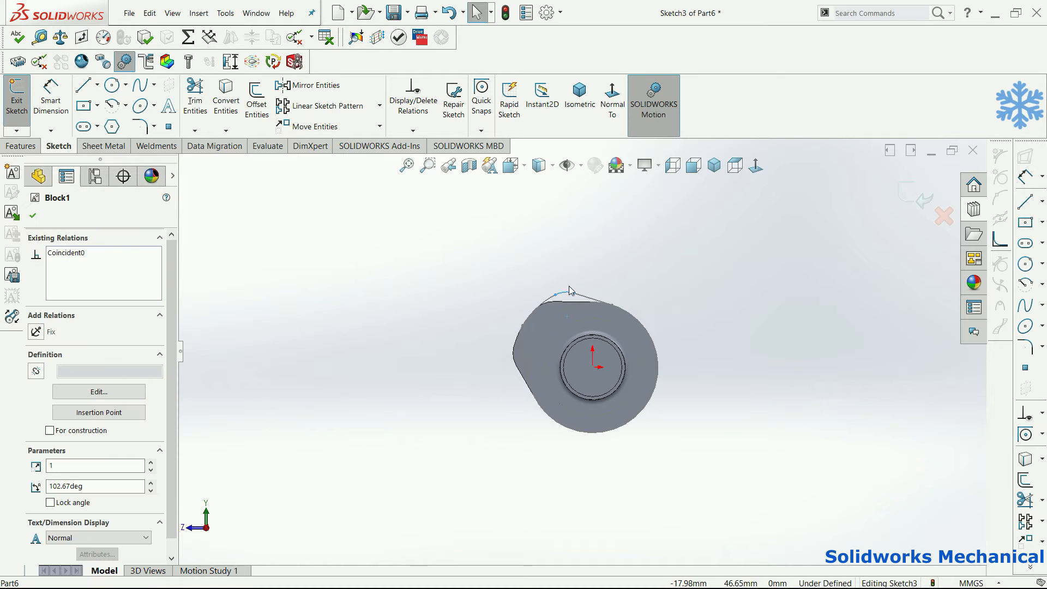
left_click(715, 358)
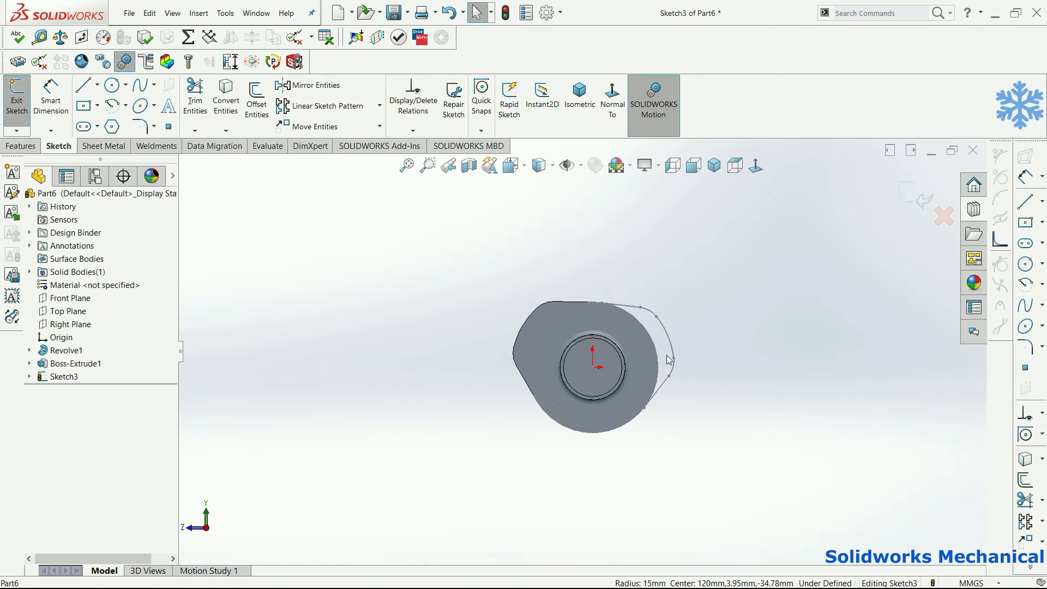
Step: Draw a centerline from the origin to the midpoint of the block's lobe arc
scroll(676, 339, "down", 5)
left_click(97, 86)
left_click(105, 111)
mouse_move(588, 379)
left_mouse_down()
mouse_move(573, 341)
mouse_move(669, 329)
left_mouse_up()
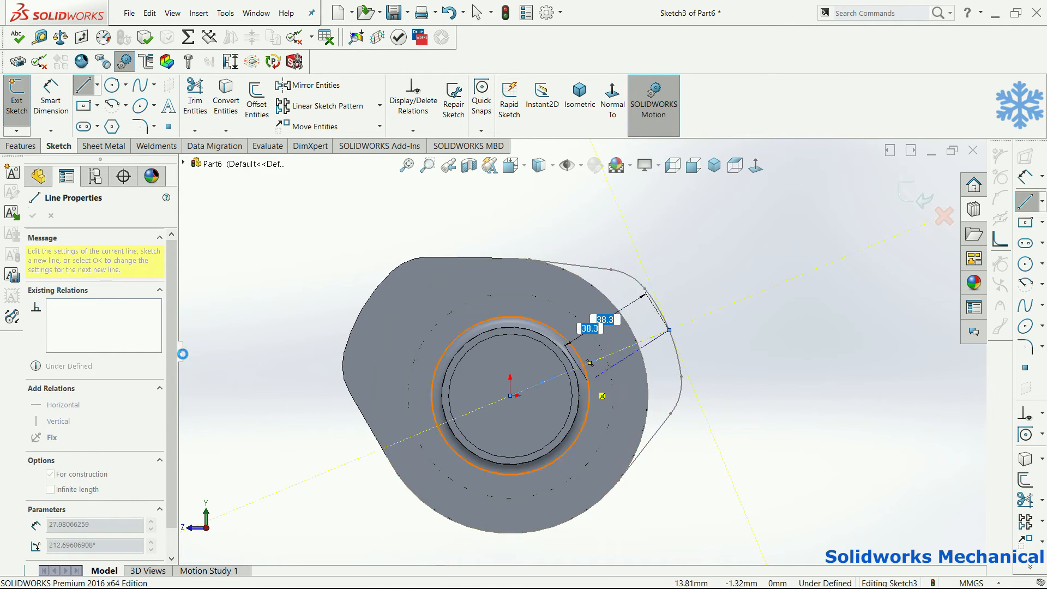
Step: Draw a vertical line about 52 mm long upward from the origin
left_click(83, 85)
left_click(83, 86)
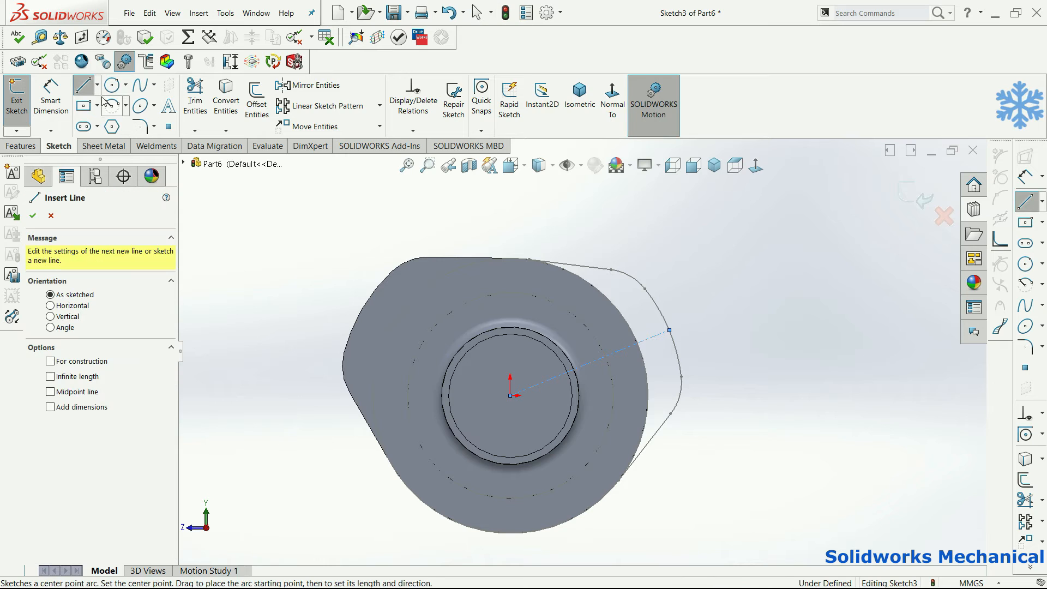
left_click(510, 395)
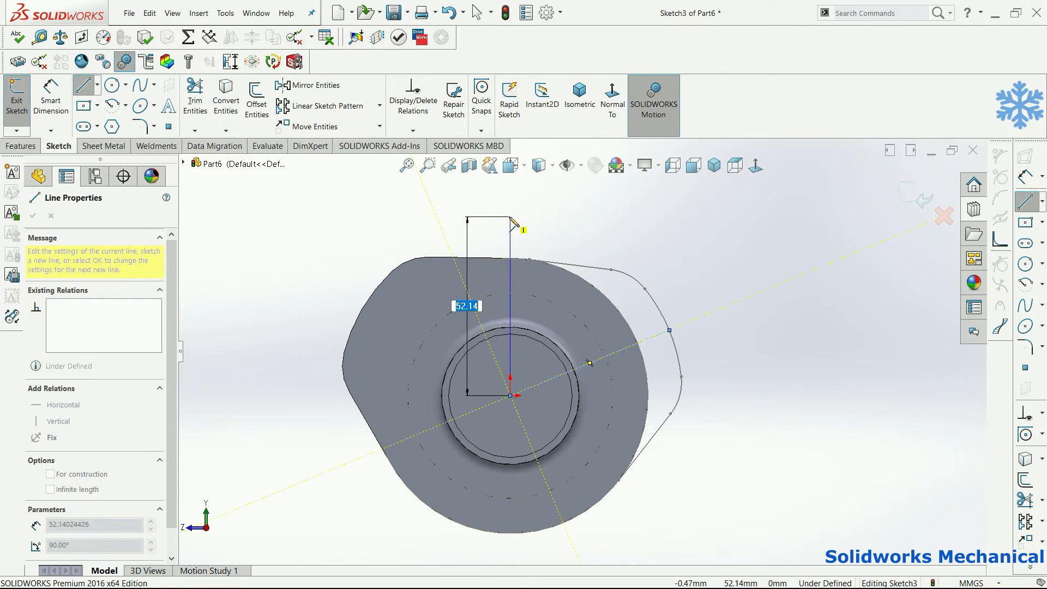
left_click(509, 217)
left_click(644, 217)
left_click(645, 395)
left_click(510, 395)
key("Escape")
Step: Dimension the angle between the vertical line and the lobe centerline as 50°
left_click(51, 101)
left_click(644, 349)
left_click(646, 340)
left_click(626, 243)
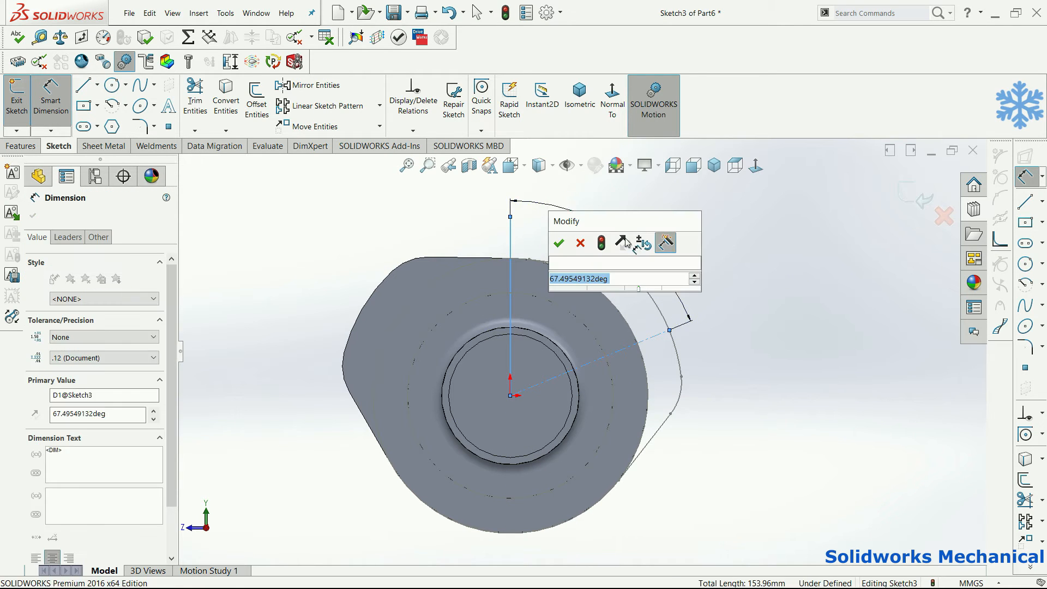
key("BackSpace")
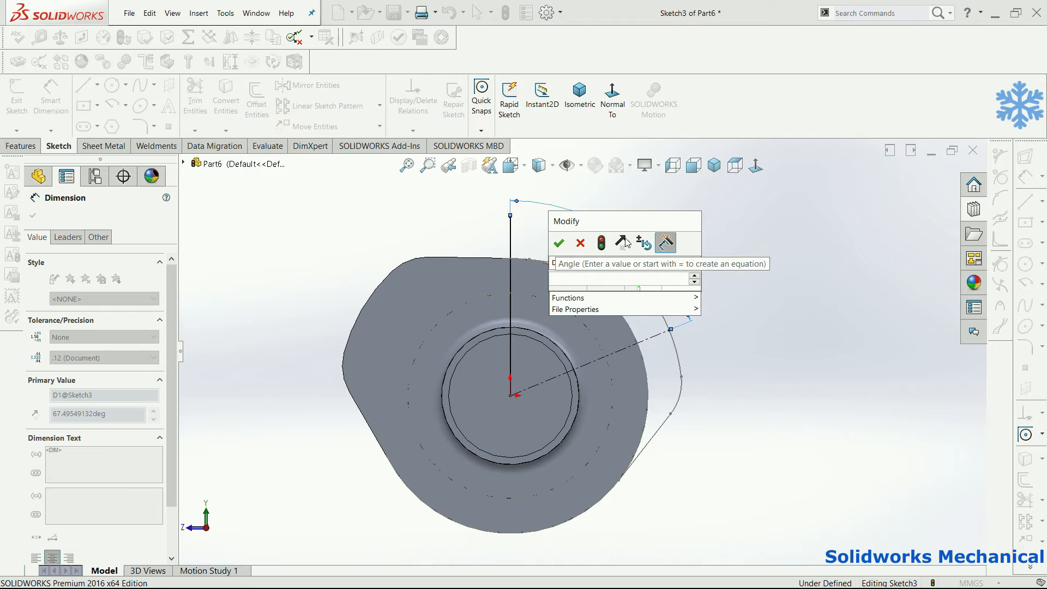
type("50")
key("Return")
key("Escape")
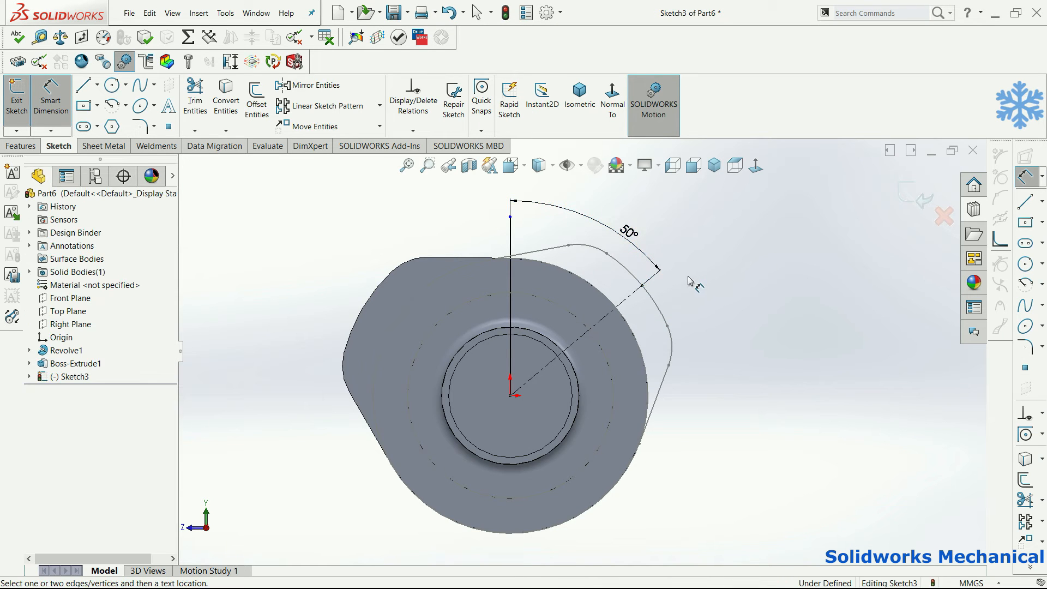
key("ctrl+7")
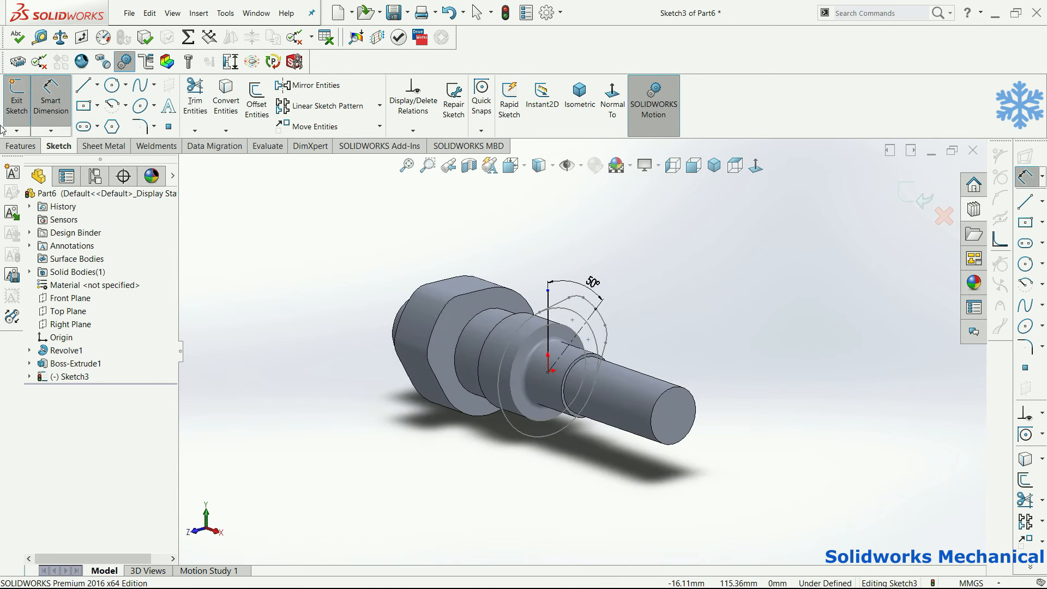
left_click(21, 145)
left_click(22, 107)
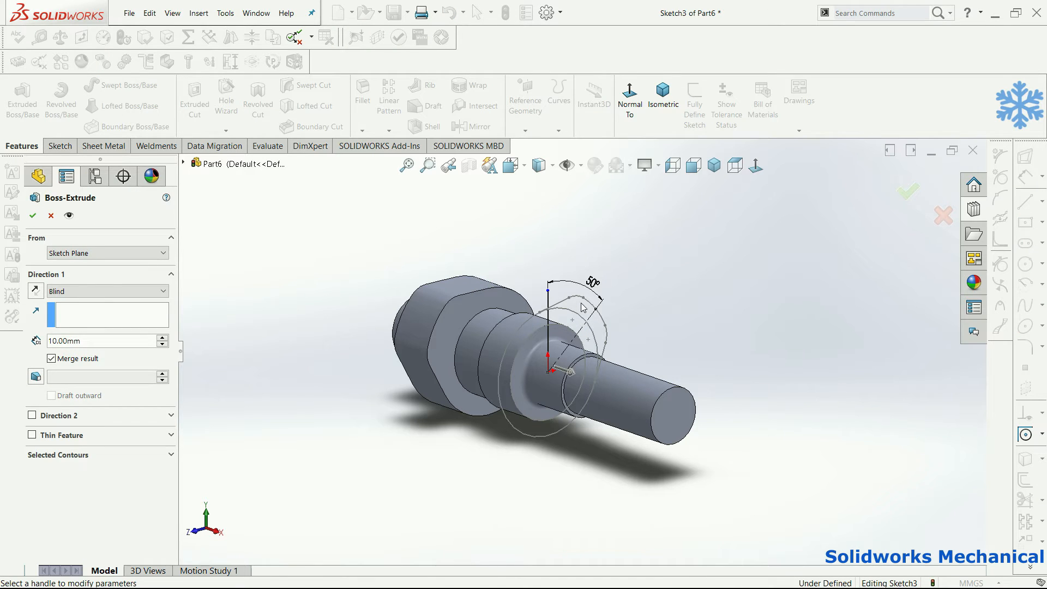
key("Escape")
Step: Delete the solid vertical line and draw a vertical centerline upward from the origin in its place
left_click(549, 307)
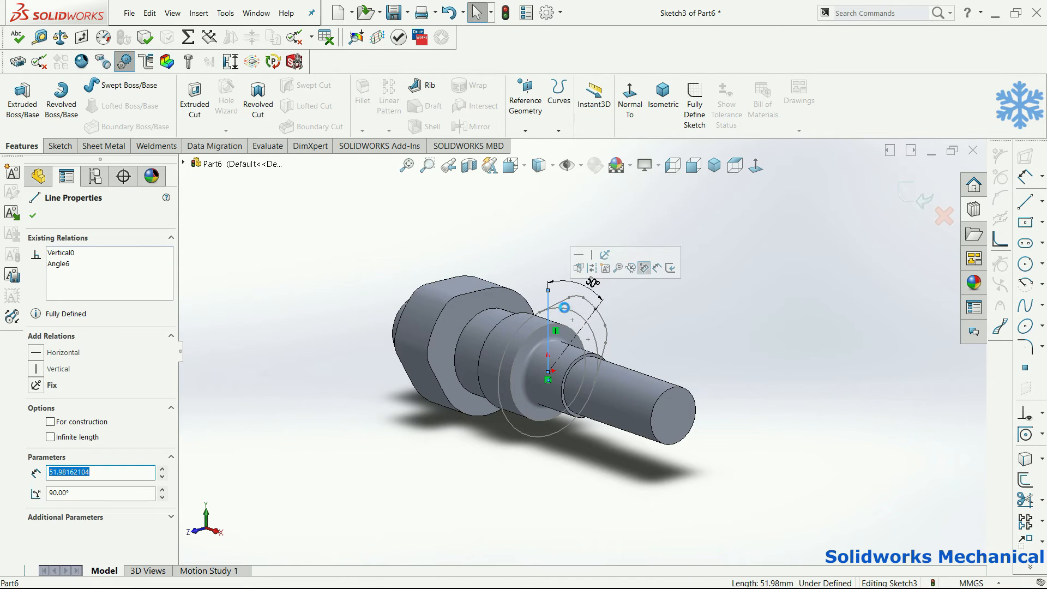
key("Escape")
left_click(755, 165)
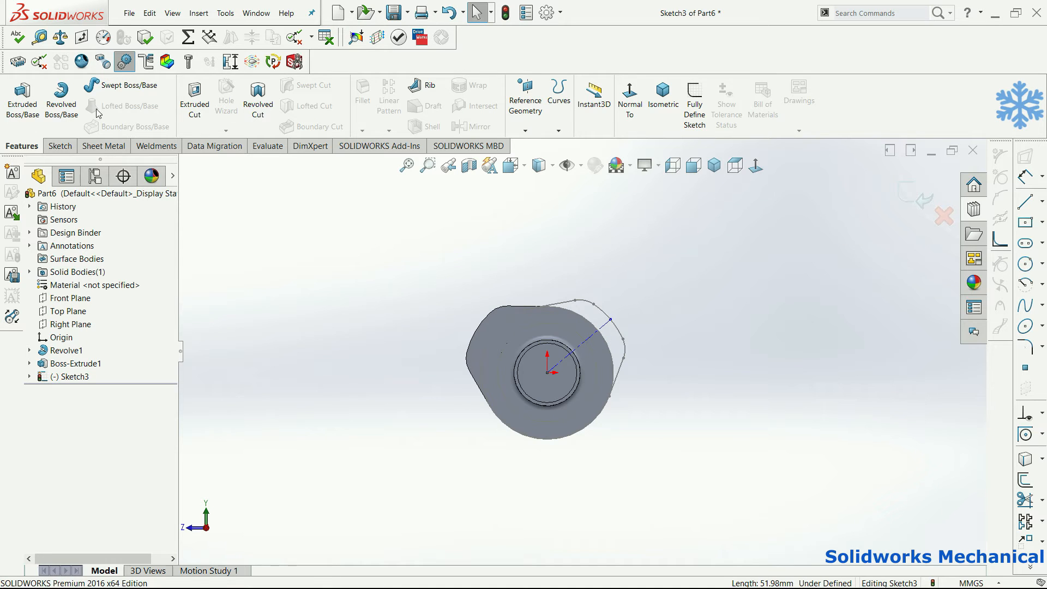
left_click(60, 145)
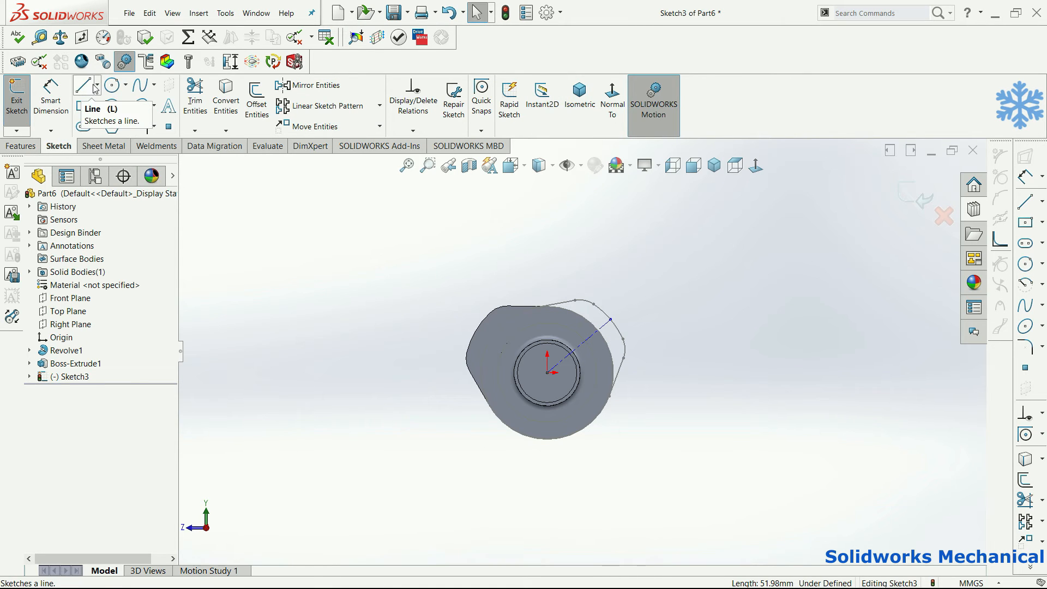
left_click(93, 87)
left_click(99, 104)
left_click(97, 85)
left_click(109, 115)
scroll(509, 323, "down", 2)
left_click_drag(565, 396, 564, 251)
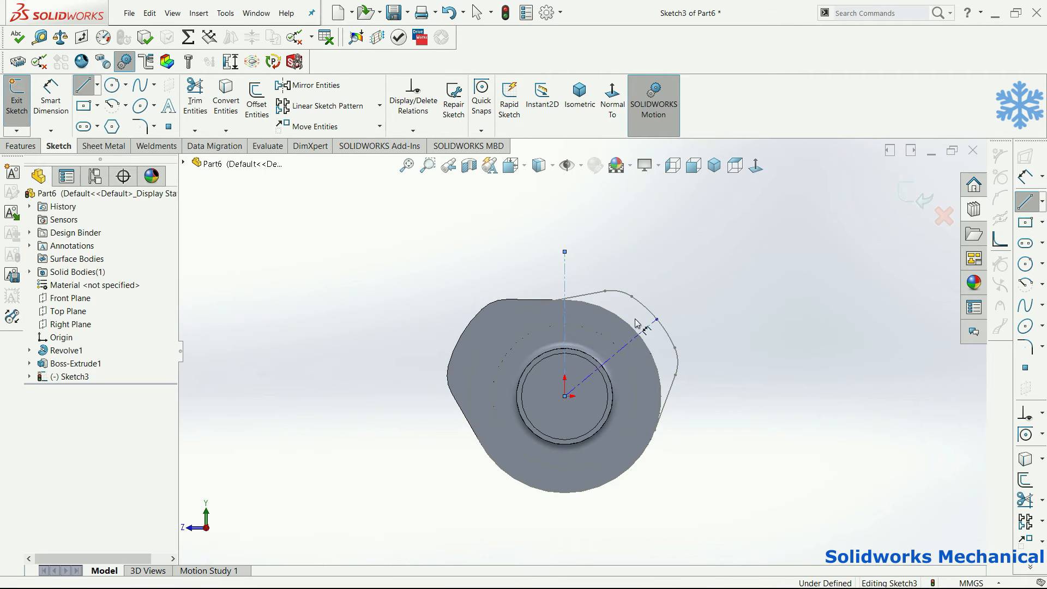
Step: Dimension the angle between the lobe centerline and the vertical centerline, and exit the sketch
left_click(633, 339)
left_click(564, 275)
left_click(615, 231)
key("Return")
middle_click_drag(557, 257, 605, 288)
left_click(923, 200)
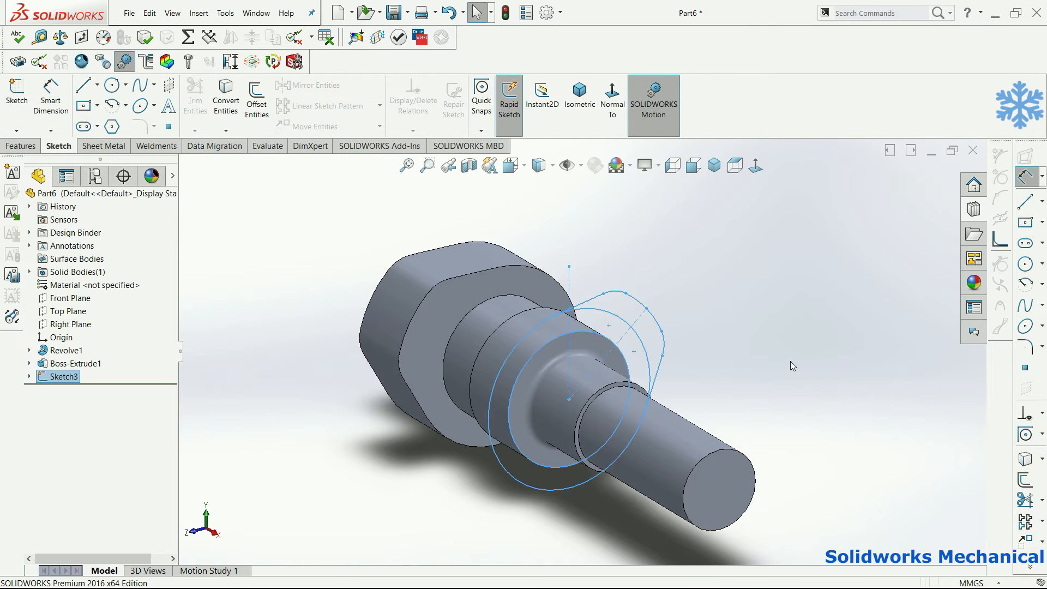
Step: Extrude the angled lobe region and the ring region of the second lobe sketch 35 mm in the reversed direction, toward the first lobe
left_click(75, 376)
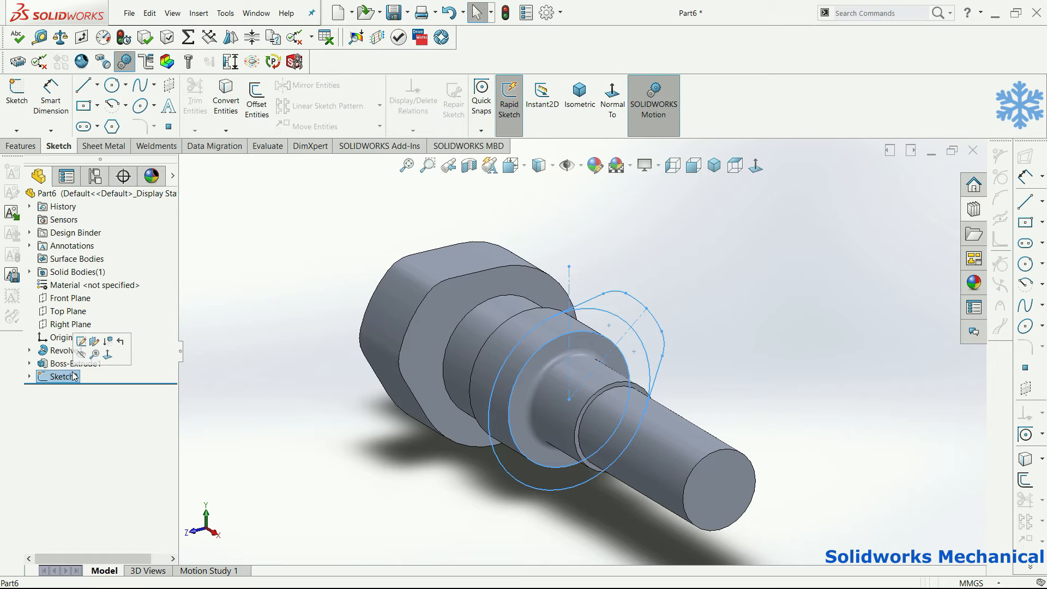
left_click(23, 145)
left_click(21, 101)
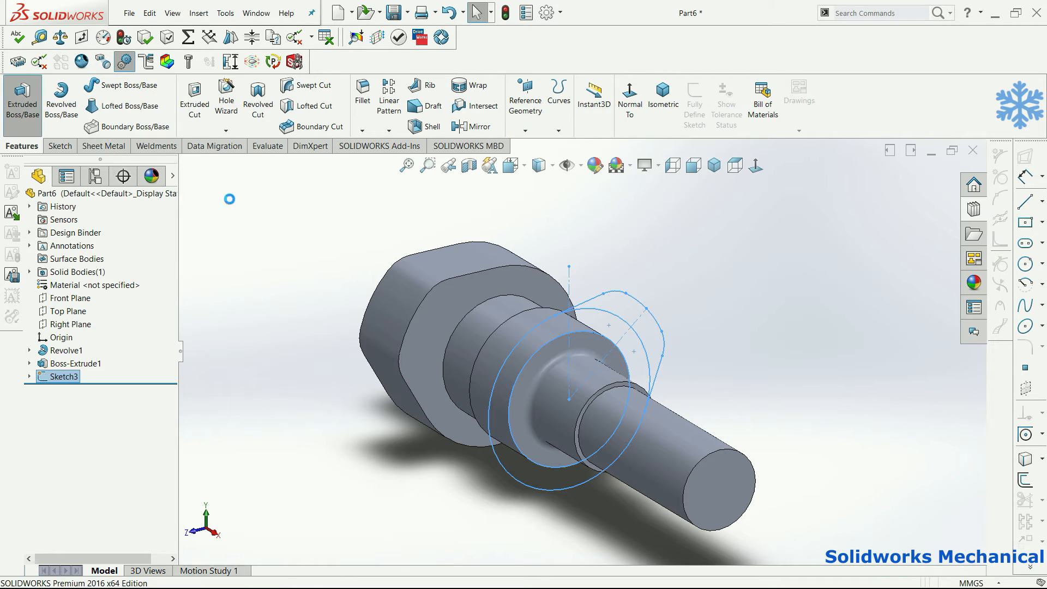
left_click(622, 311)
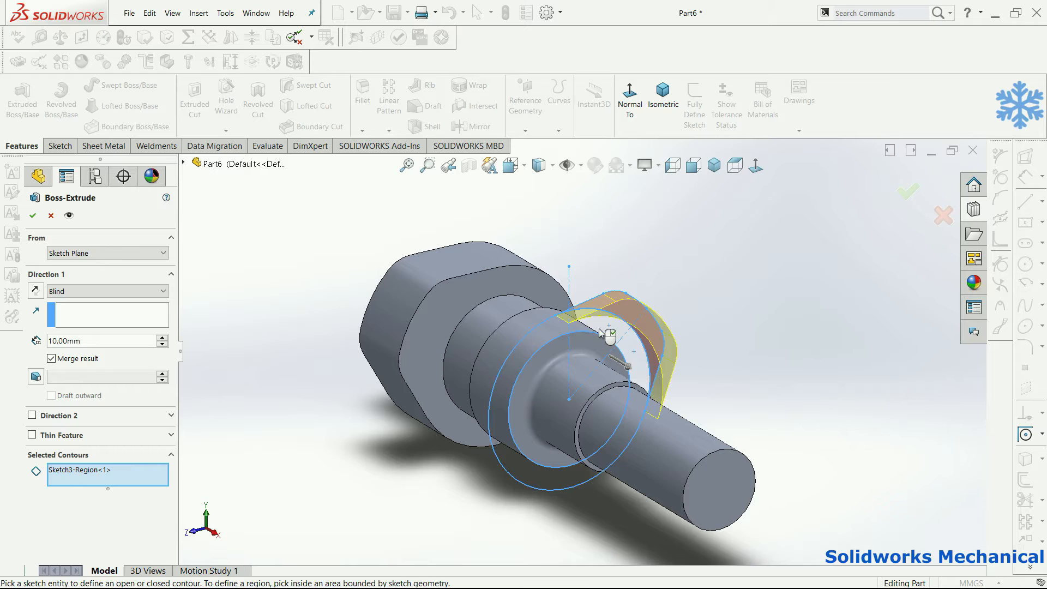
left_click(605, 331)
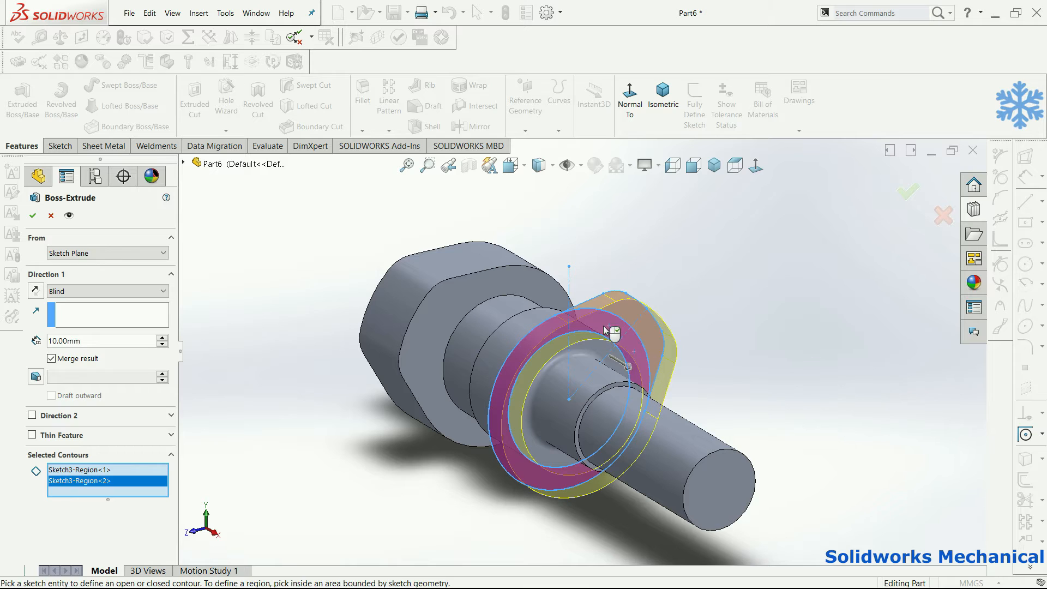
left_click(37, 290)
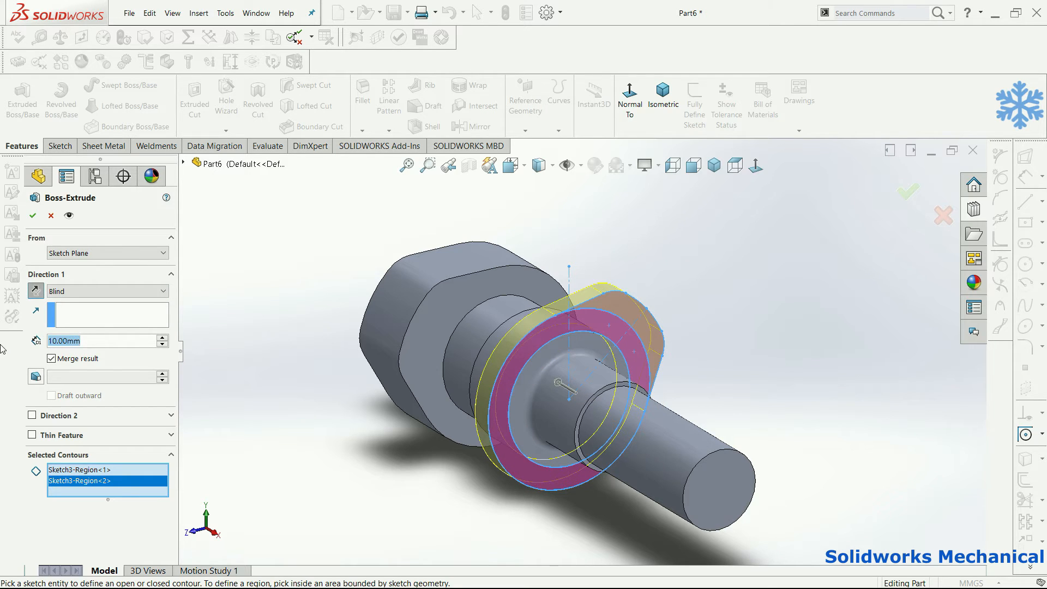
type("35")
key("Return")
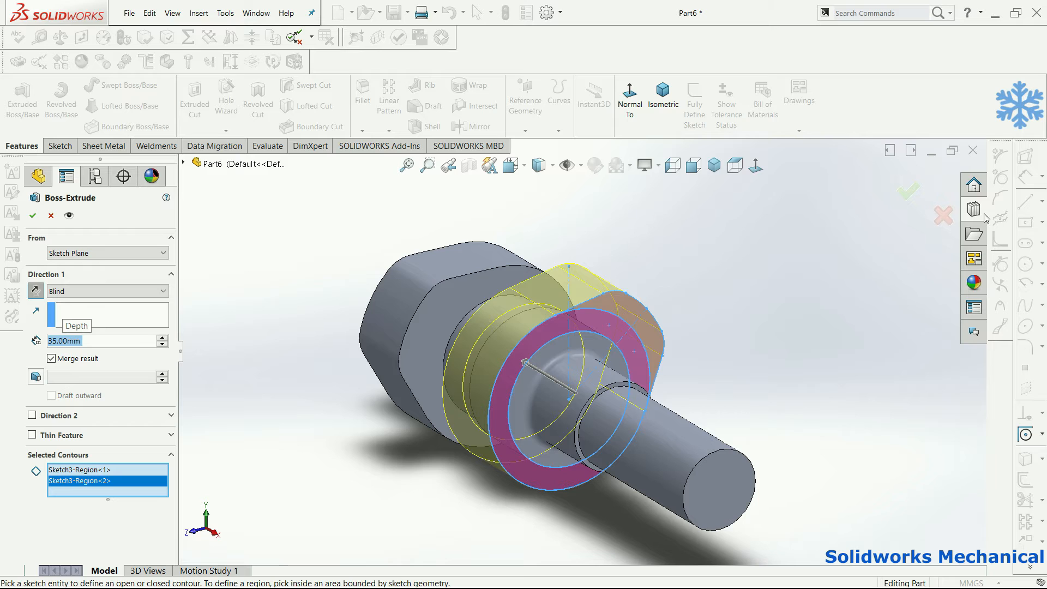
key("Return")
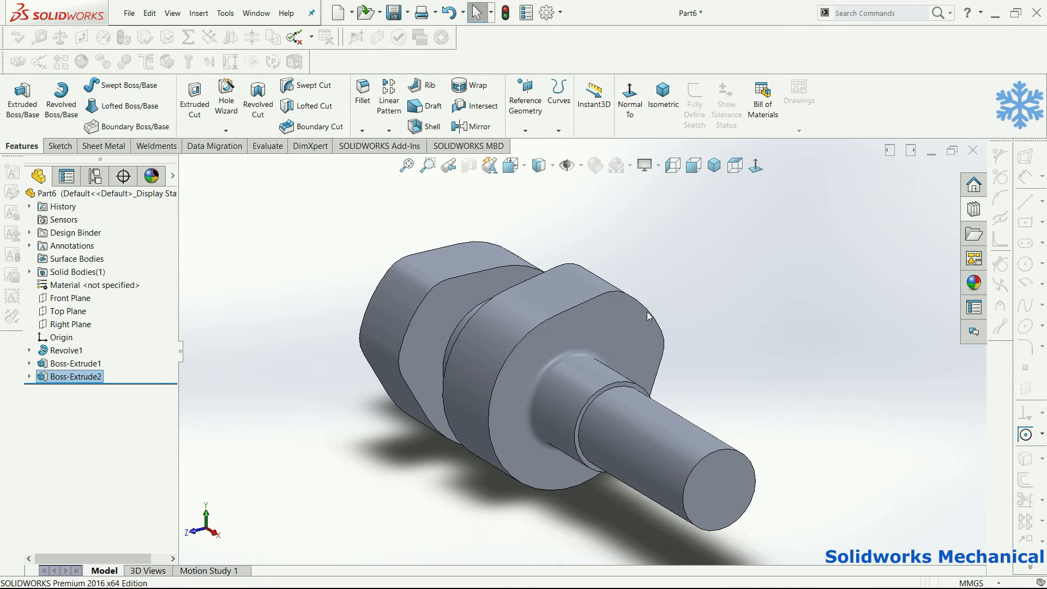
Step: Edit the second lobe's extrusion and reduce its depth to match the first lobe's thickness
scroll(725, 300, "up", 3)
middle_click_drag(727, 296, 654, 327)
scroll(514, 367, "down", 5)
middle_click_drag(485, 362, 414, 319)
left_click(66, 376)
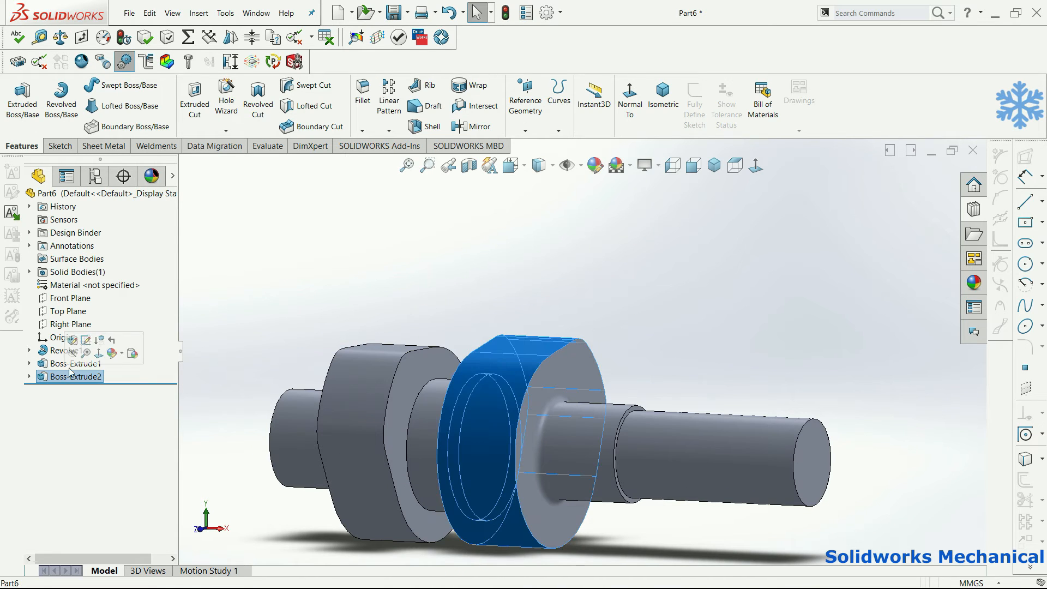
right_click(57, 378)
left_click(69, 317)
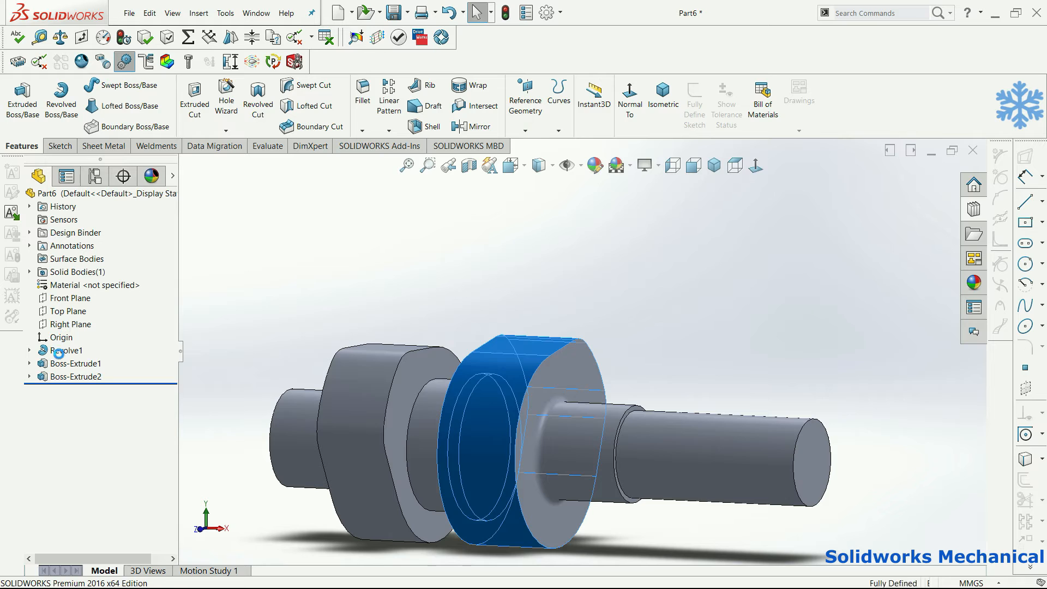
double_click(69, 340)
left_click(908, 191)
Step: Fillet the two circular edges where the middle journal meets the lobes with a 2 mm radius
mouse_move(649, 330)
middle_mouse_down()
mouse_move(666, 342)
mouse_move(702, 330)
mouse_move(349, 459)
mouse_move(355, 430)
mouse_move(426, 406)
mouse_move(408, 405)
mouse_move(484, 396)
mouse_move(377, 351)
middle_mouse_up()
left_click(417, 401)
left_click(497, 394, "ctrl")
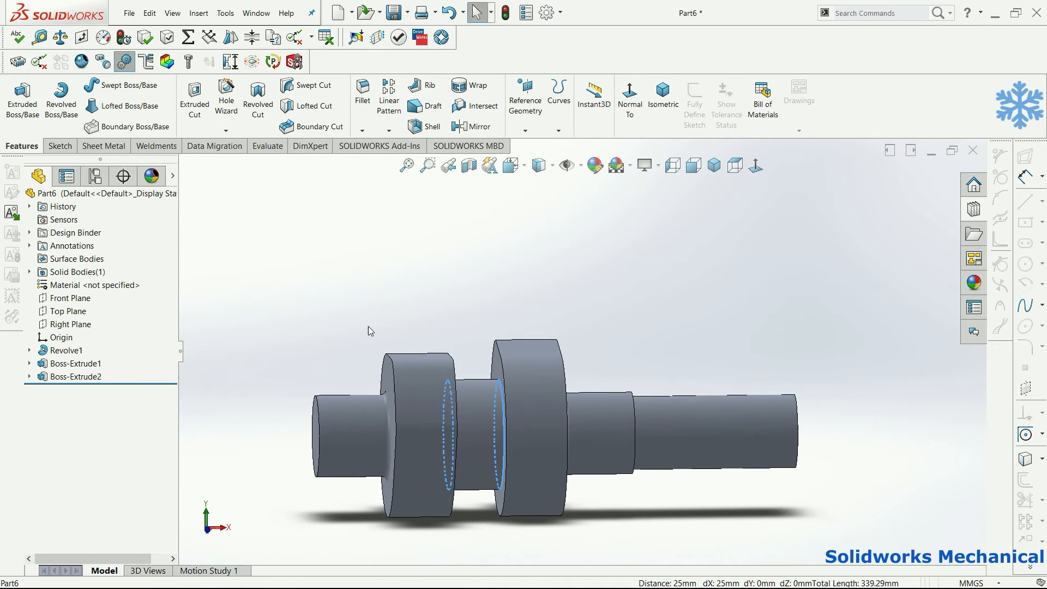
left_click(365, 90)
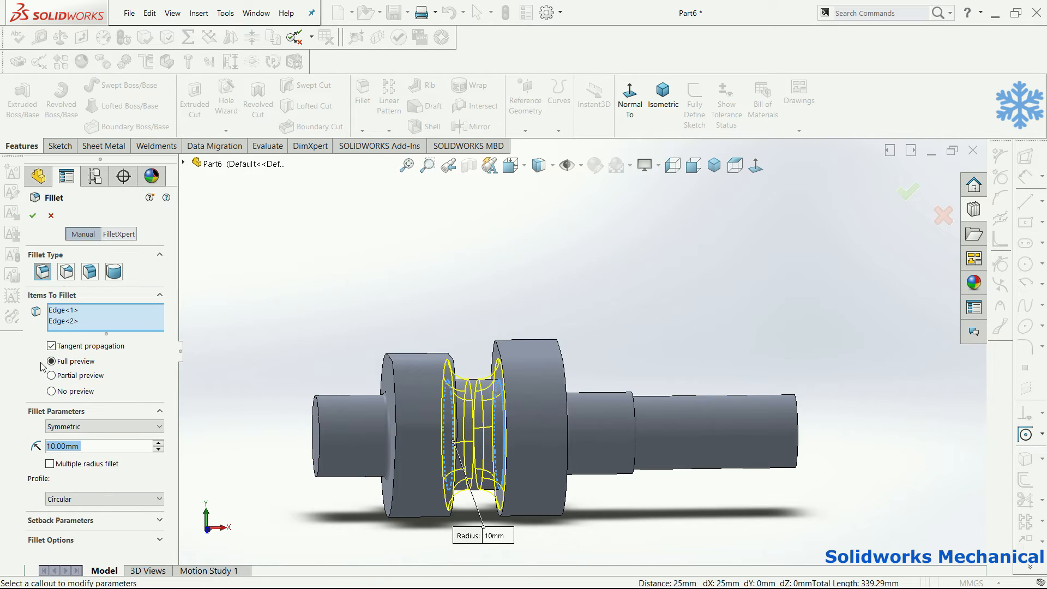
type("2")
key("Return")
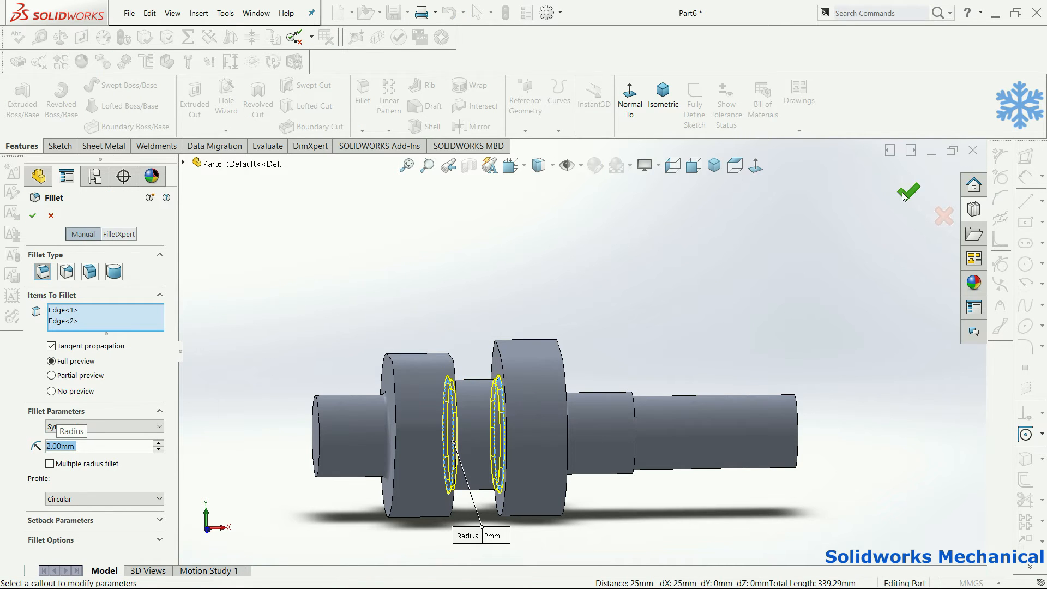
key("Return")
Step: Start a 1 mm chamfer at 45° on the outer edge of the first lobe
mouse_move(388, 394)
middle_mouse_down()
mouse_move(401, 364)
mouse_move(403, 383)
middle_mouse_up()
left_click(401, 365)
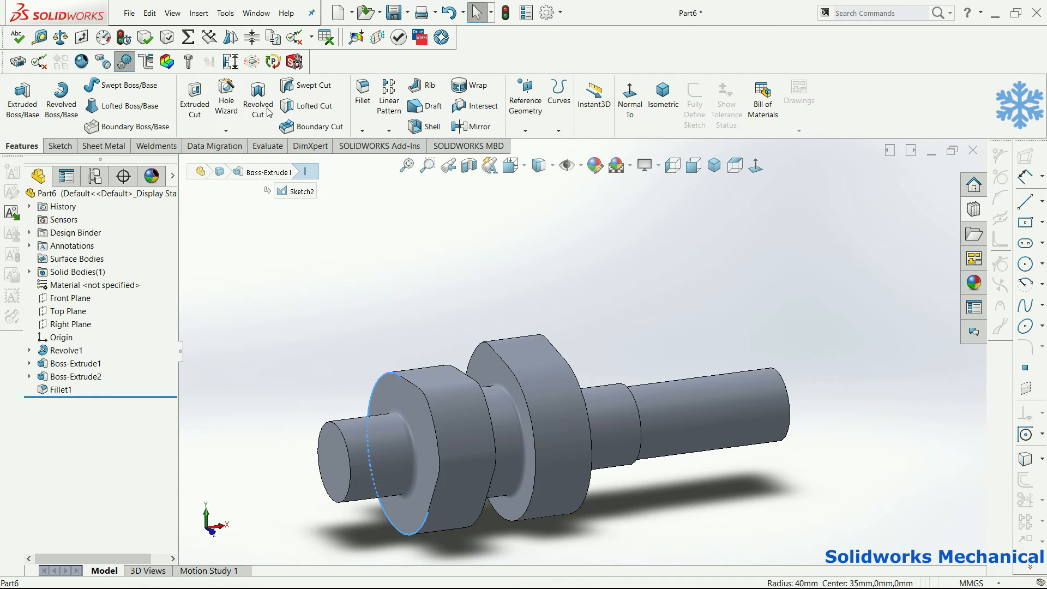
left_click(362, 131)
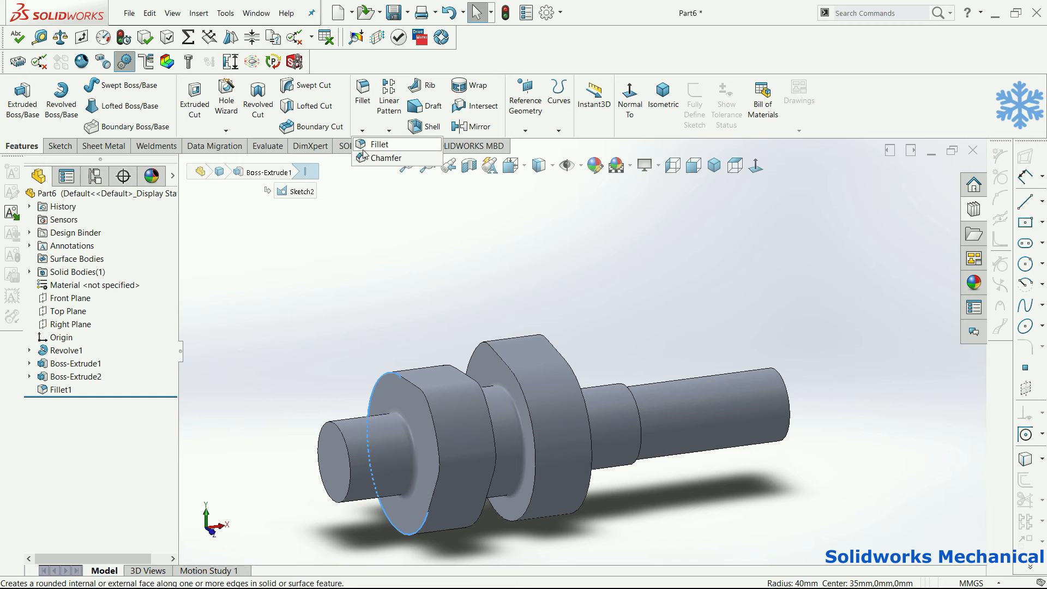
left_click(376, 157)
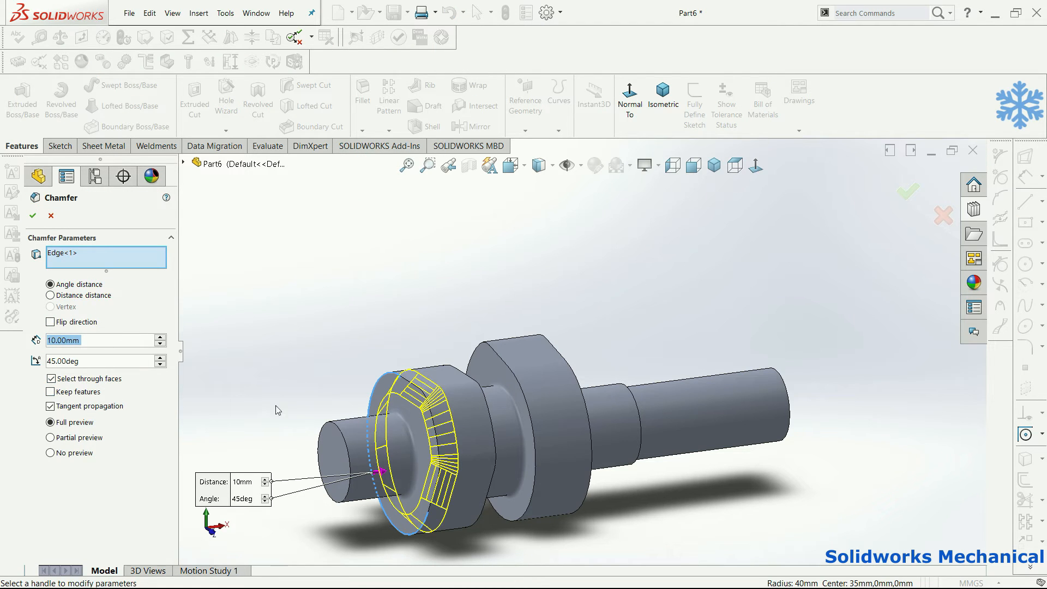
type("1")
key("Return")
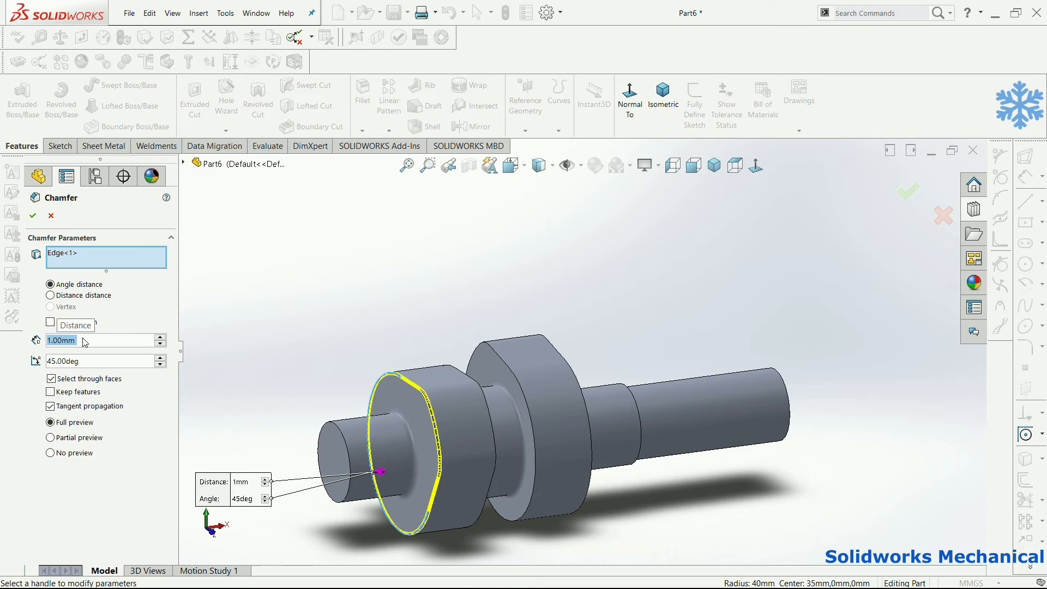
Step: Add the remaining three lobe edges, the shaft's step edge and both shaft end edges to the chamfer and accept it
middle_click_drag(537, 309, 444, 356)
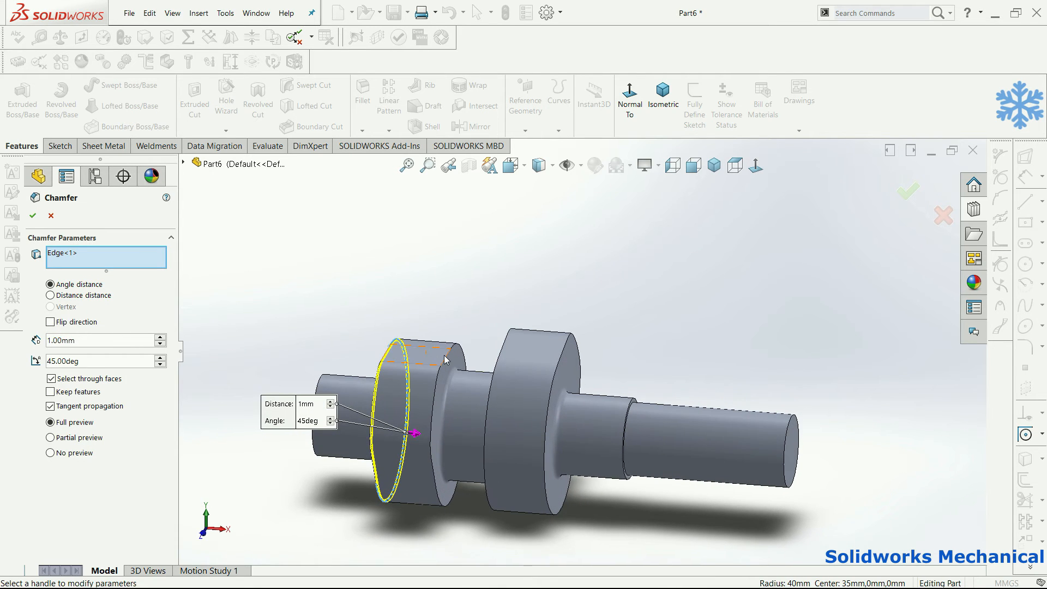
left_click(461, 352)
middle_click_drag(512, 344, 481, 332)
left_click(494, 349)
left_click(570, 347)
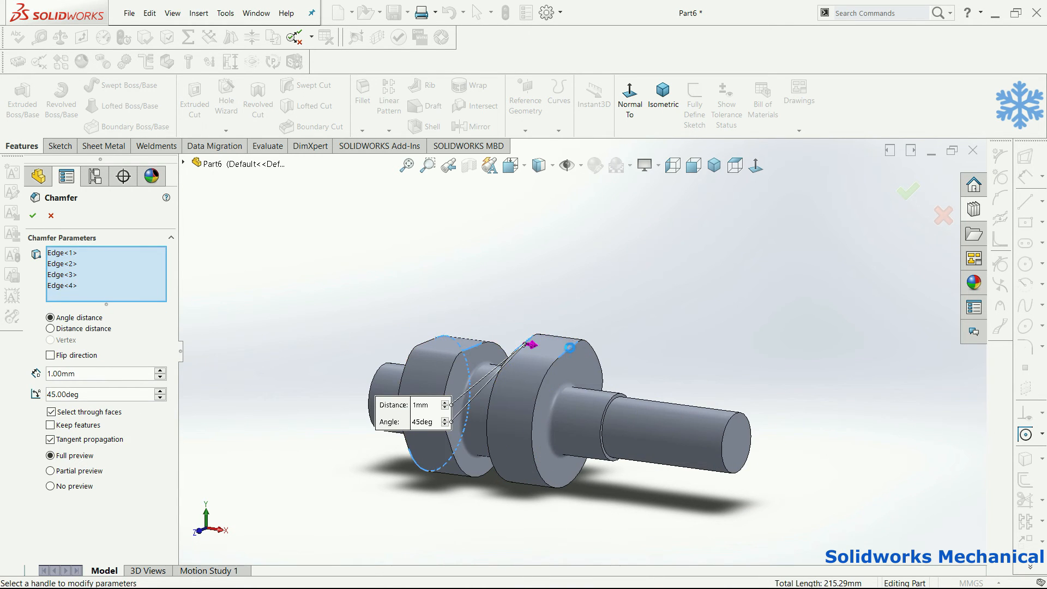
left_click(609, 408)
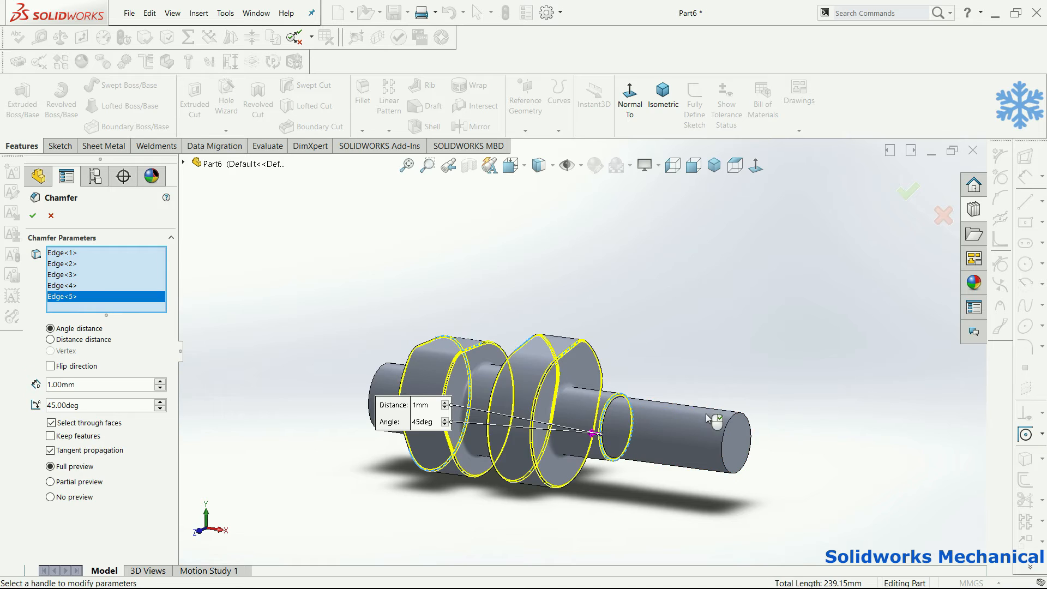
left_click(728, 429)
key("ctrl+1")
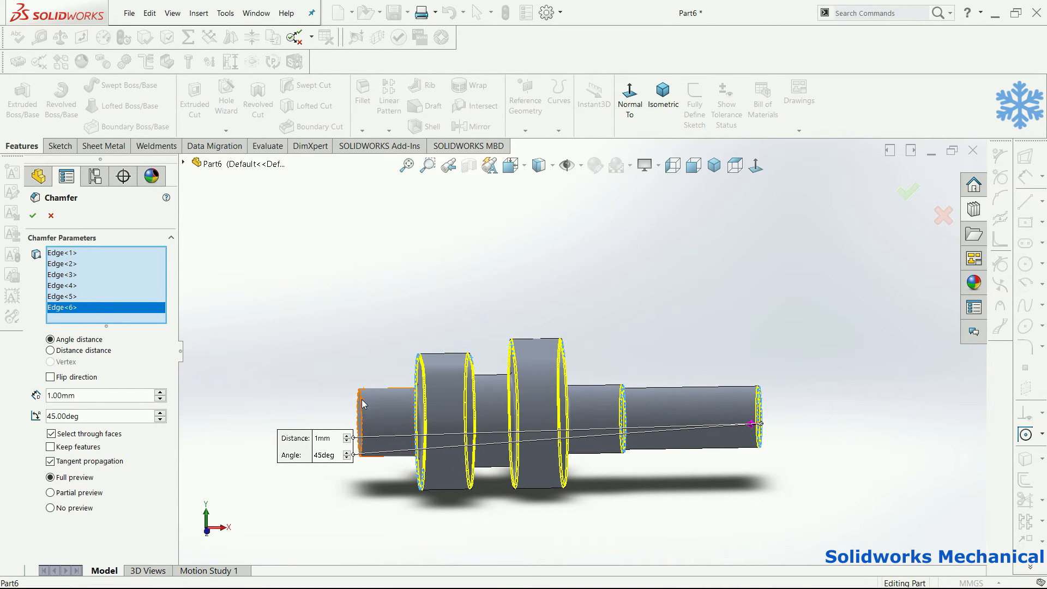
left_click(362, 405)
left_click(33, 218)
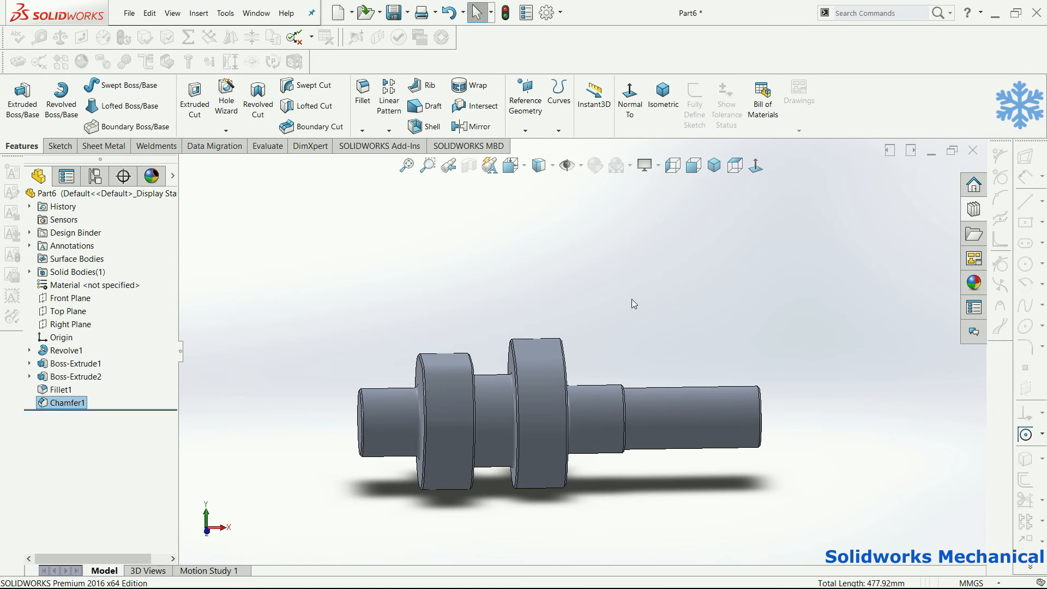
Step: Set the view to isometric and show the Front, Top and Right planes
key("ctrl+7")
middle_click_drag(692, 300, 625, 148)
left_click(580, 165)
left_click(589, 187)
middle_click_drag(779, 340, 827, 393)
Step: Create a reference plane offset 18 mm upward from the Top Plane
left_click(832, 417)
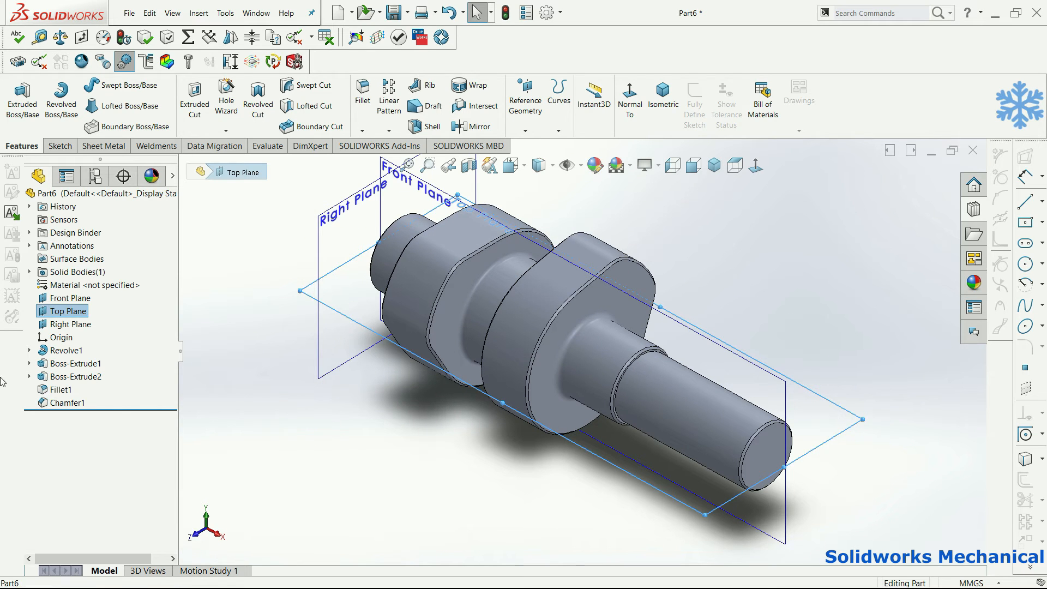
left_click(71, 349)
left_click(89, 318)
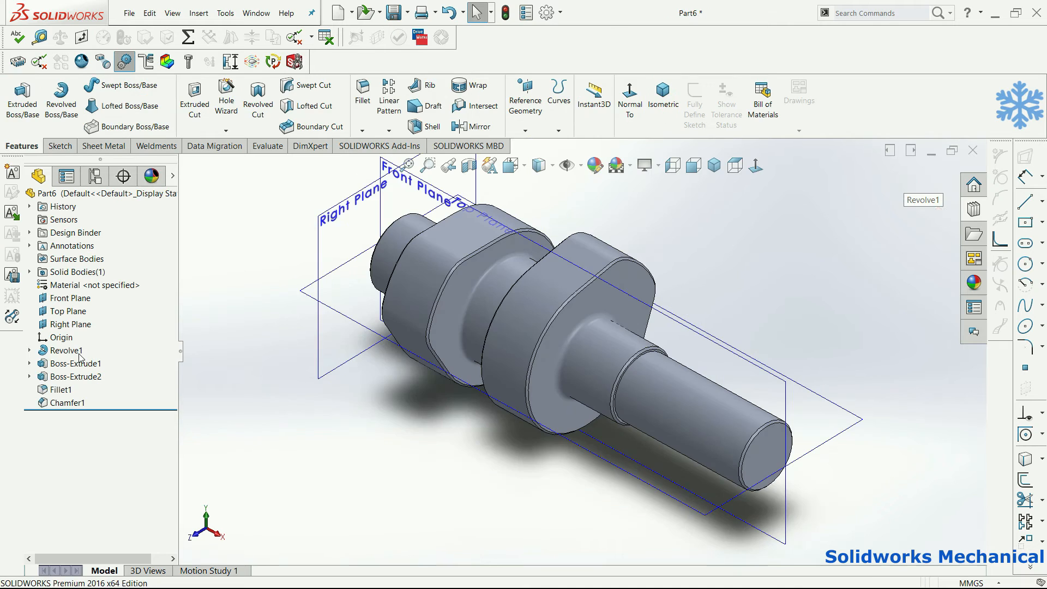
left_click(525, 130)
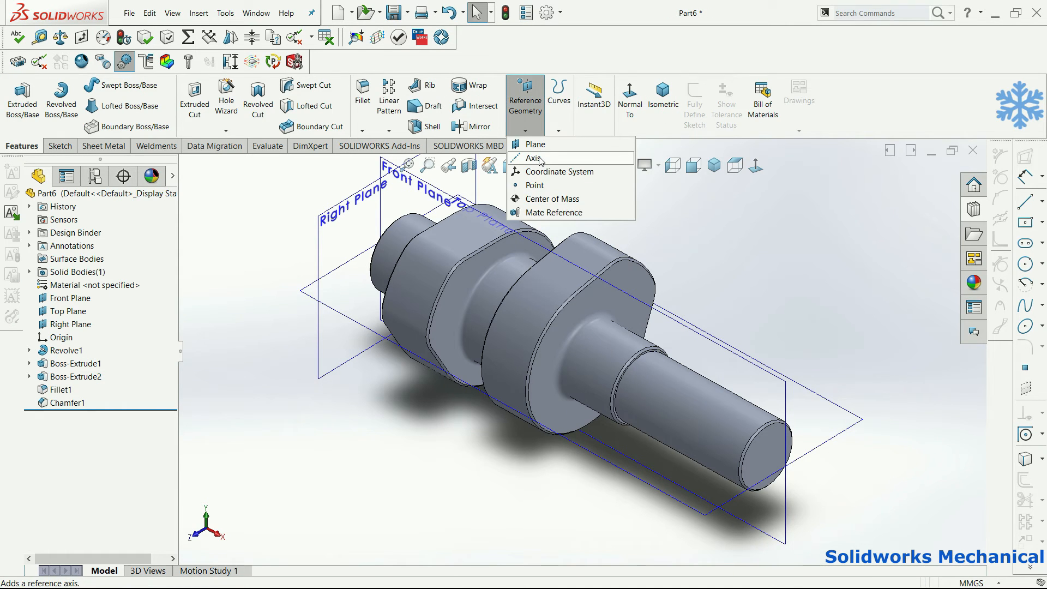
left_click(535, 143)
left_click(846, 419)
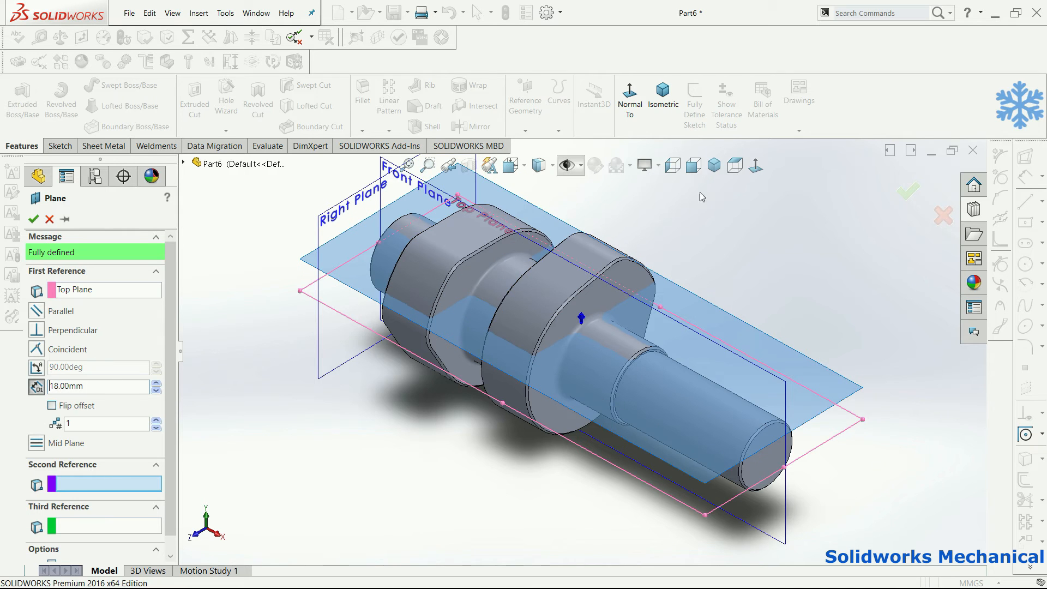
right_click(709, 292)
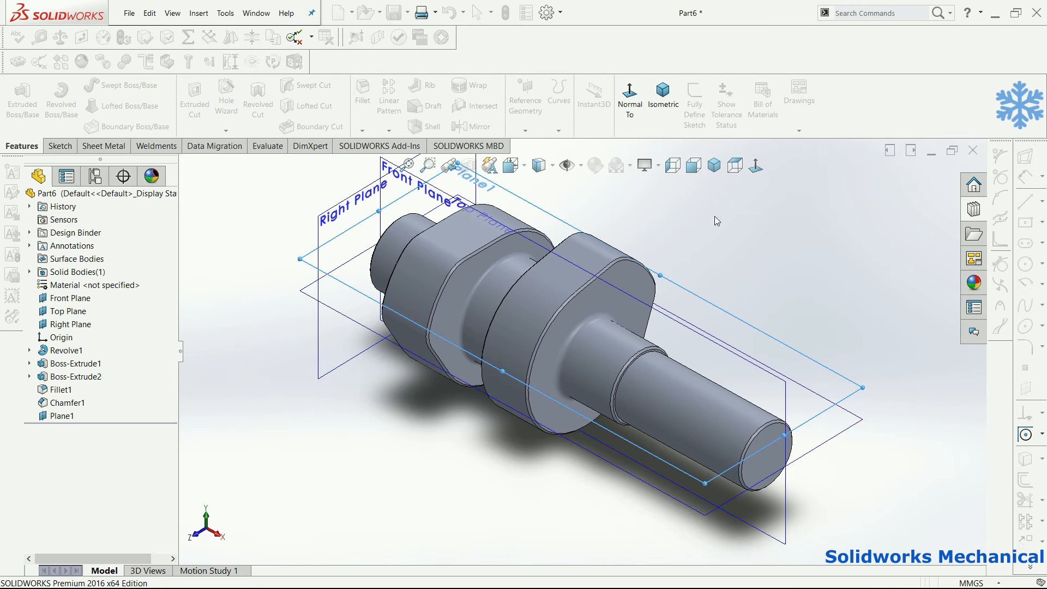
Step: Hide the Front, Top and Right planes and start a sketch on the new offset plane
left_click(581, 165)
left_click(581, 211)
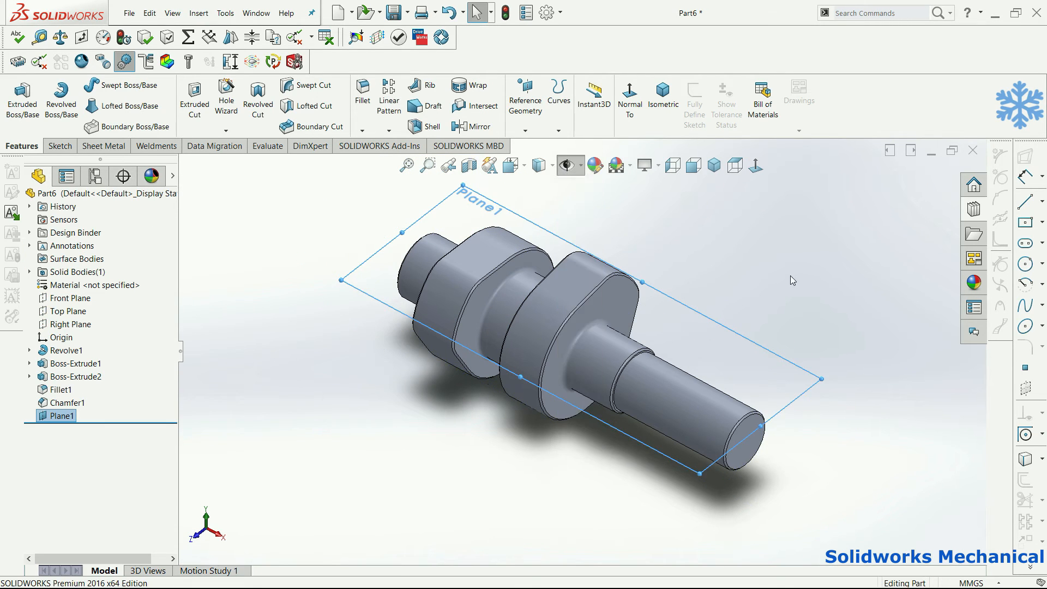
right_click(799, 364)
left_click(828, 342)
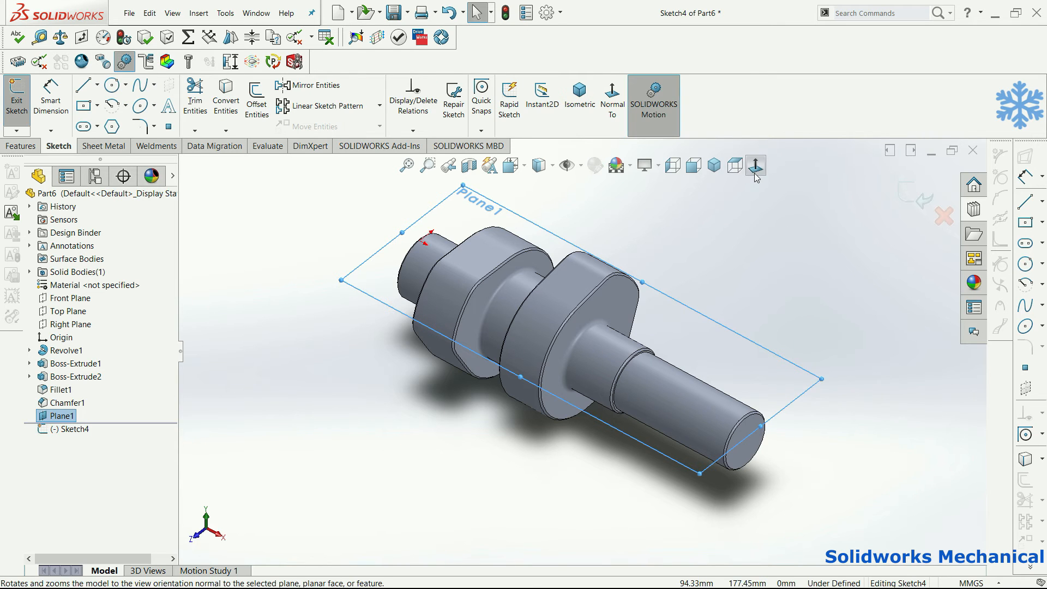
Step: Sketch a horizontal centerpoint slot about 49 mm between arc centers and 12 mm wide on the axis of the long end section
scroll(771, 305, "down", 2)
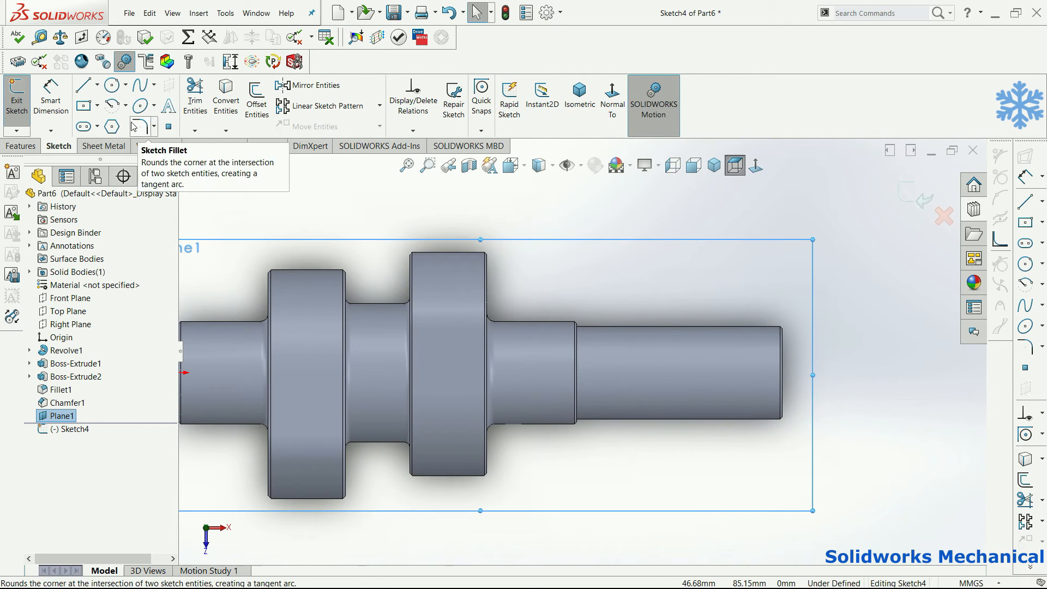
left_click(84, 127)
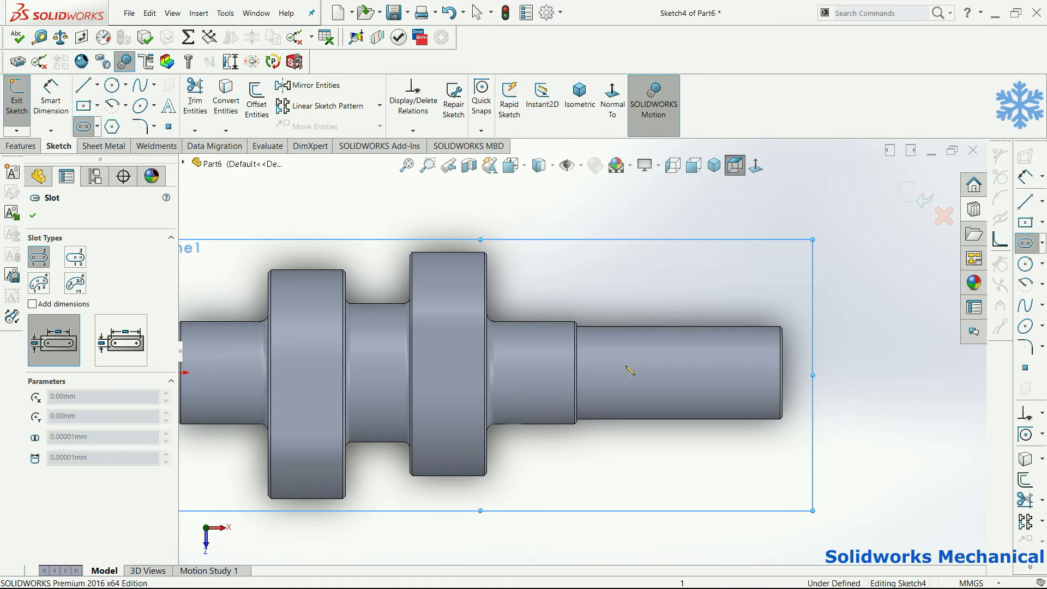
left_click(701, 373)
left_click(771, 373)
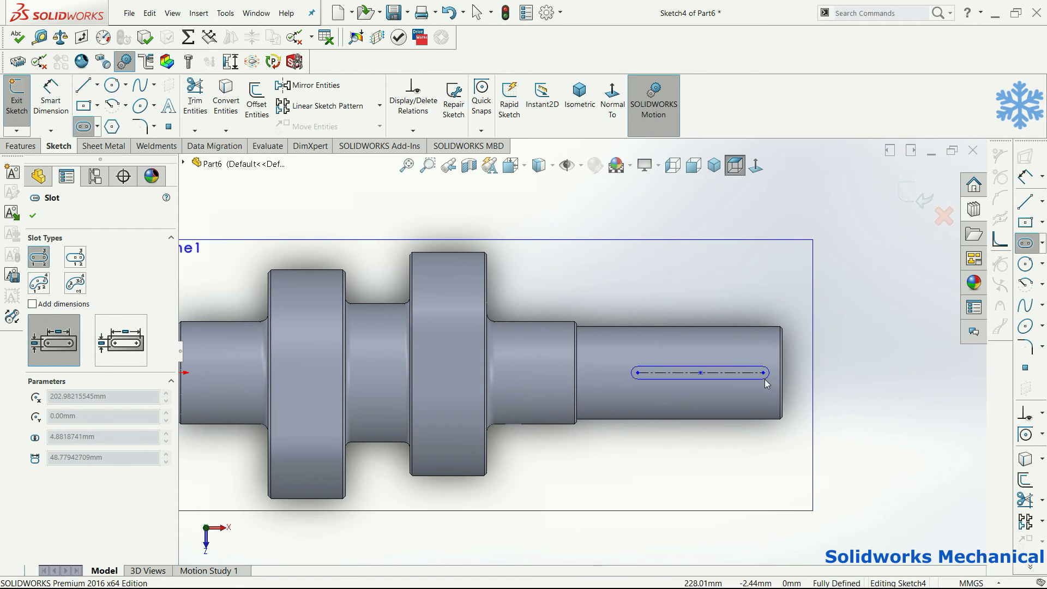
left_click(766, 387)
Step: Dimension the slot's width as 8 mm
right_click_drag(833, 452, 833, 411)
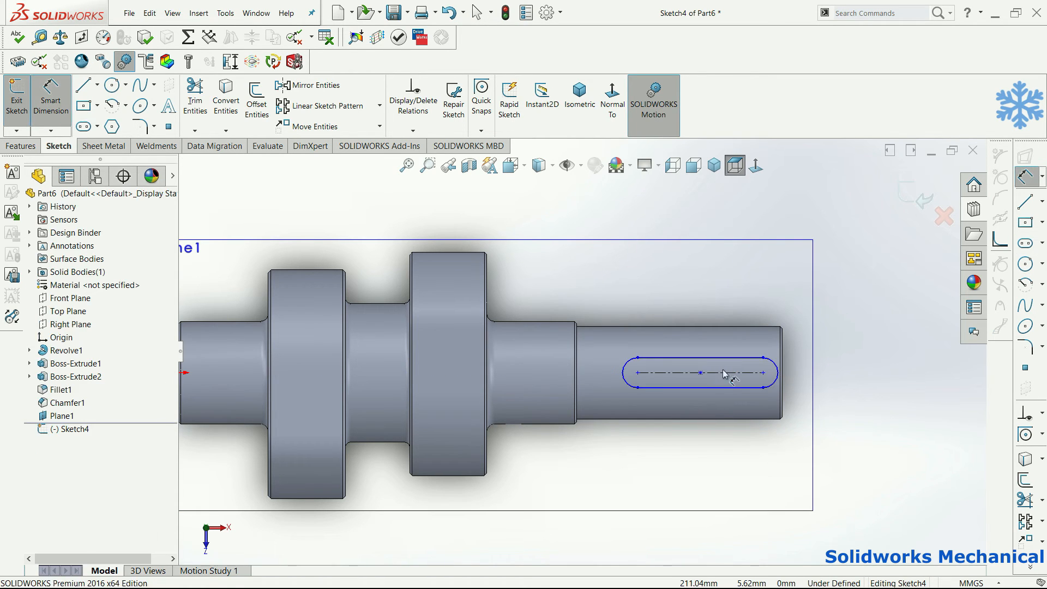
left_click(727, 358)
left_click(743, 387)
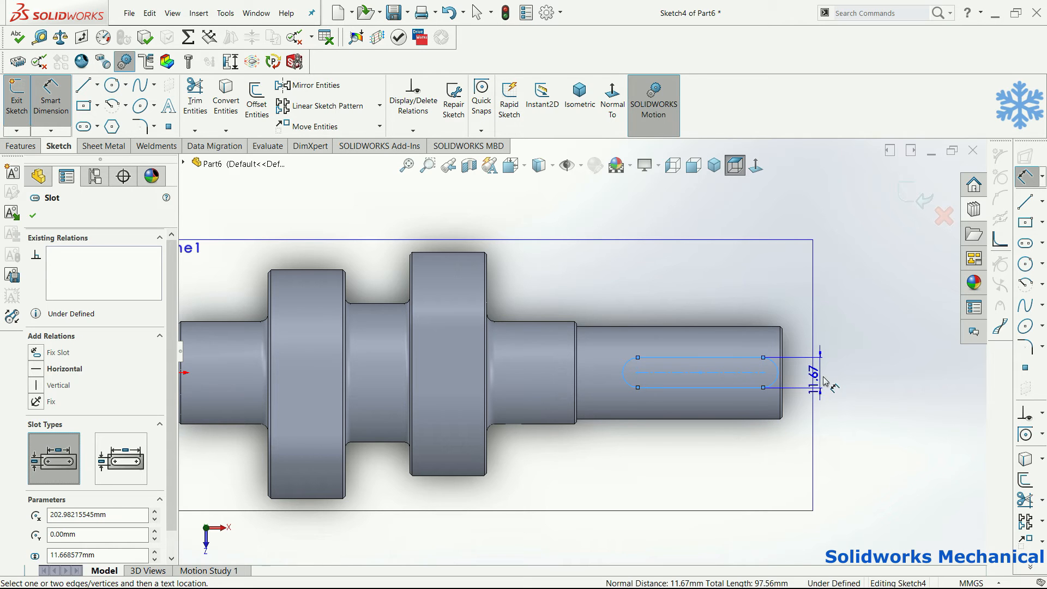
left_click(831, 373)
type("8")
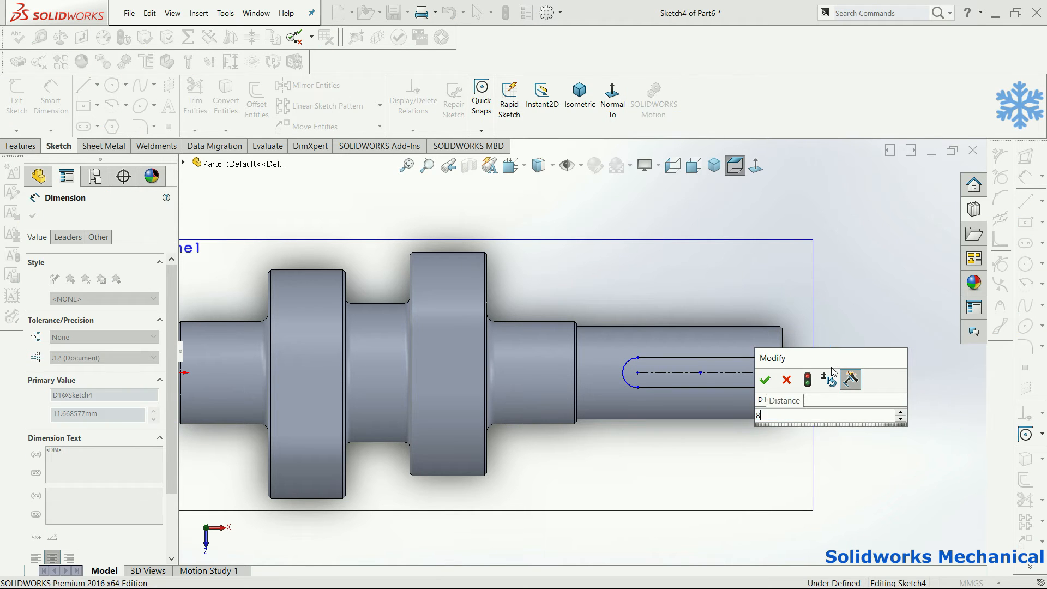
key("Return")
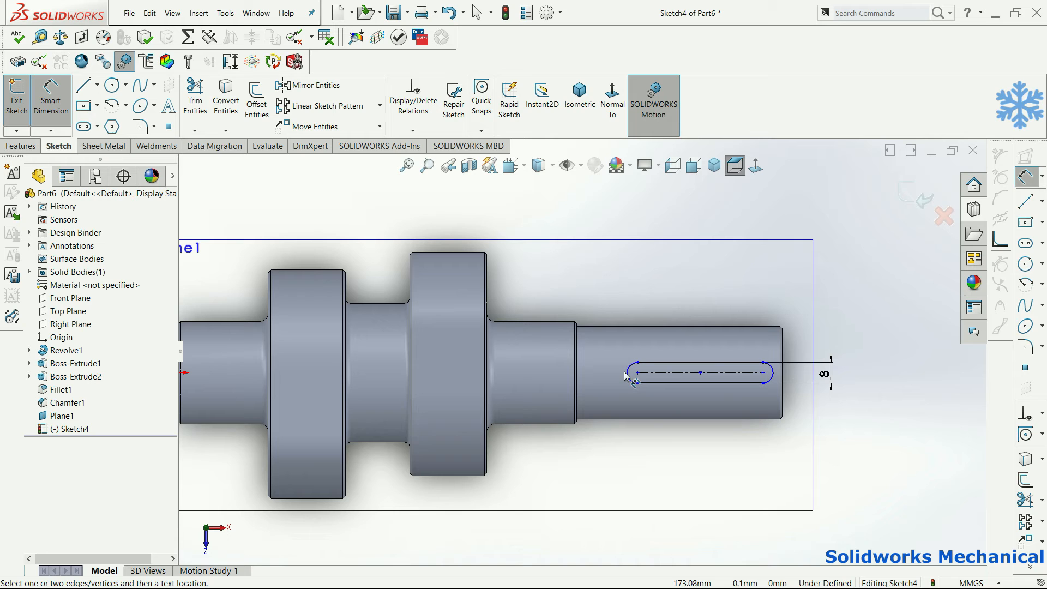
Step: Dimension the slot's inner end arc 10 mm from the shoulder of the long end section
left_click(628, 374)
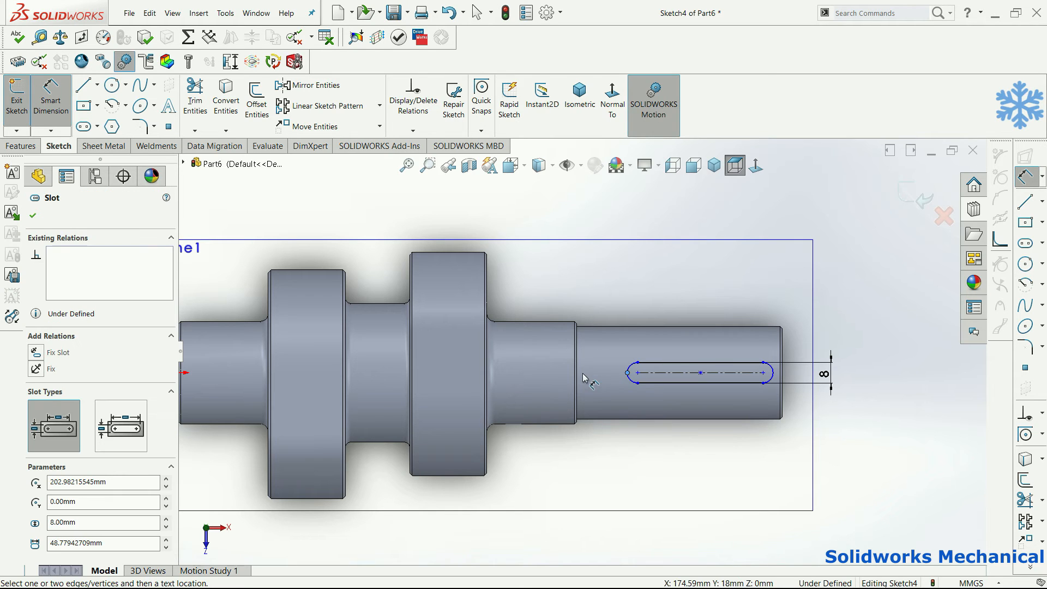
left_click(576, 378)
left_click(613, 297)
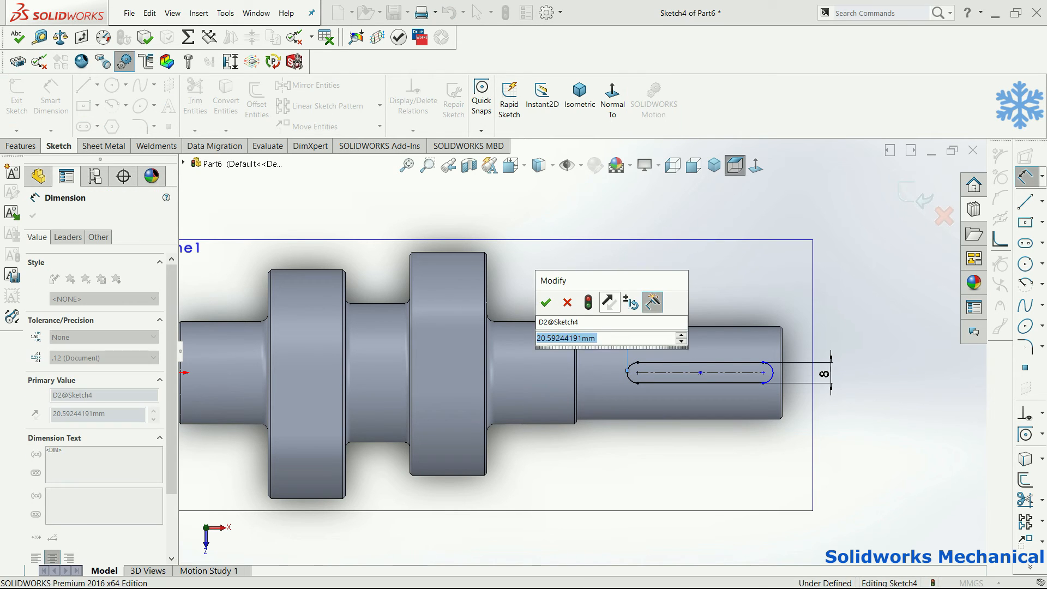
type("10")
key("Return")
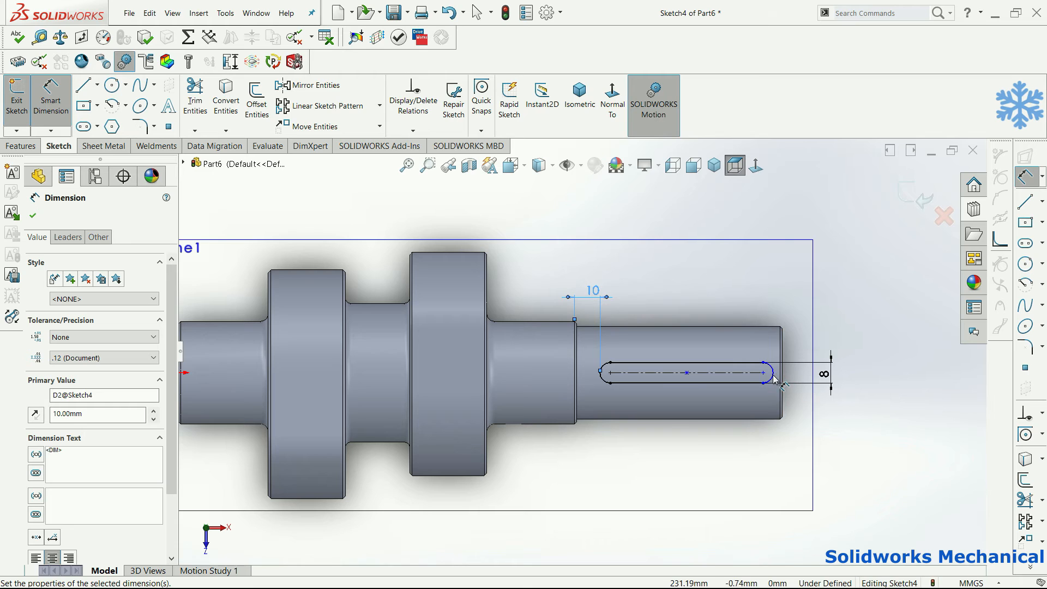
Step: Dimension the slot's outer end arc 10 mm from the shaft's end face
left_click(775, 376)
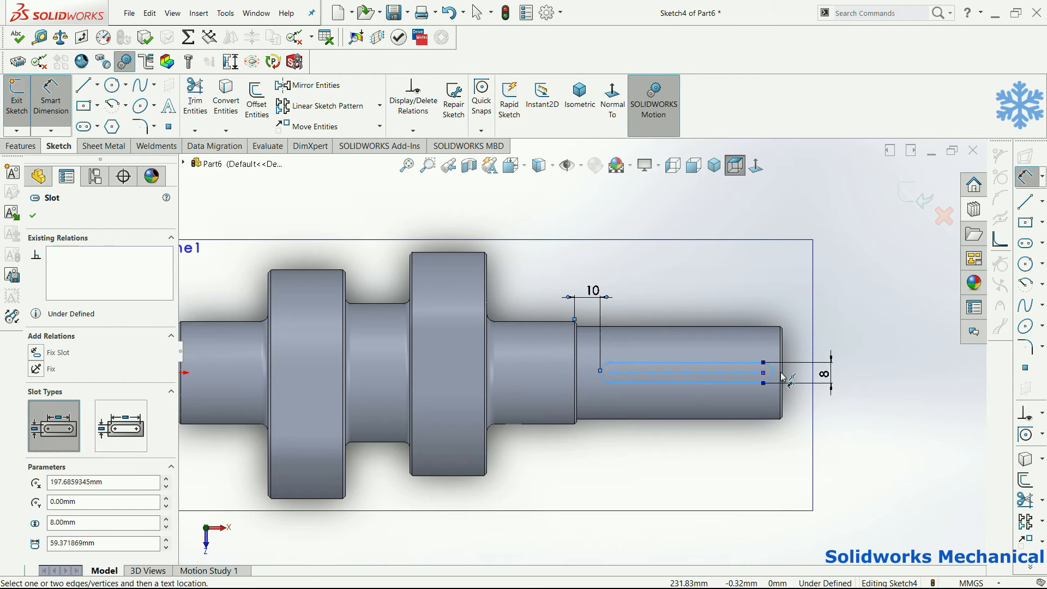
left_click(784, 374)
left_click(787, 272)
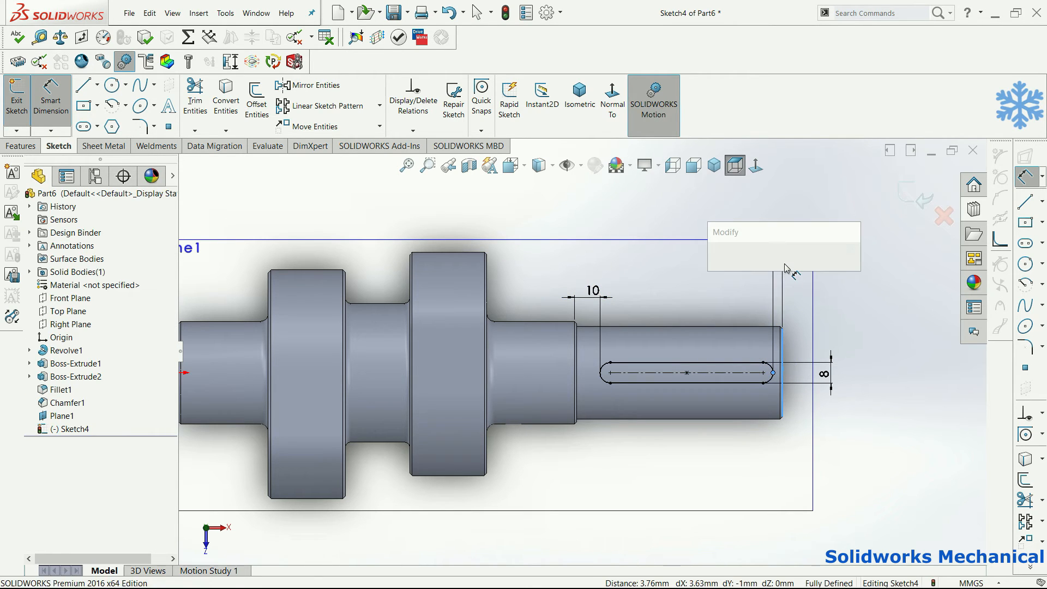
type("2")
key("BackSpace")
type("10")
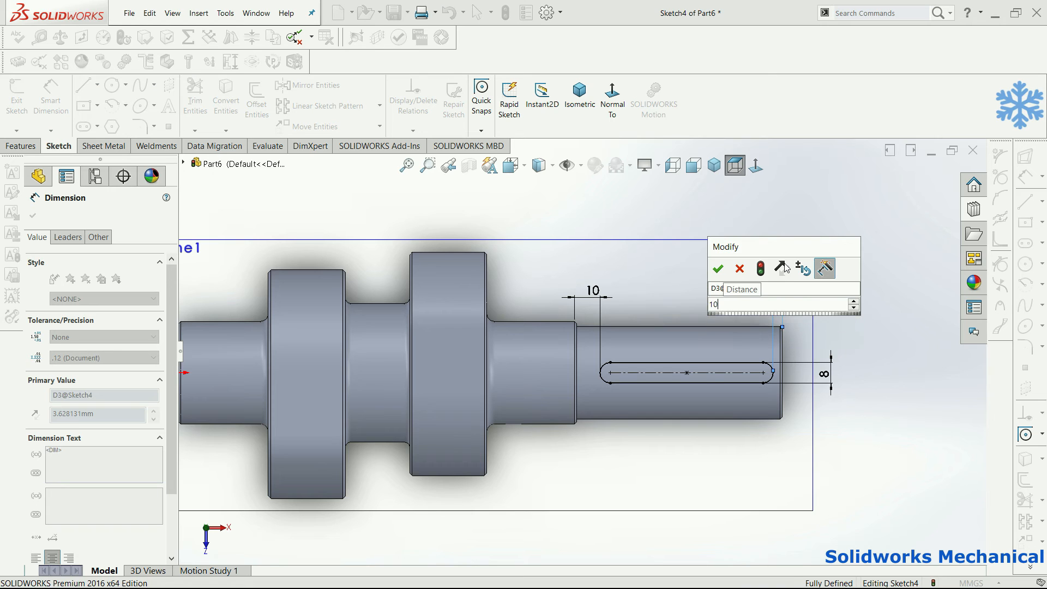
key("Return")
Step: Cut-extrude the slot sketch blind to a depth of 4 mm to form the keyway
left_click(21, 146)
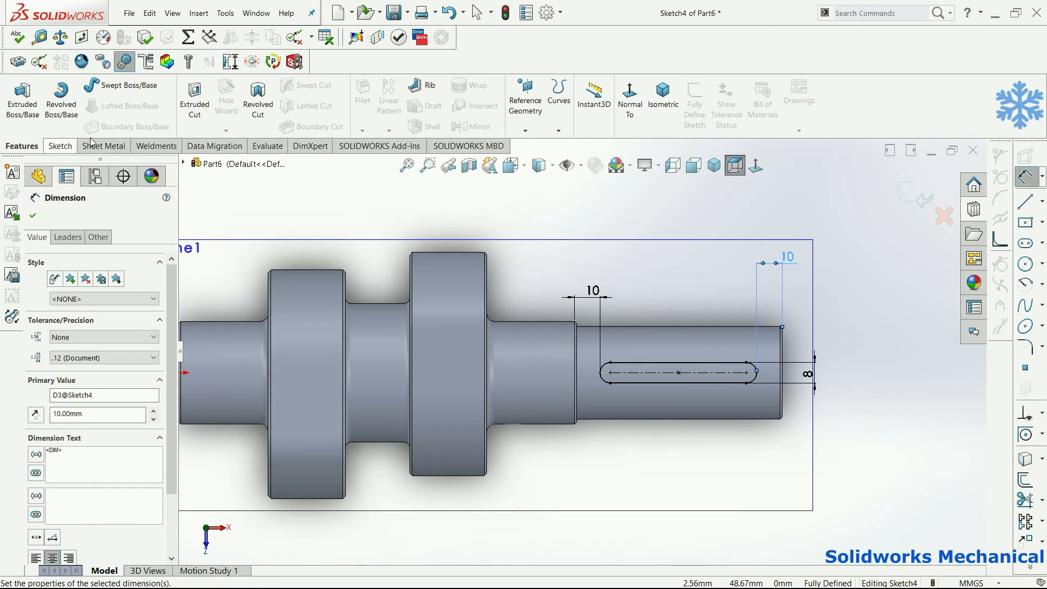
left_click(195, 101)
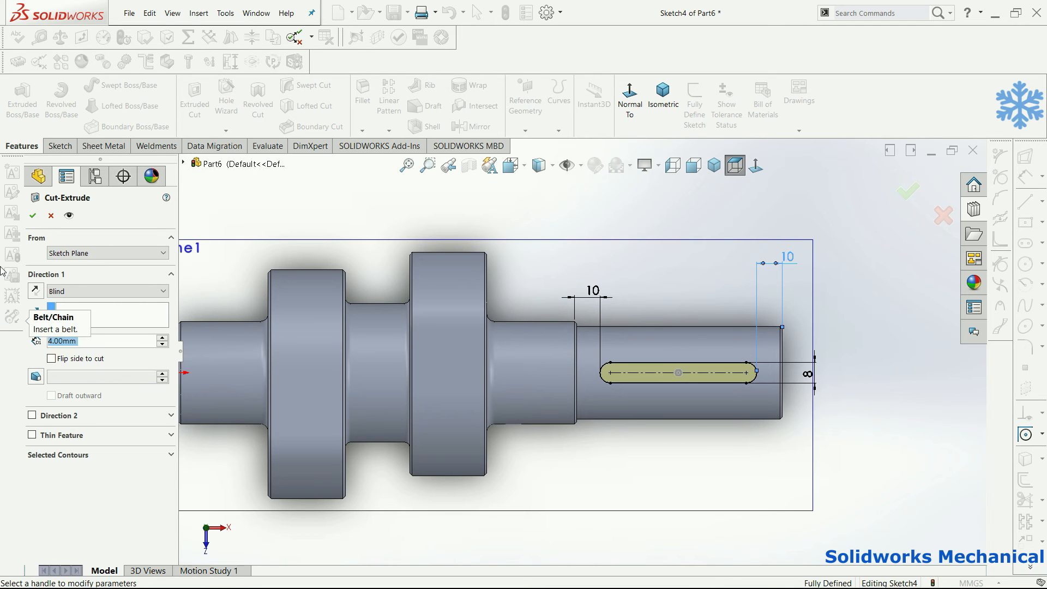
type("4")
key("Return")
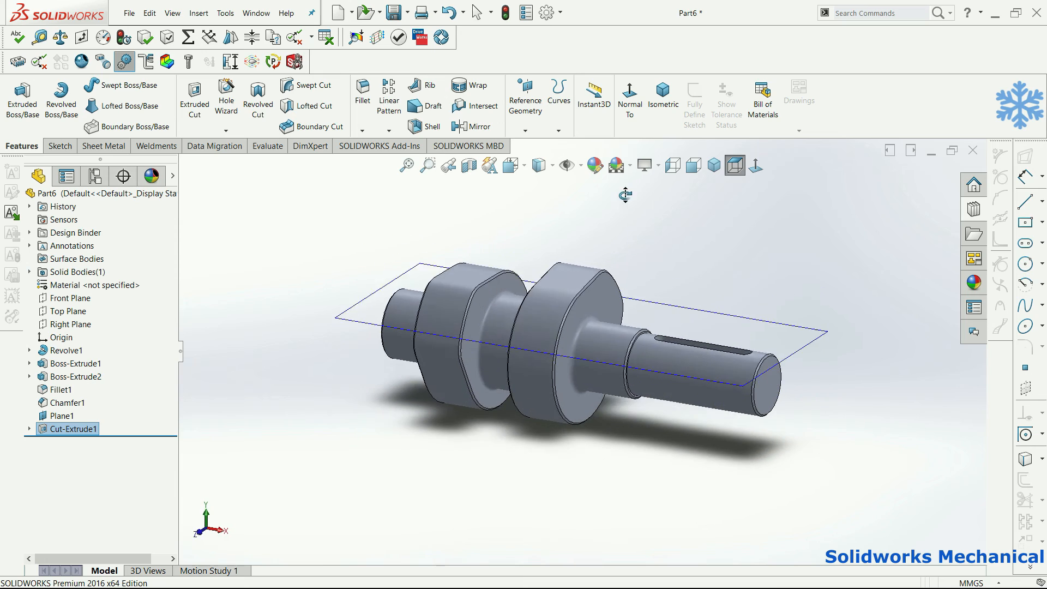
Step: Set up a Hole Wizard ISO tap drill hole of size M6, ready for positioning
middle_click_drag(584, 364, 491, 401)
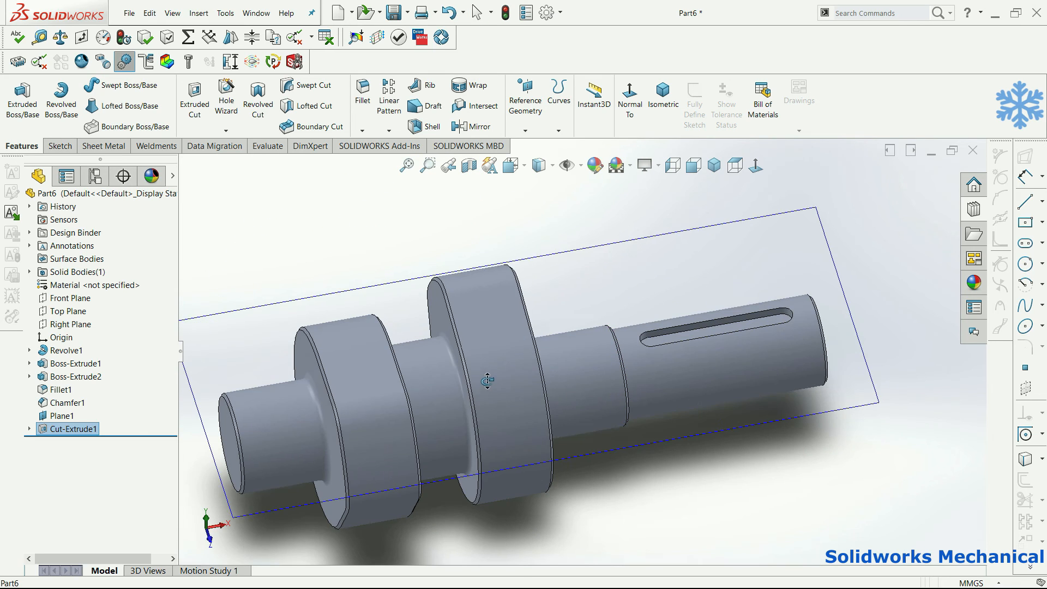
left_click(226, 101)
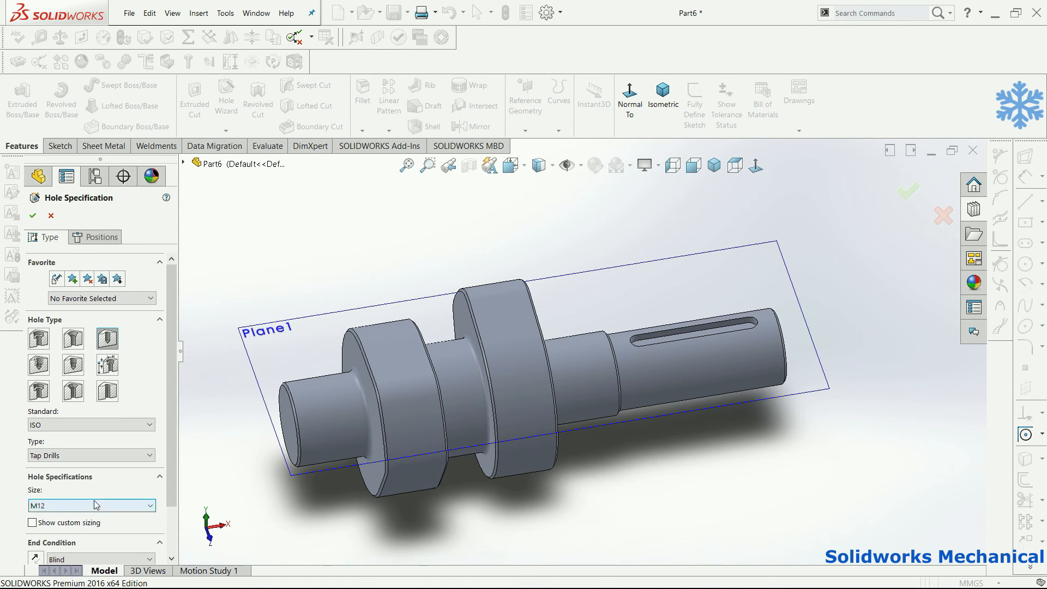
left_click(96, 505)
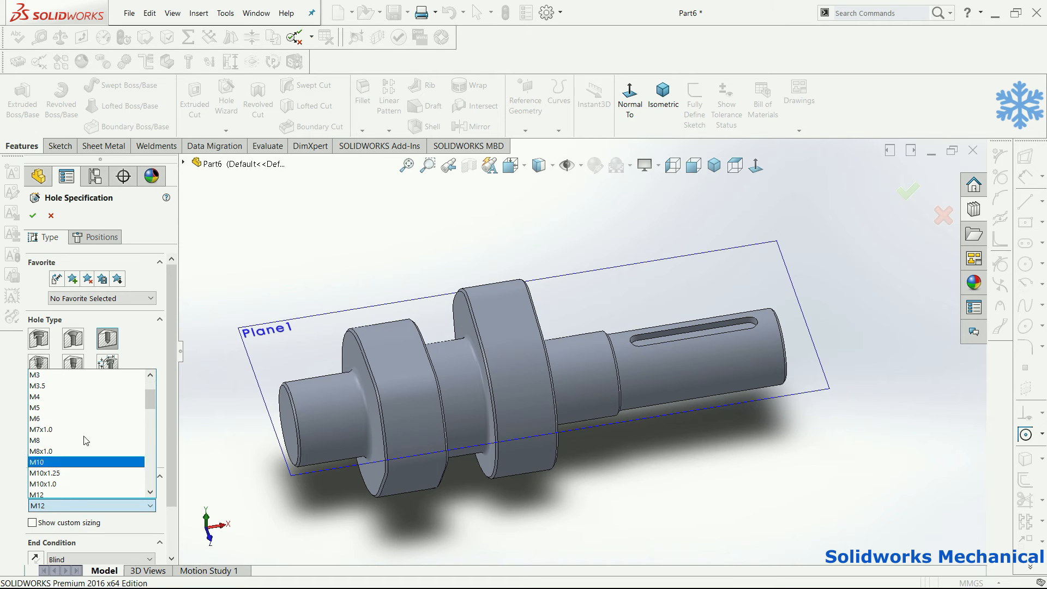
left_click(85, 451)
left_click(70, 502)
scroll(57, 376, "up", 2)
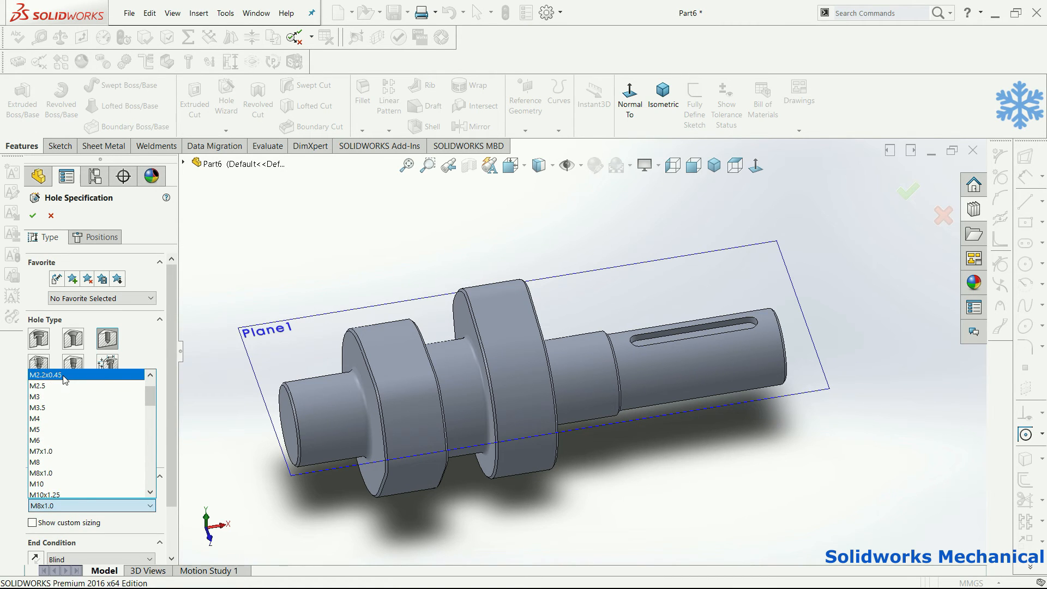
left_click(58, 440)
left_click(82, 242)
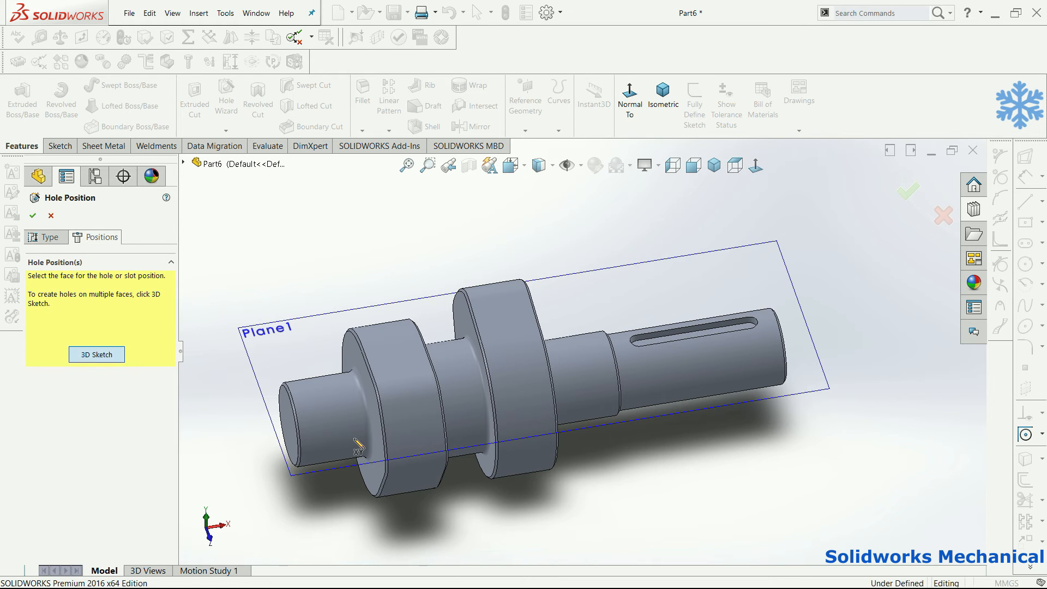
Step: Position the M6 tap drill holes at the centres of both shaft end faces and shorten their blind depth
left_click(355, 441)
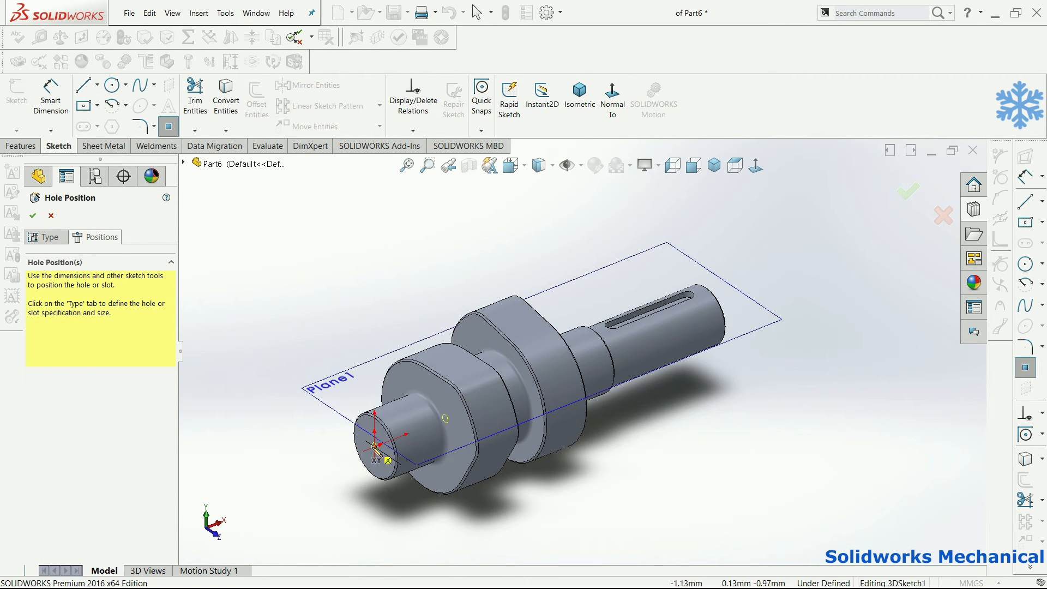
middle_click_drag(627, 376, 673, 436)
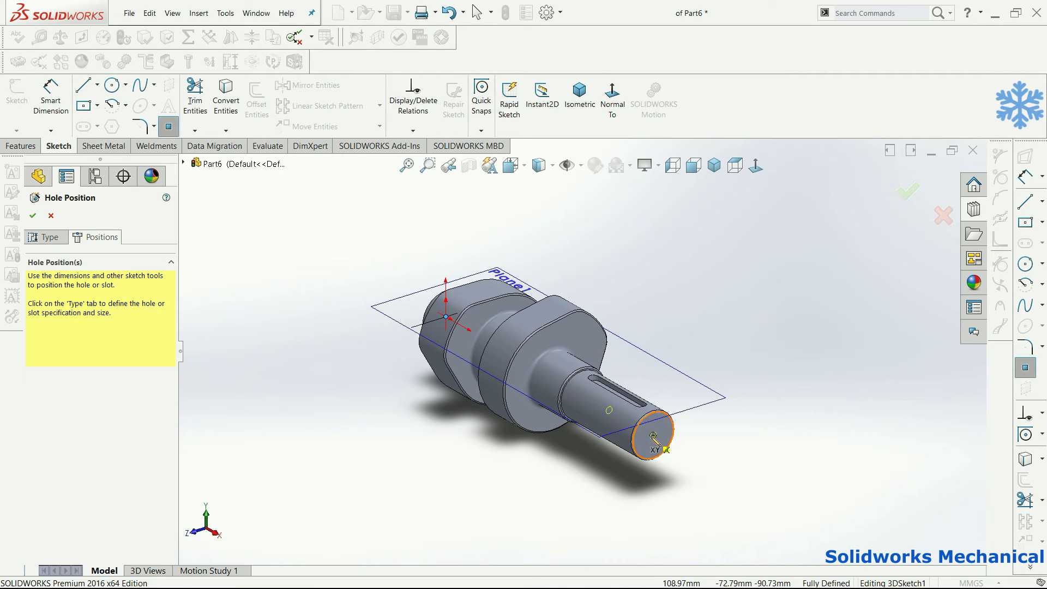
left_click(46, 236)
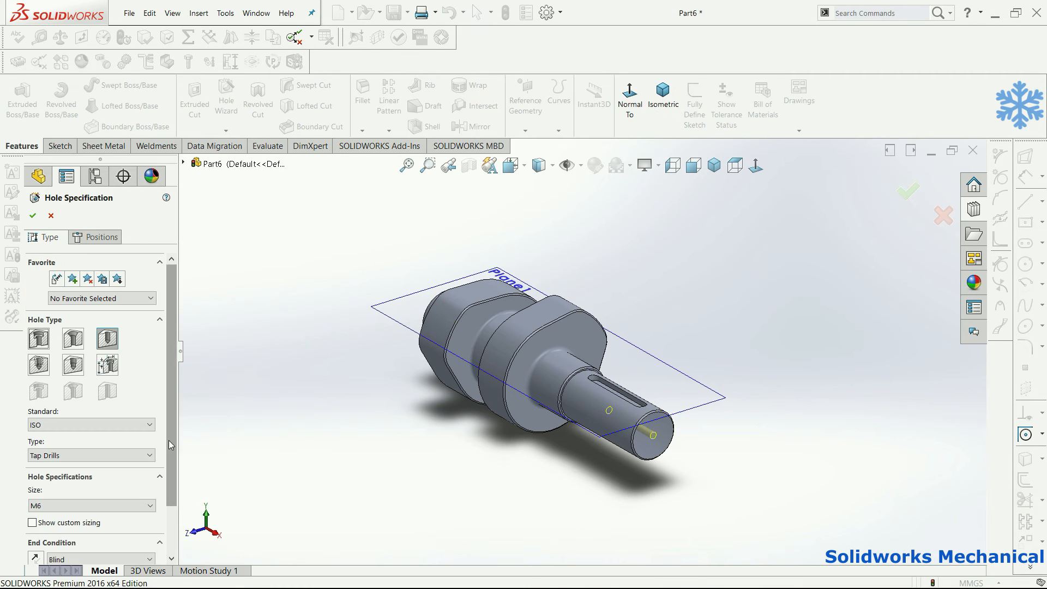
scroll(96, 505, "down", 2)
left_click(76, 517)
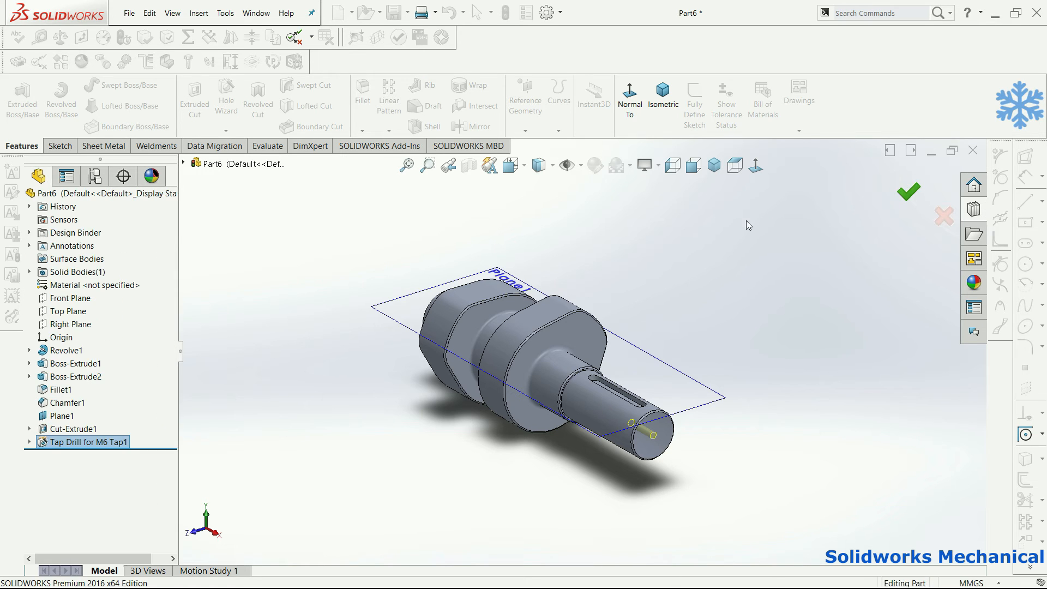
Step: Hide the offset reference plane used for the keyway
scroll(731, 378, "down", 2)
right_click(756, 361)
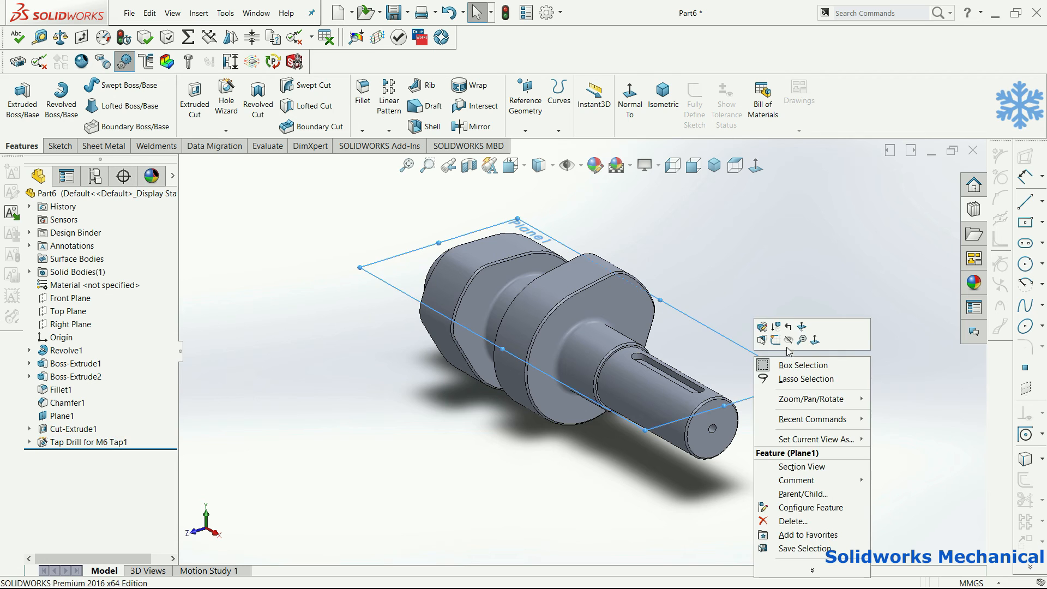
left_click(786, 339)
middle_click_drag(588, 316, 483, 308)
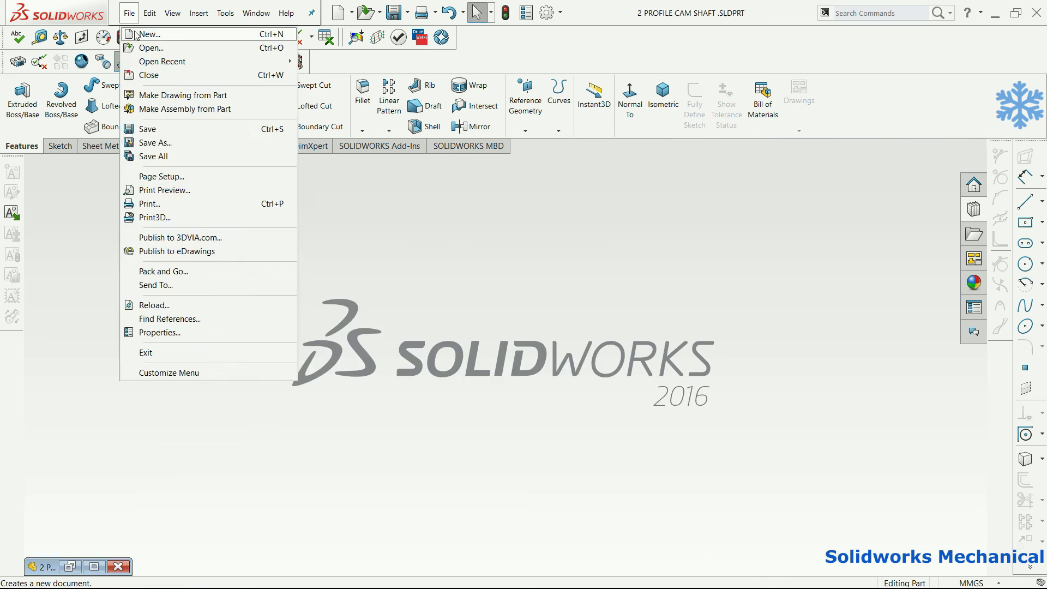
Step: Create a new assembly document and turn on the display of origins
left_click(143, 33)
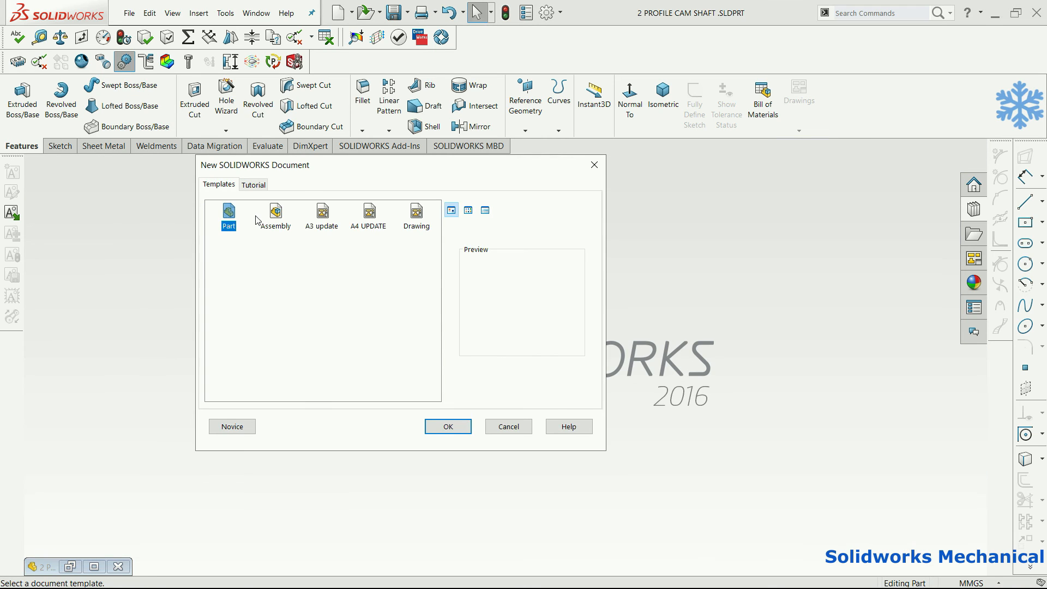
double_click(276, 214)
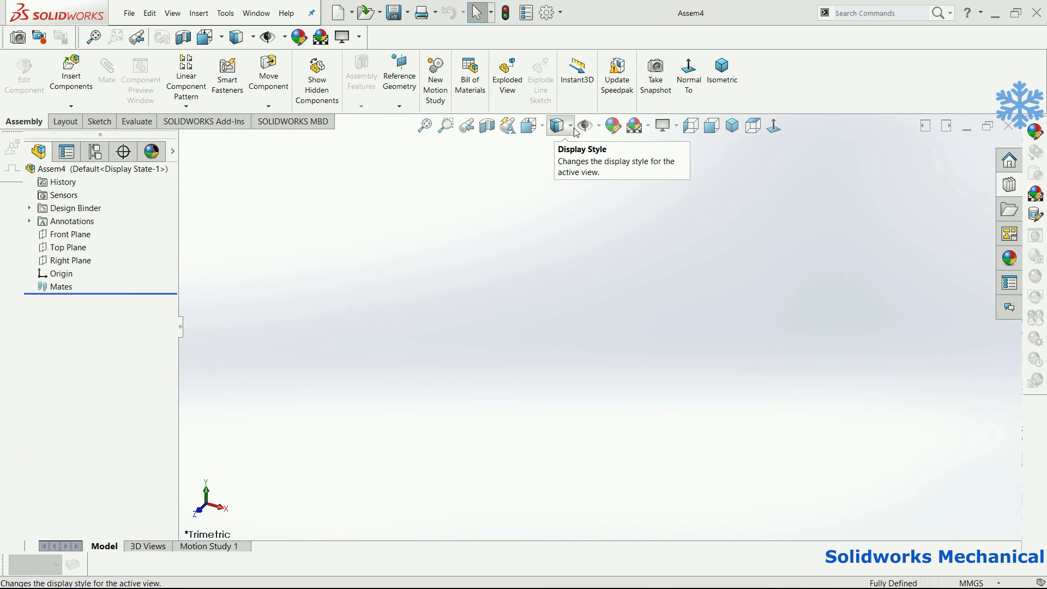
left_click(586, 127)
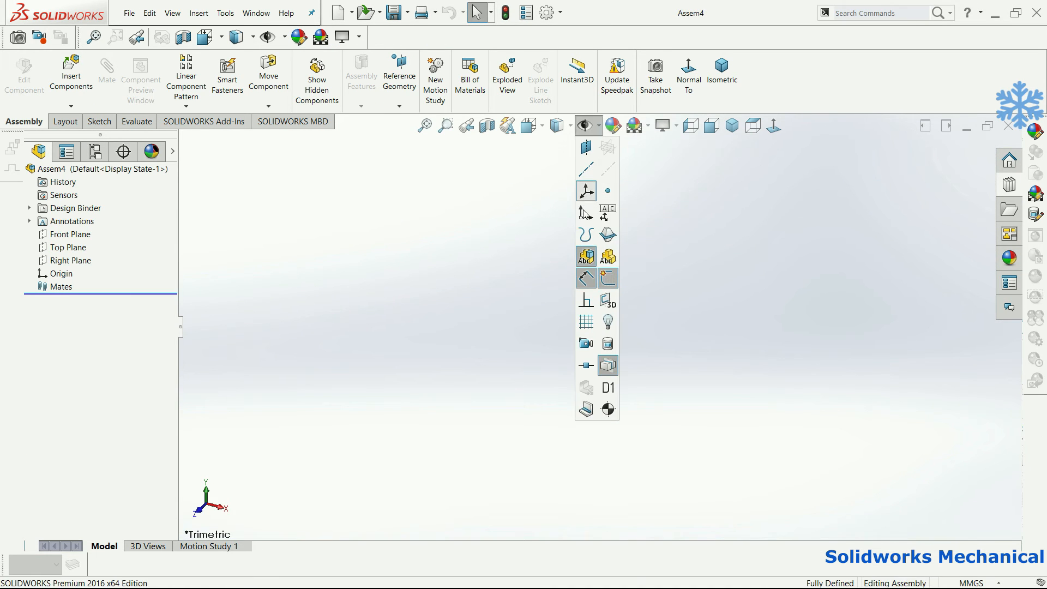
Step: Insert the 2 PROFILE CAM SHAFT part as the first component of the assembly
left_click(1009, 184)
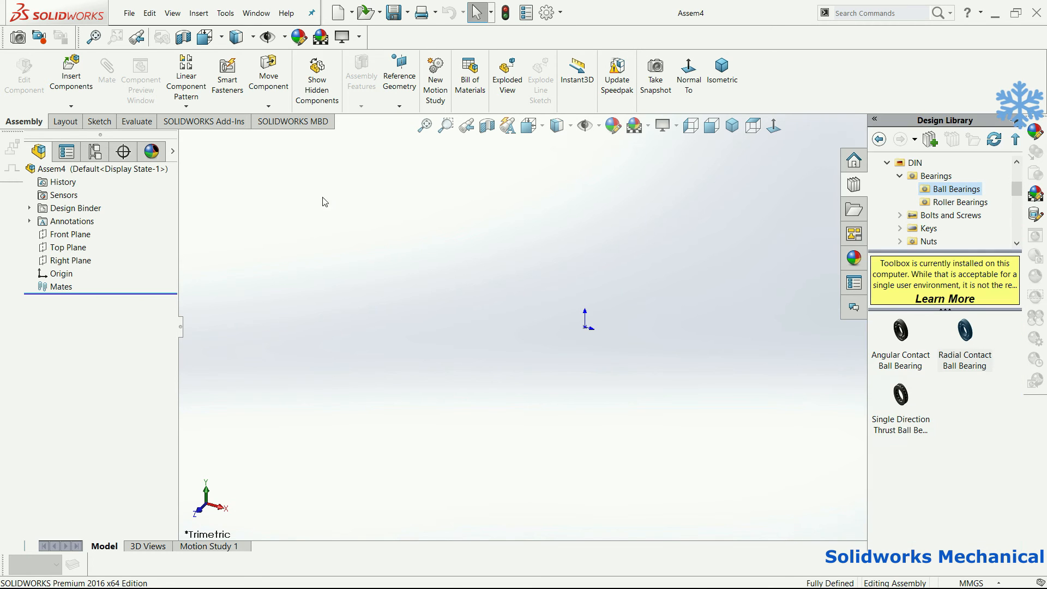
left_click(66, 59)
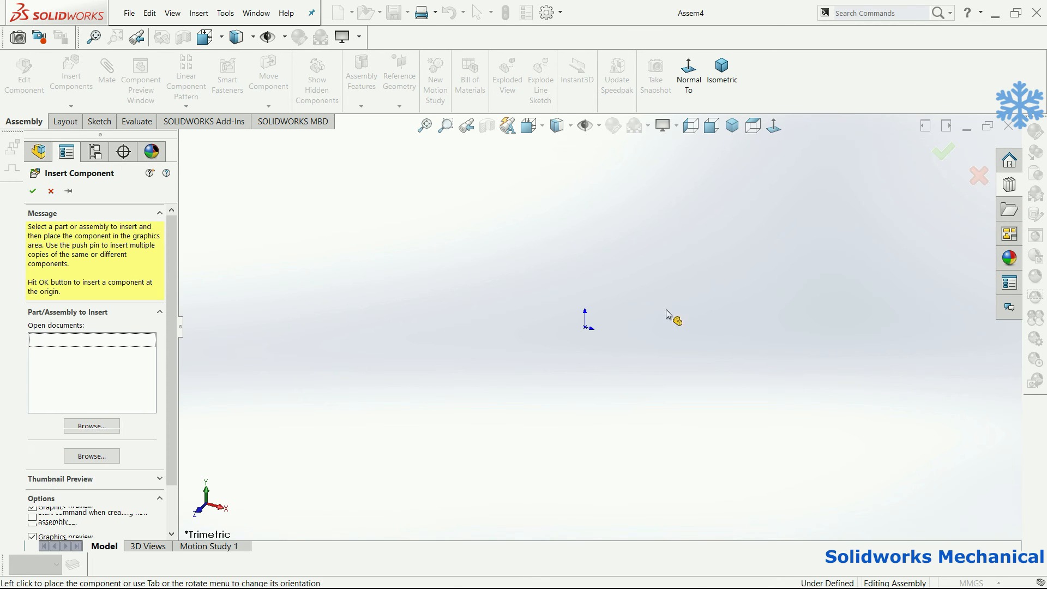
left_click(601, 331)
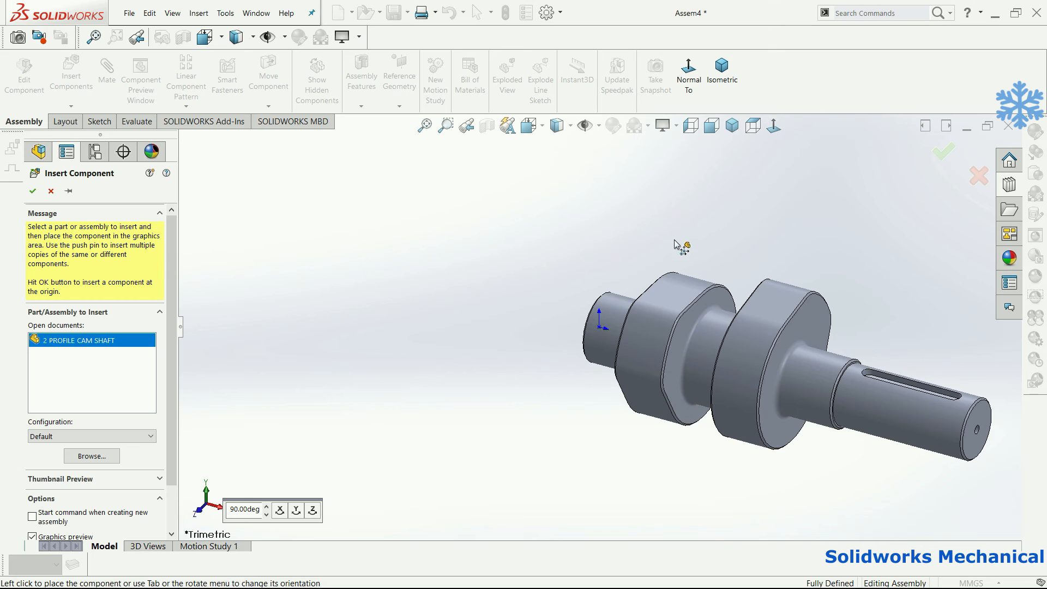
Step: Place a DIN Radial Contact Ball Bearing of size 6208 on the journal between the second lobe and the keyway section
left_click(1009, 185)
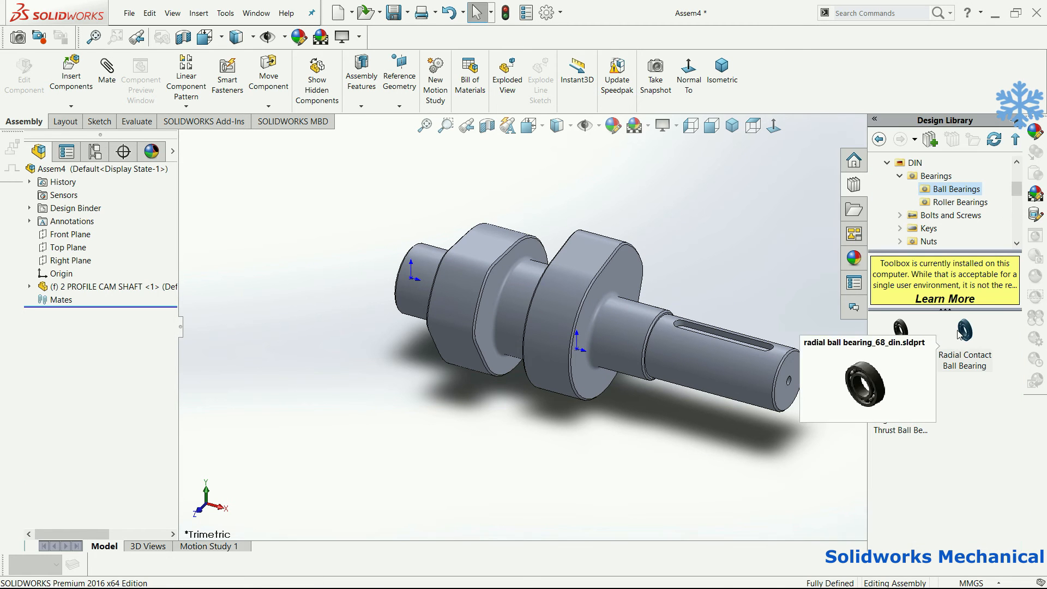
left_click(980, 346)
mouse_move(980, 349)
left_click_drag(970, 355, 626, 335)
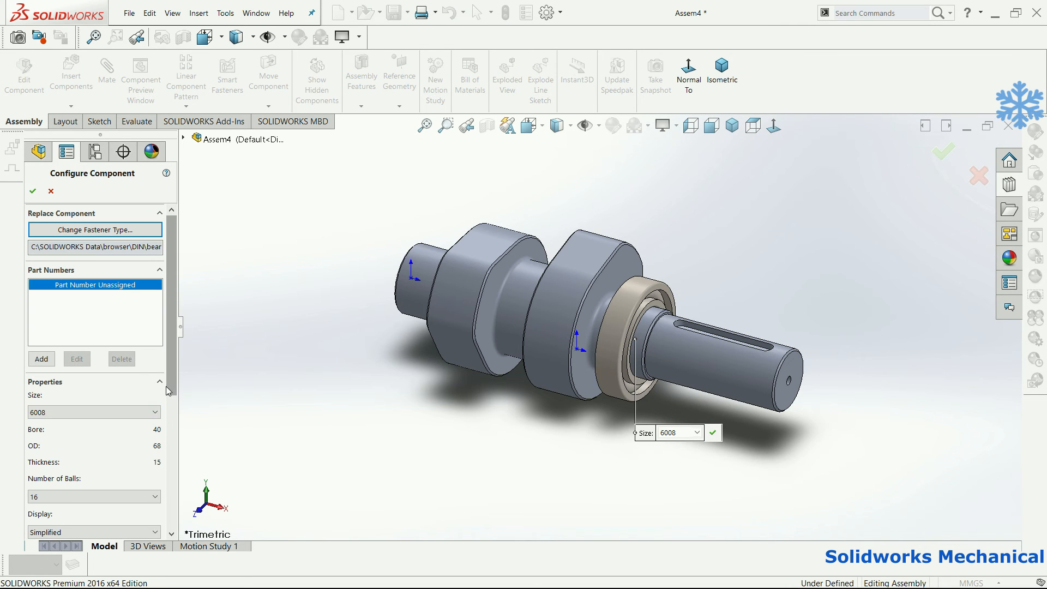
left_click(129, 413)
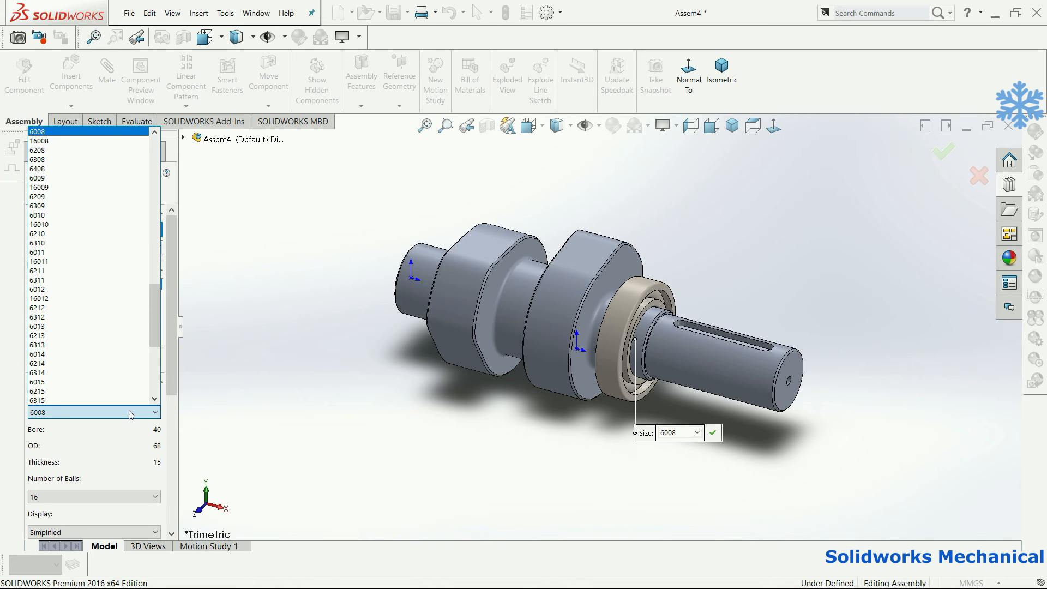
left_click(86, 152)
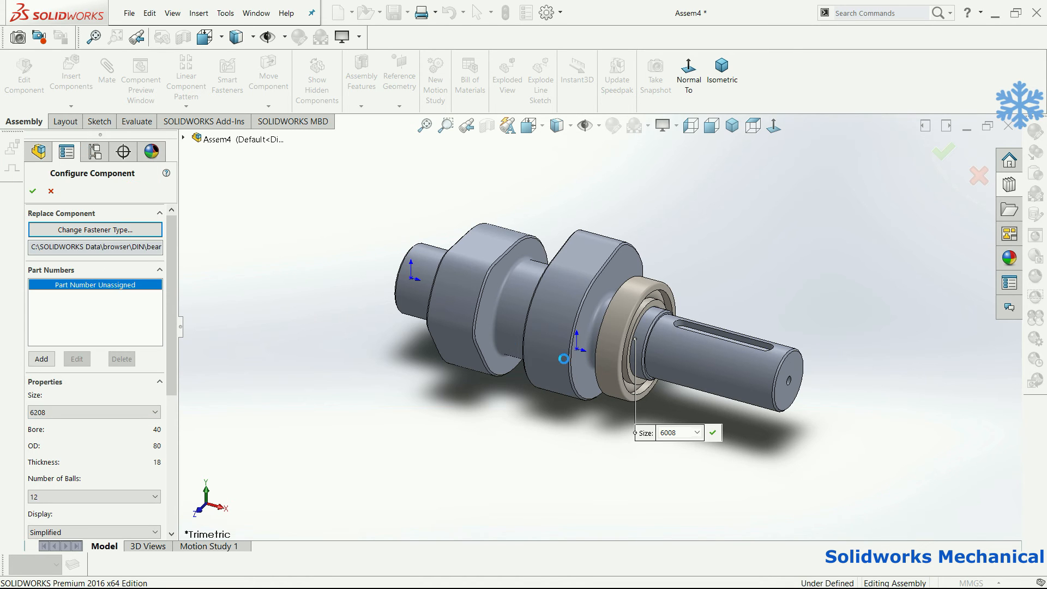
middle_click_drag(591, 427, 632, 420)
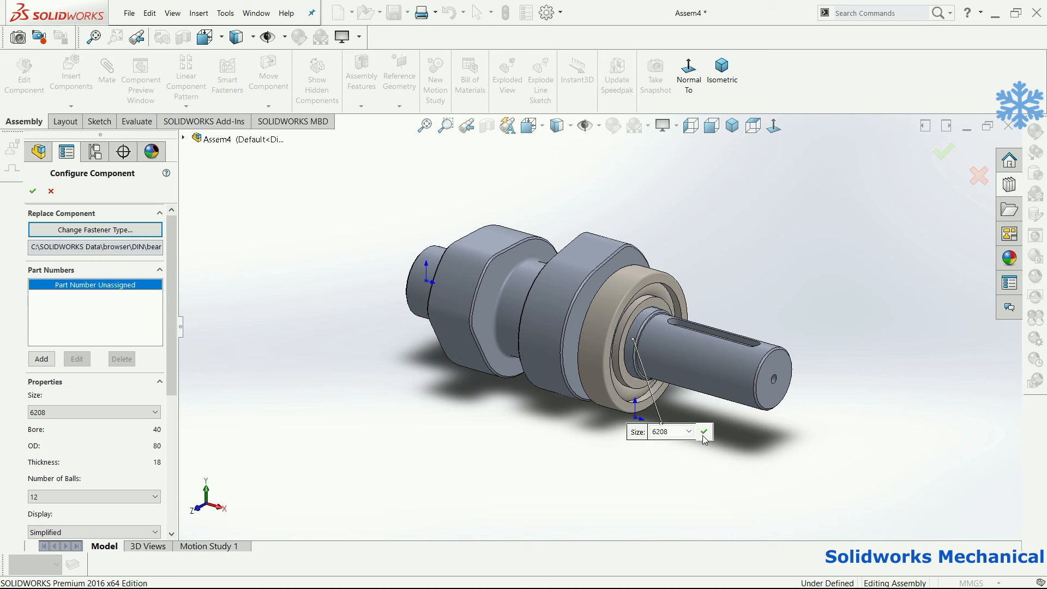
Step: Place a second copy of the 6208 bearing on the short end journal and finish inserting components
middle_click_drag(397, 363, 462, 354)
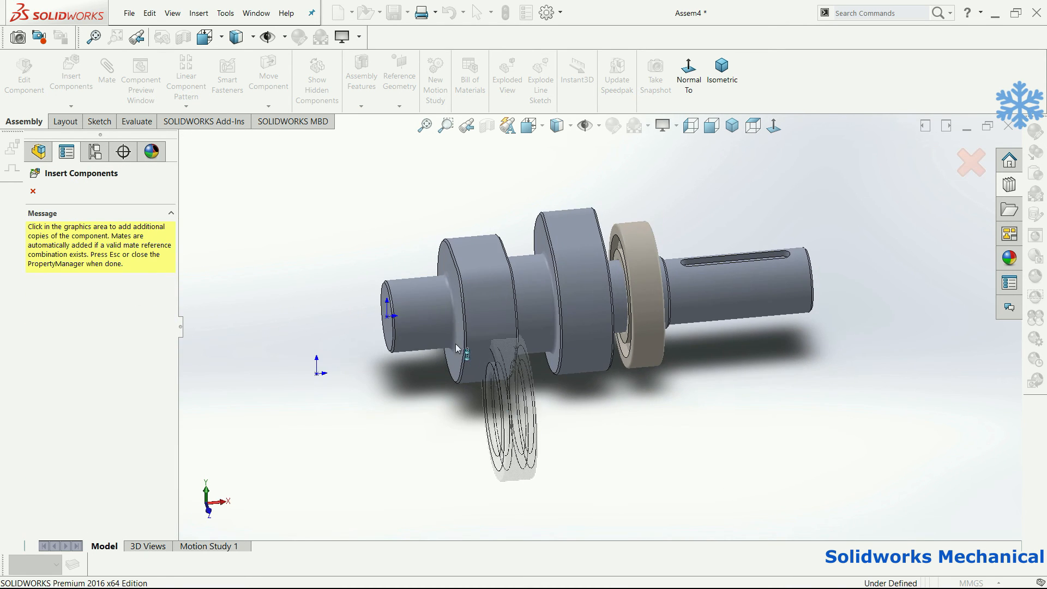
left_click(421, 296)
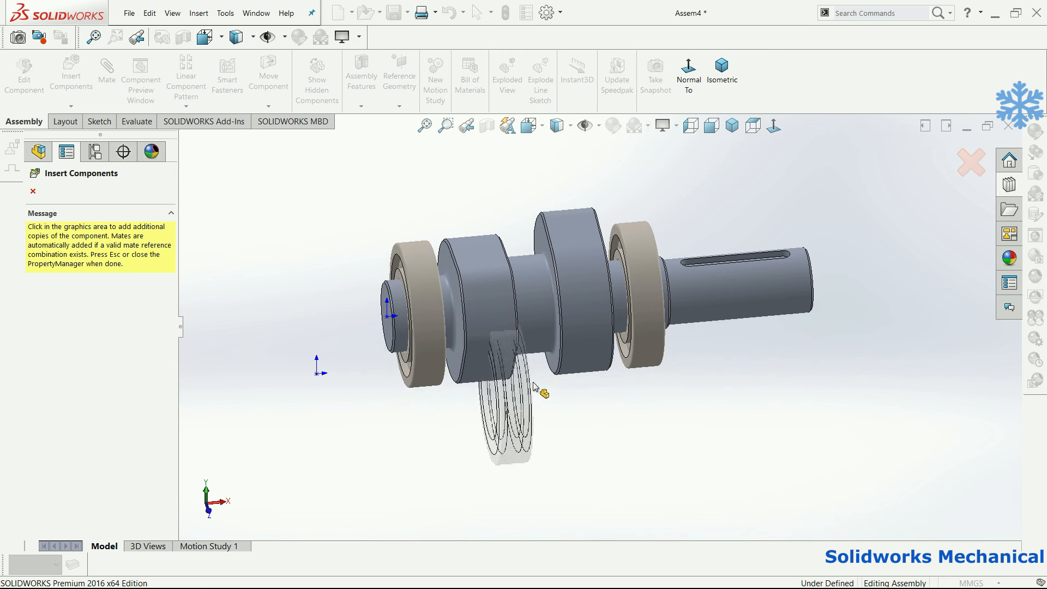
middle_click_drag(546, 382, 497, 358)
left_click(973, 163)
Step: Mate the inner race face of the short-end bearing coincident with the shaft's adjacent end face
middle_click_drag(526, 266, 489, 295)
scroll(488, 295, "down", 5)
left_click(419, 286)
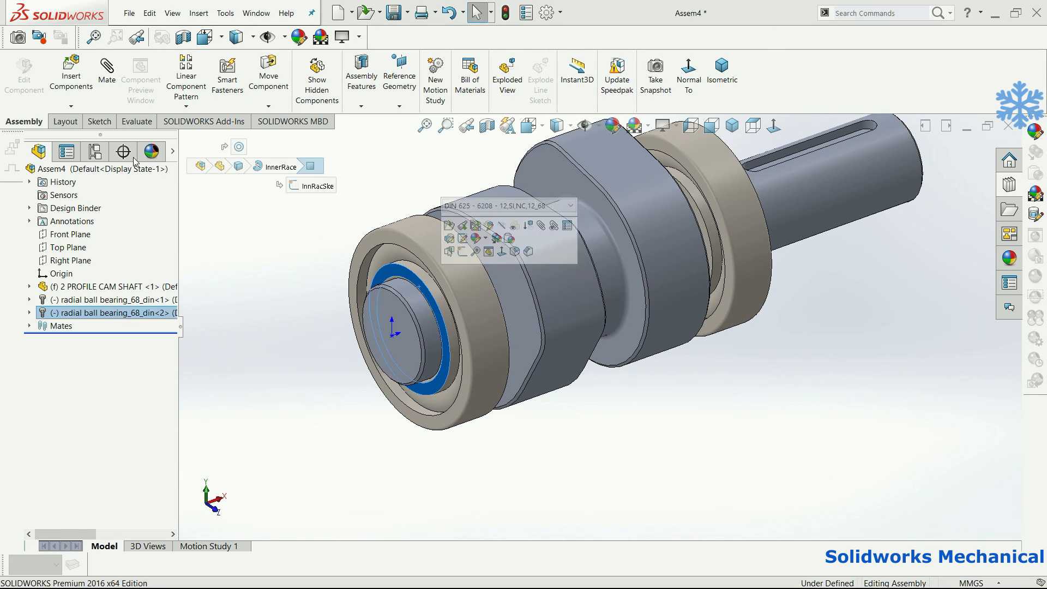
left_click(374, 305)
left_click(361, 289)
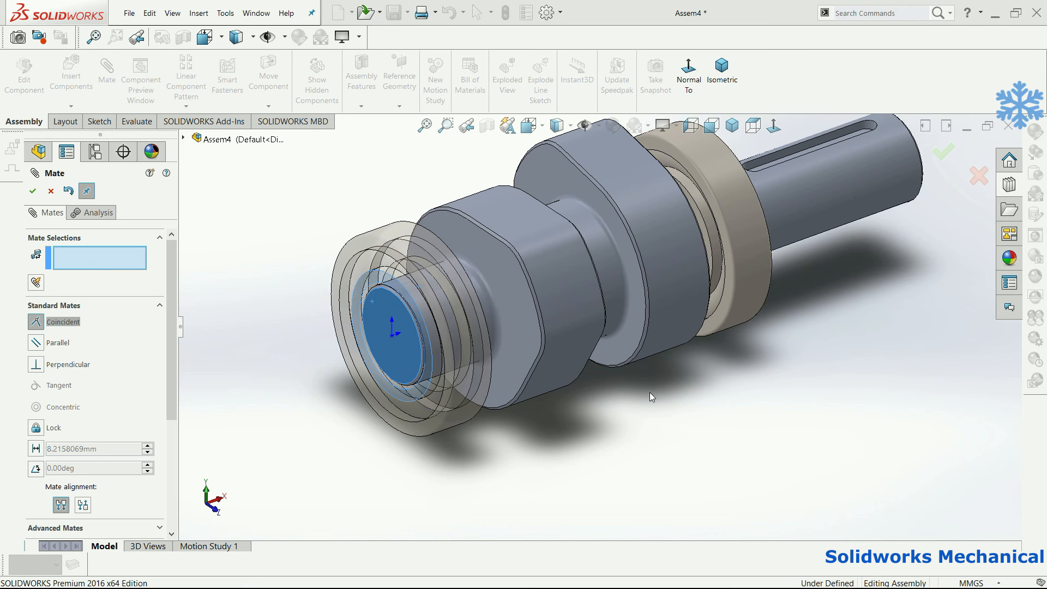
Step: Mate the inner race face of the bearing near the keyway coincident with the adjacent shaft shoulder face and finish mating
middle_click_drag(649, 391, 633, 394)
scroll(633, 392, "up", 2)
scroll(665, 299, "down", 1)
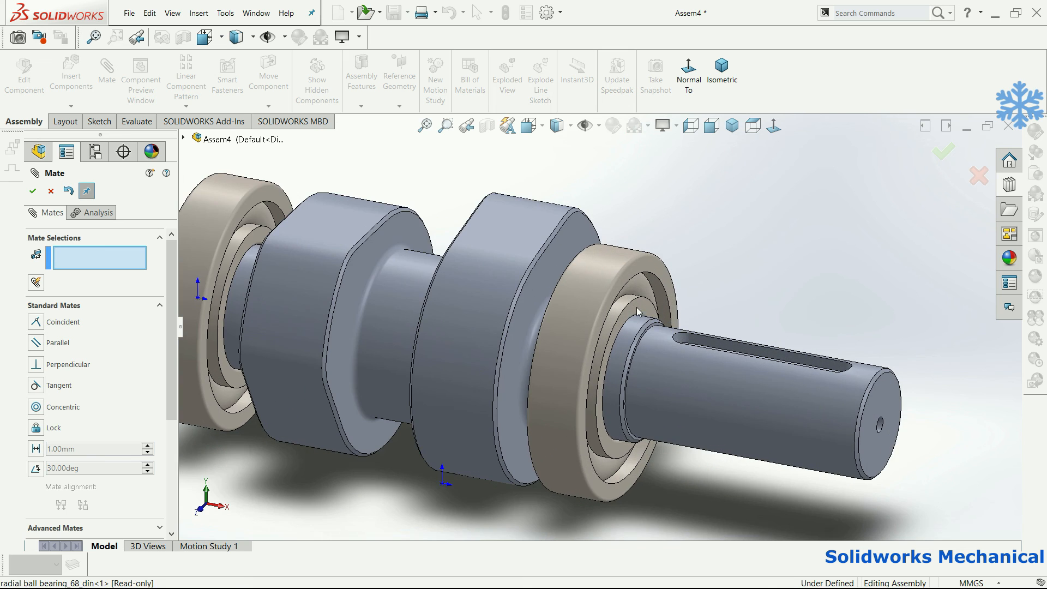
left_click(645, 324)
scroll(638, 344, "down", 4)
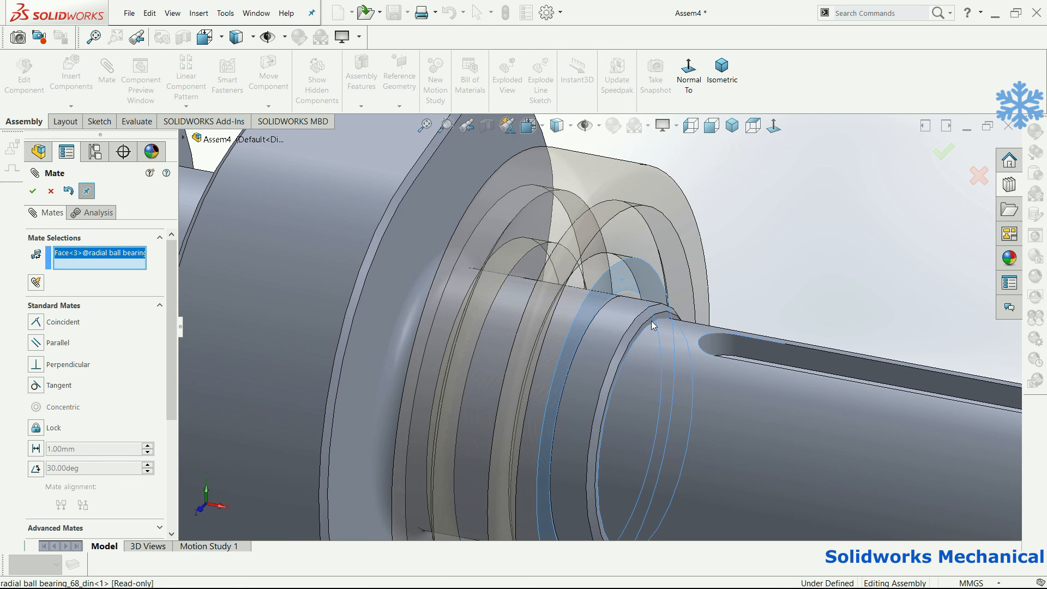
scroll(652, 318, "down", 1)
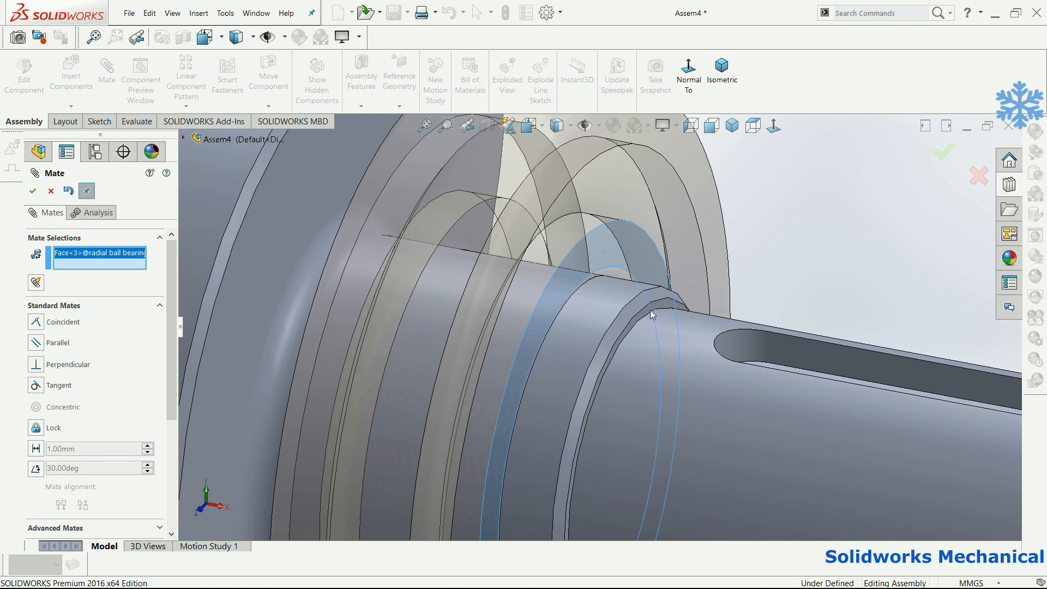
left_click(652, 311)
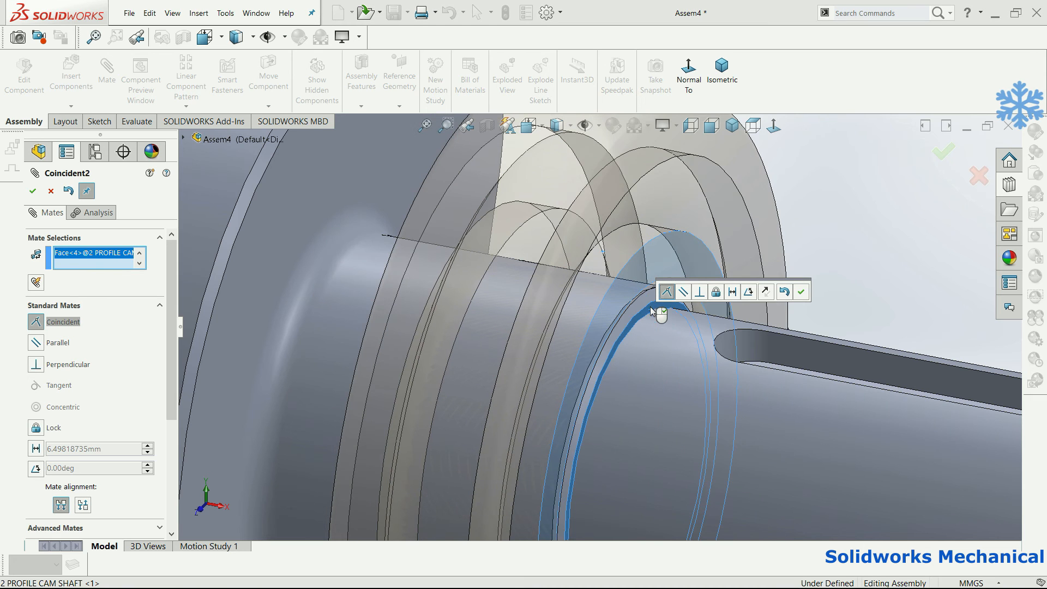
key("Return")
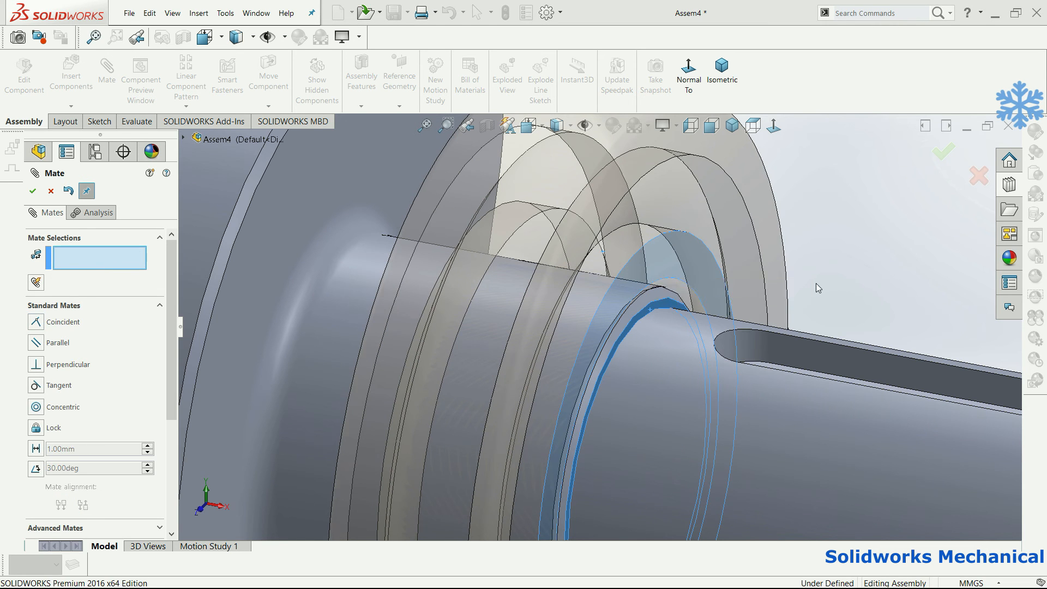
key("f")
left_click(948, 151)
middle_click_drag(660, 360, 693, 344)
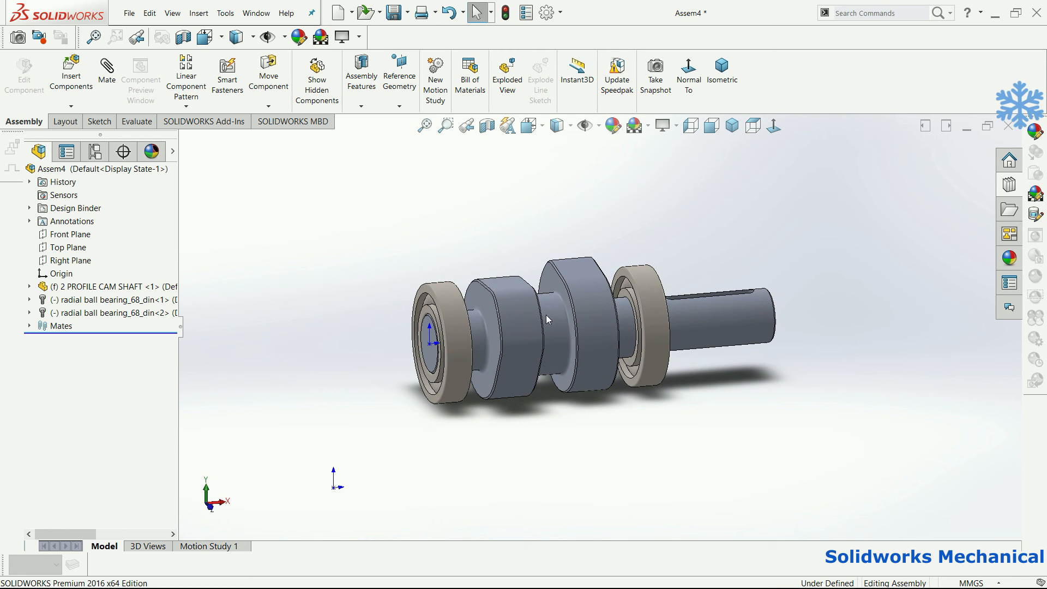
Step: Fix the short-end bearing in place and set the cam shaft component to float
left_click(450, 288)
right_click(450, 287)
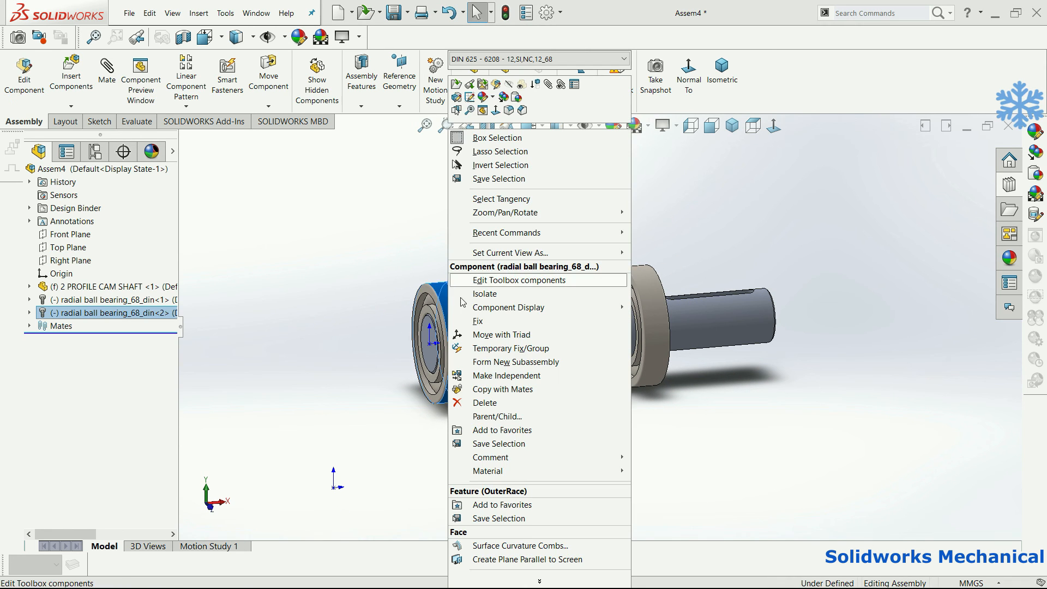
left_click(485, 325)
right_click(643, 297)
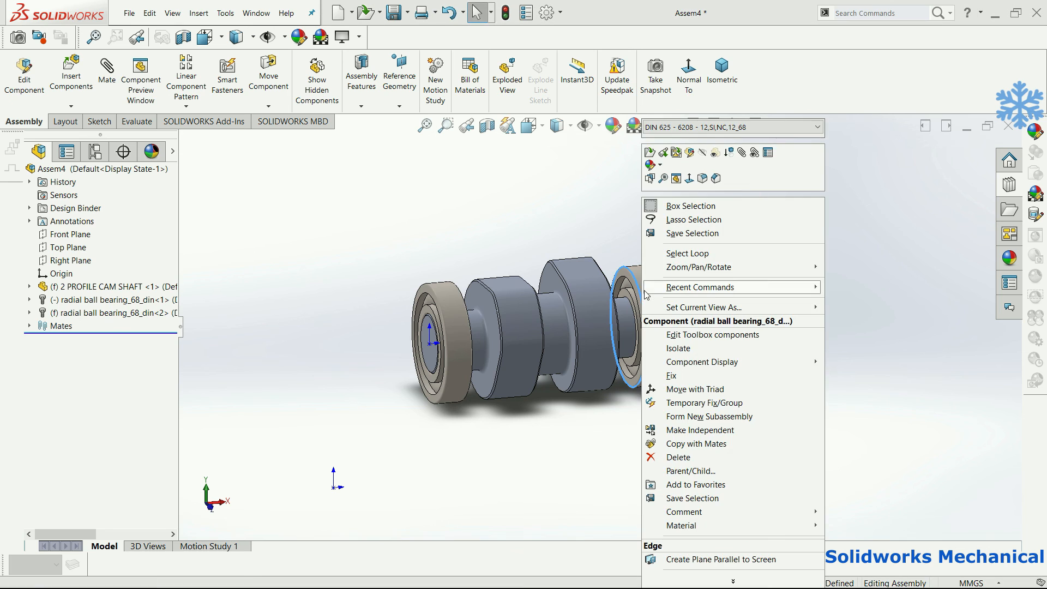
left_click(638, 278)
right_click(512, 326)
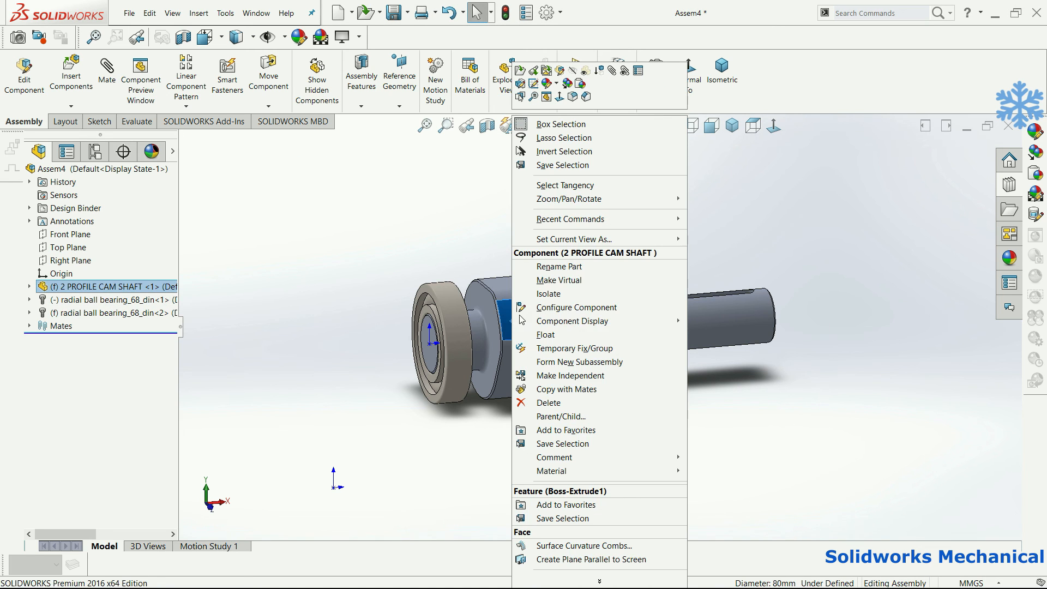
left_click(550, 336)
left_click(555, 336)
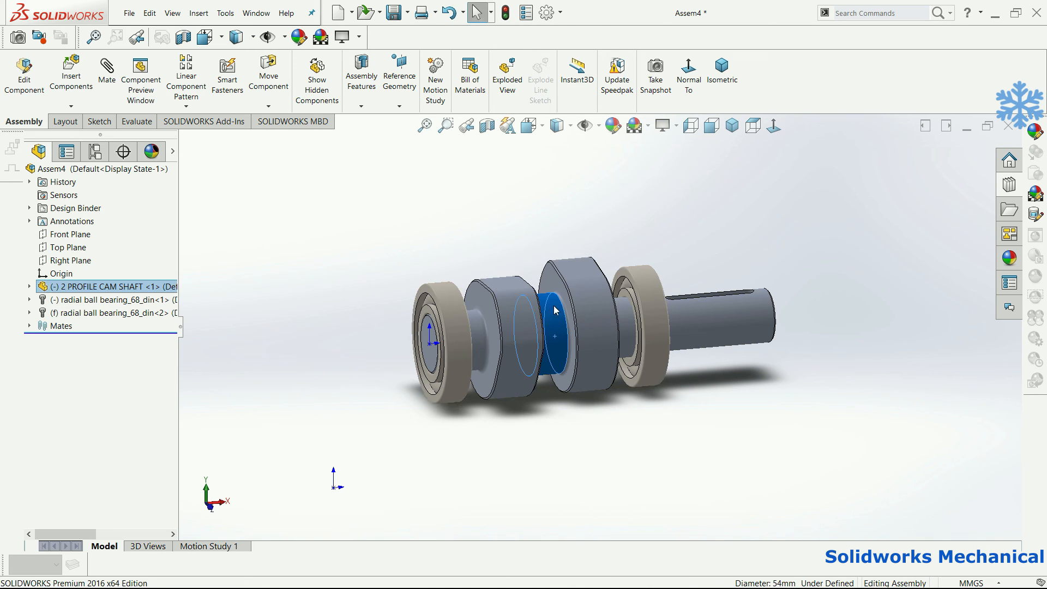
Step: Rotate the floating cam shaft about its axis to check its movement within the bearings
right_click_drag(461, 299, 580, 305)
scroll(580, 305, "down", 2)
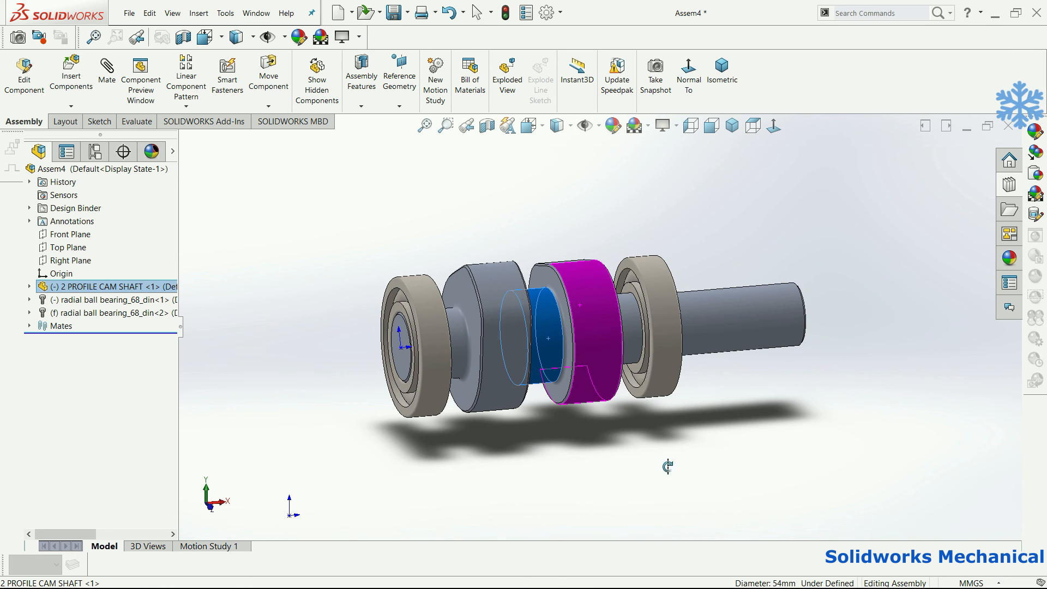
key("Escape")
left_click(416, 308)
right_click(414, 308)
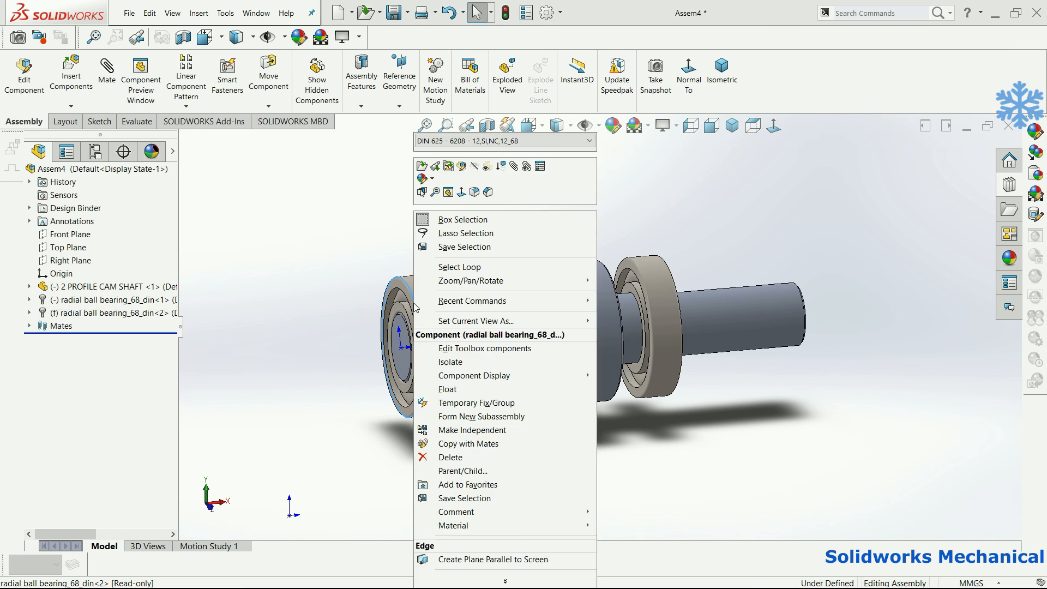
key("Escape")
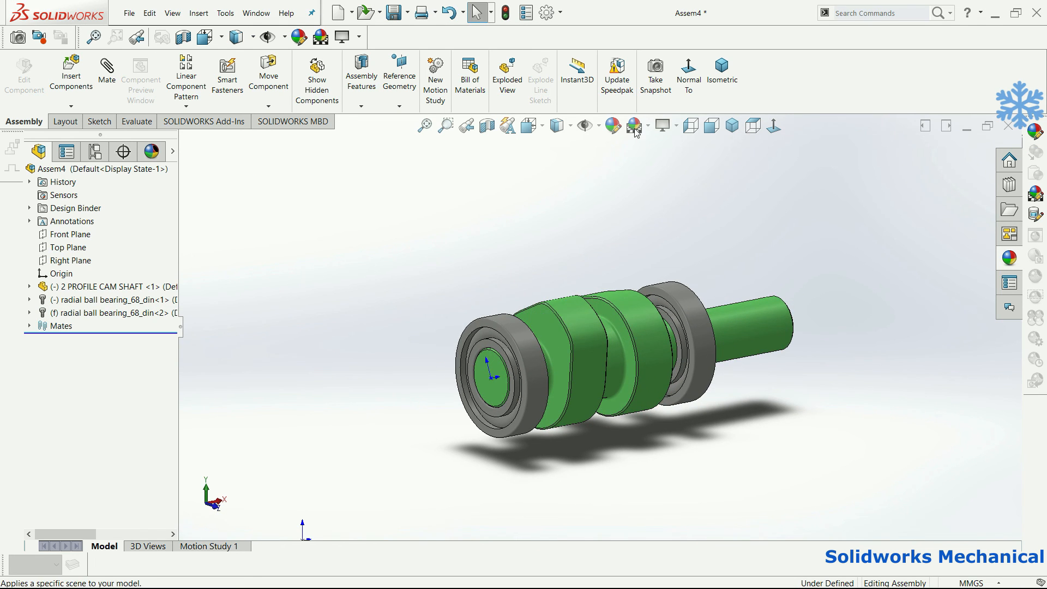
Step: Apply the Factory Background scene to the assembly and hide the origins in the graphics area
left_click(636, 131)
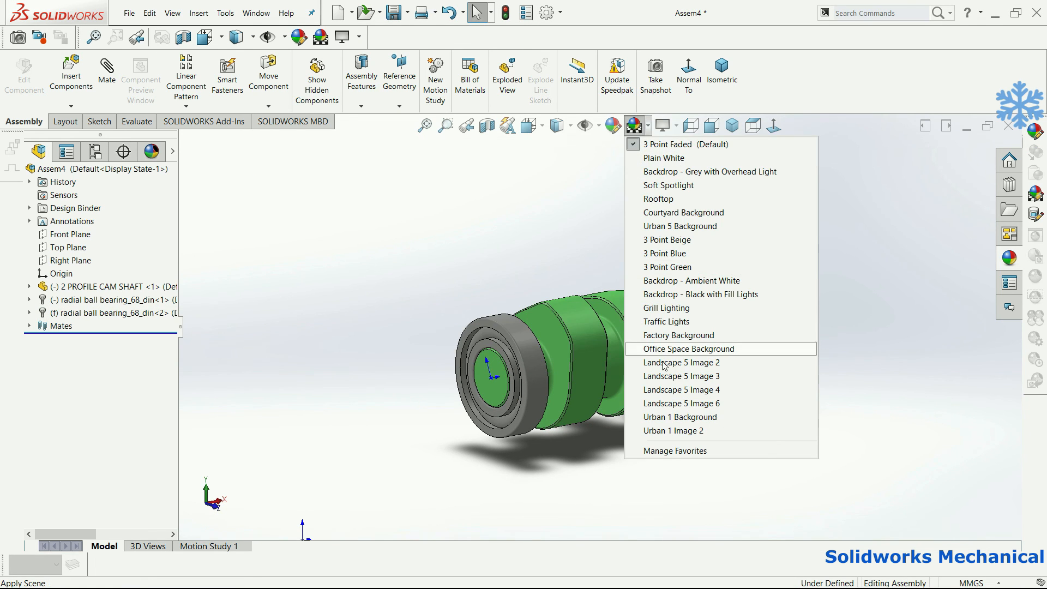
left_click(687, 334)
scroll(597, 403, "up", 3)
middle_click_drag(597, 404, 667, 346)
scroll(662, 348, "down", 3)
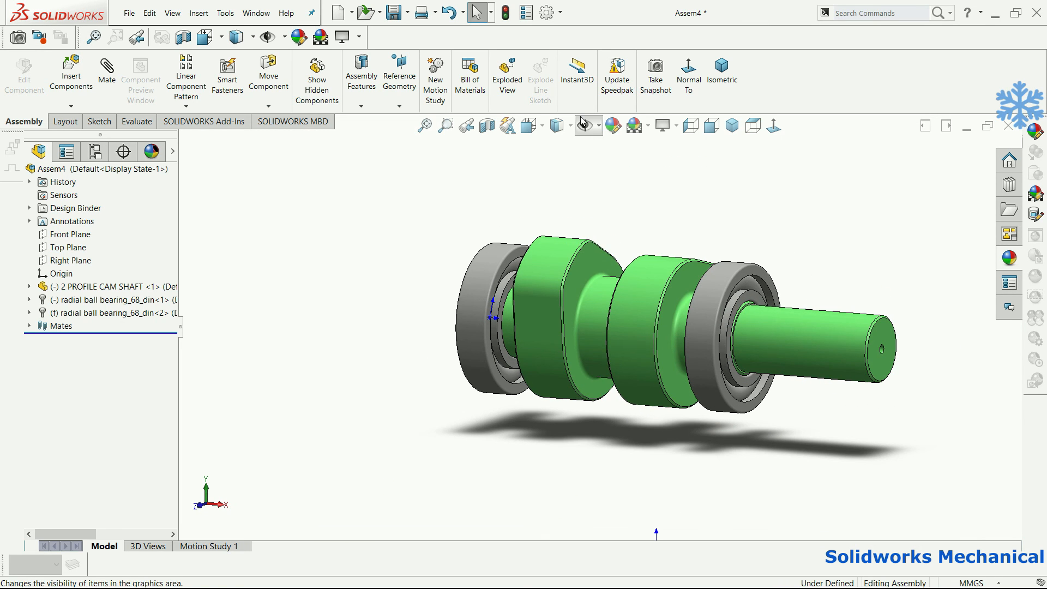
left_click(599, 126)
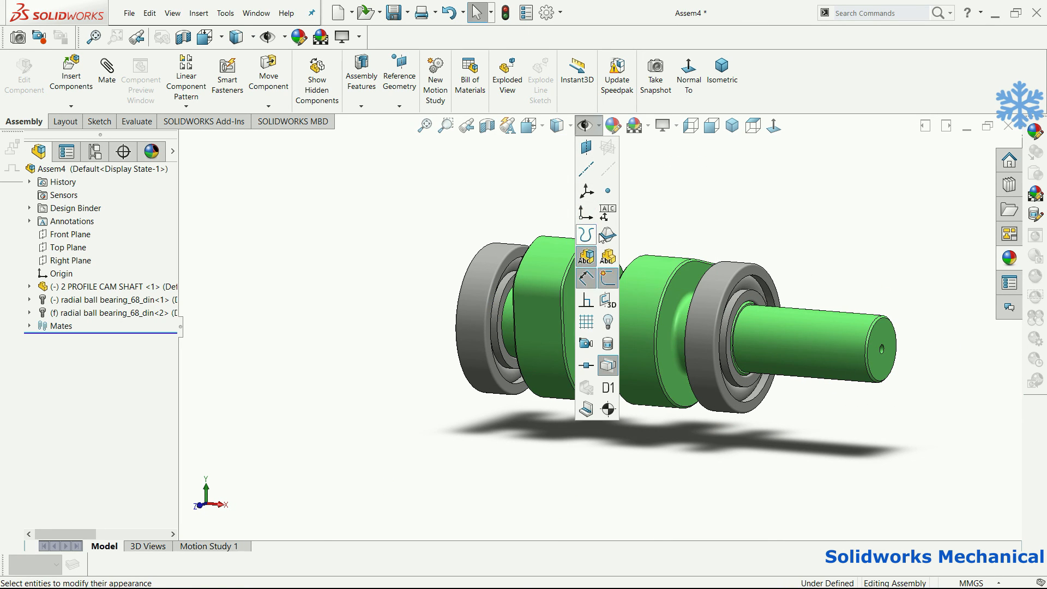
middle_click_drag(665, 212, 654, 376)
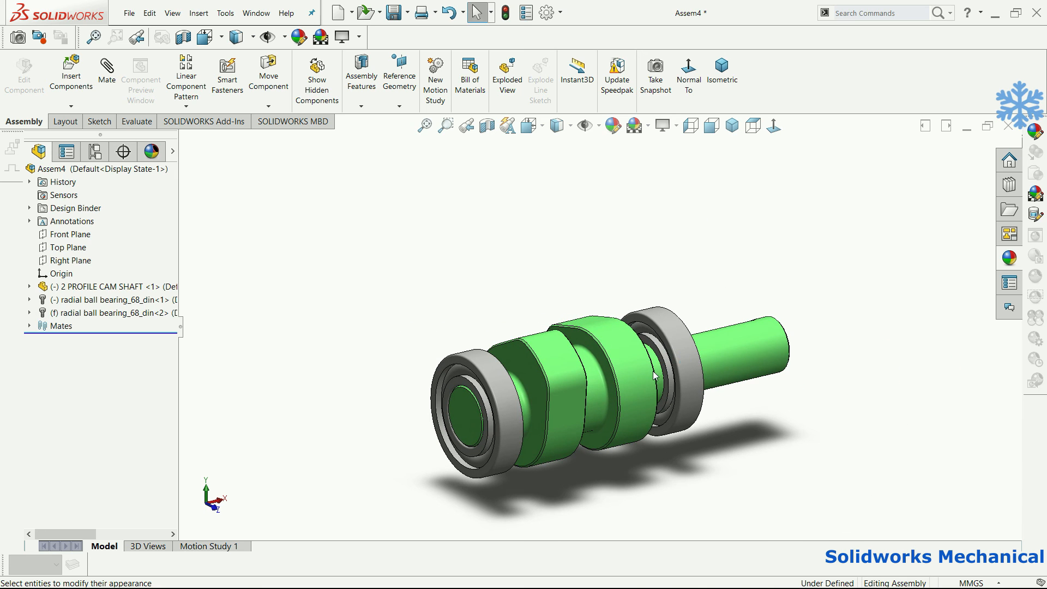
Step: Turn the cam shaft by its lobe to examine its rotation in the bearings, in the angled view and the Left view
left_click(554, 410)
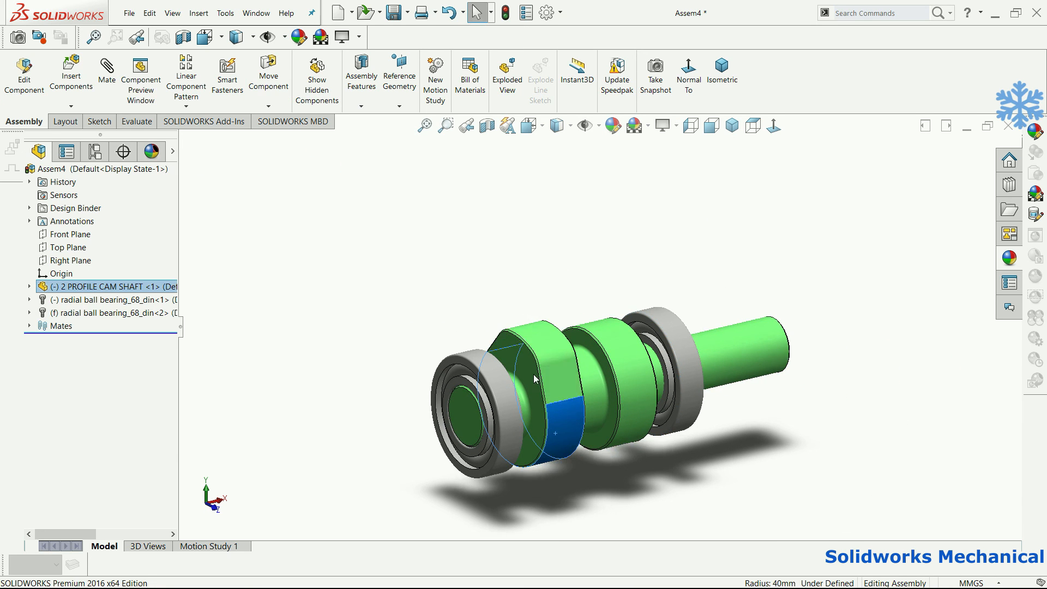
left_click_drag(724, 317, 708, 360)
scroll(518, 397, "down", 2)
left_click_drag(610, 424, 308, 478)
left_click_drag(551, 515, 526, 246)
scroll(538, 301, "up", 2)
left_click_drag(548, 486, 479, 491)
scroll(477, 552, "down", 2)
left_click_drag(474, 547, 669, 330)
scroll(668, 329, "up", 3)
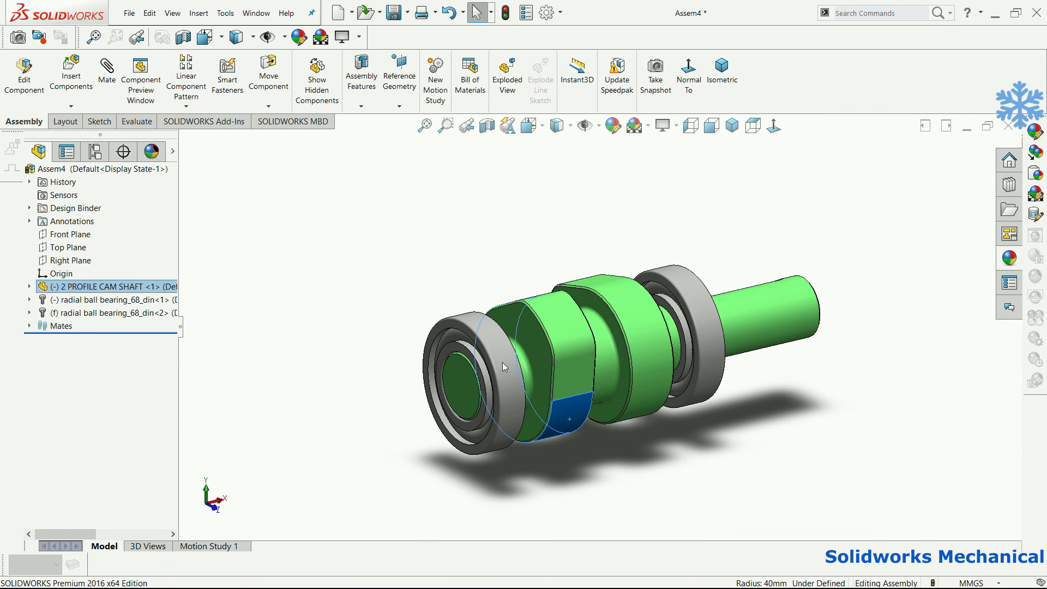
left_click(691, 126)
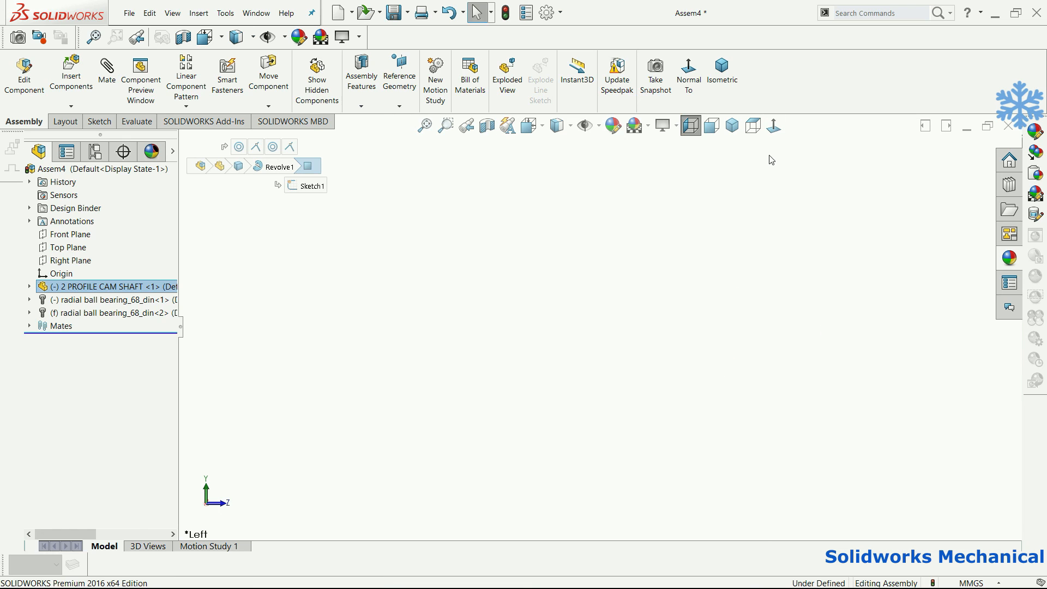
left_click_drag(670, 232, 392, 360)
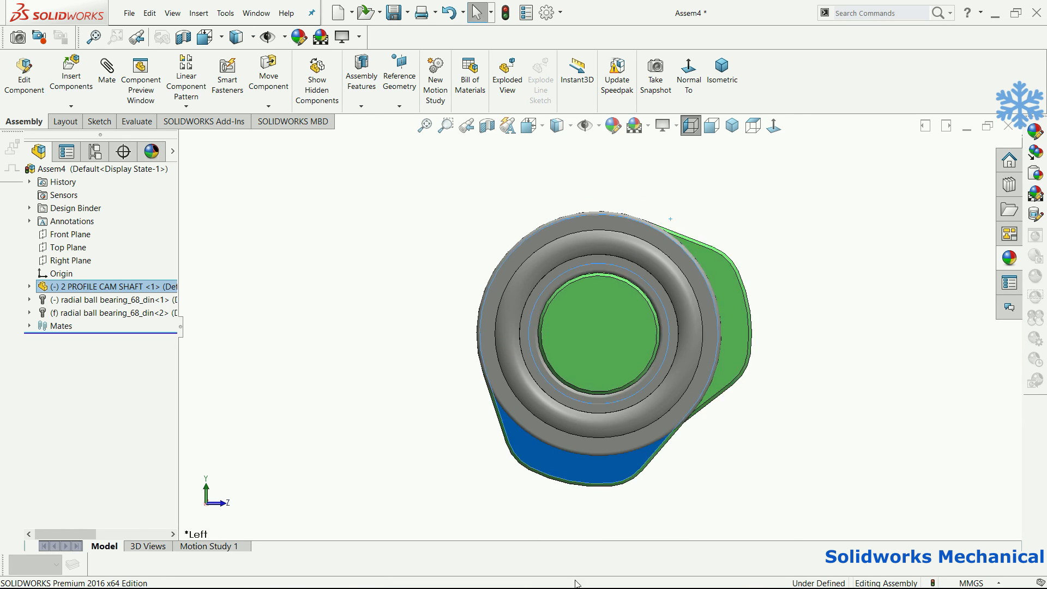